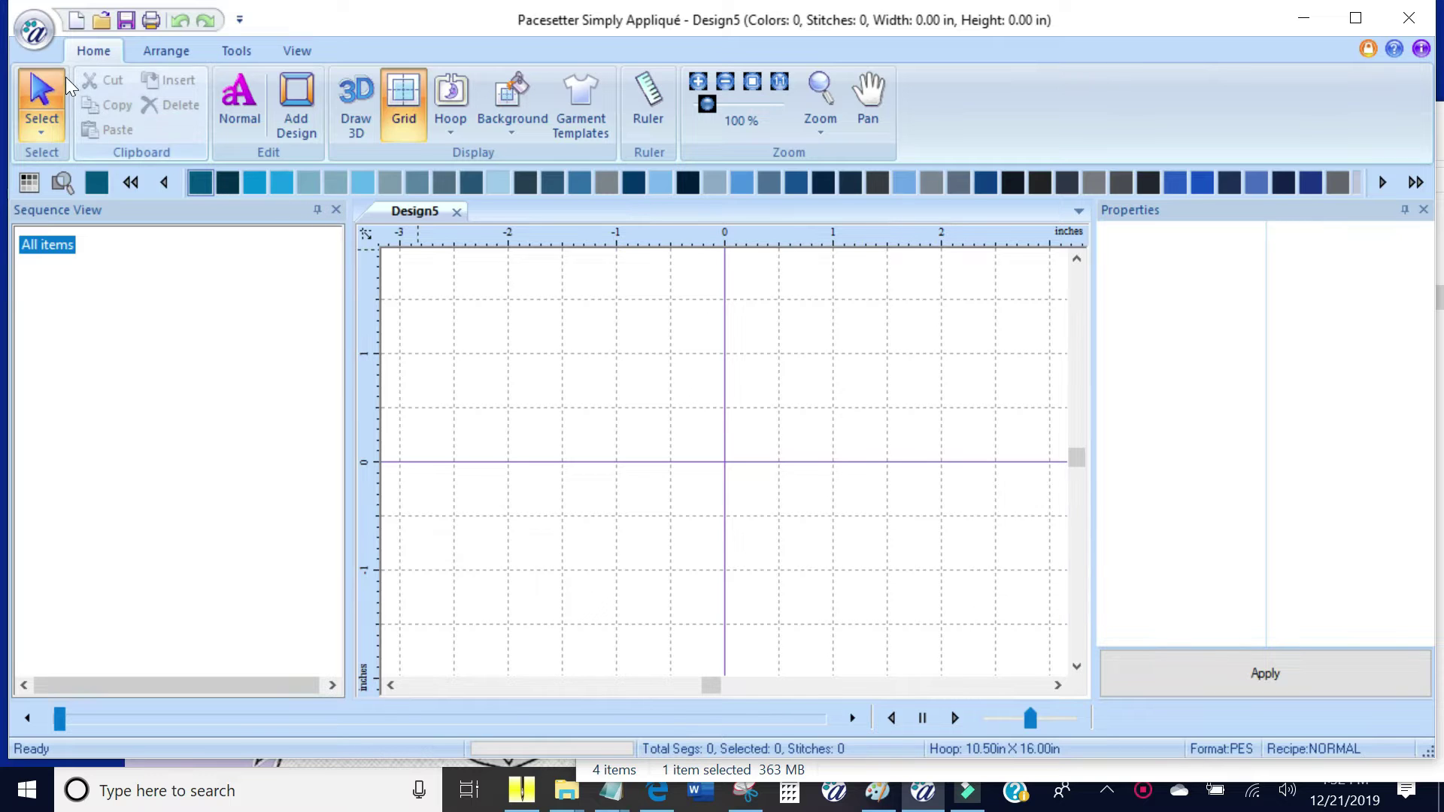
# Open the design file Section1-BodyLegsPaws.brf from the HowHelujah_Quilt folder
pyautogui.click(101, 23)
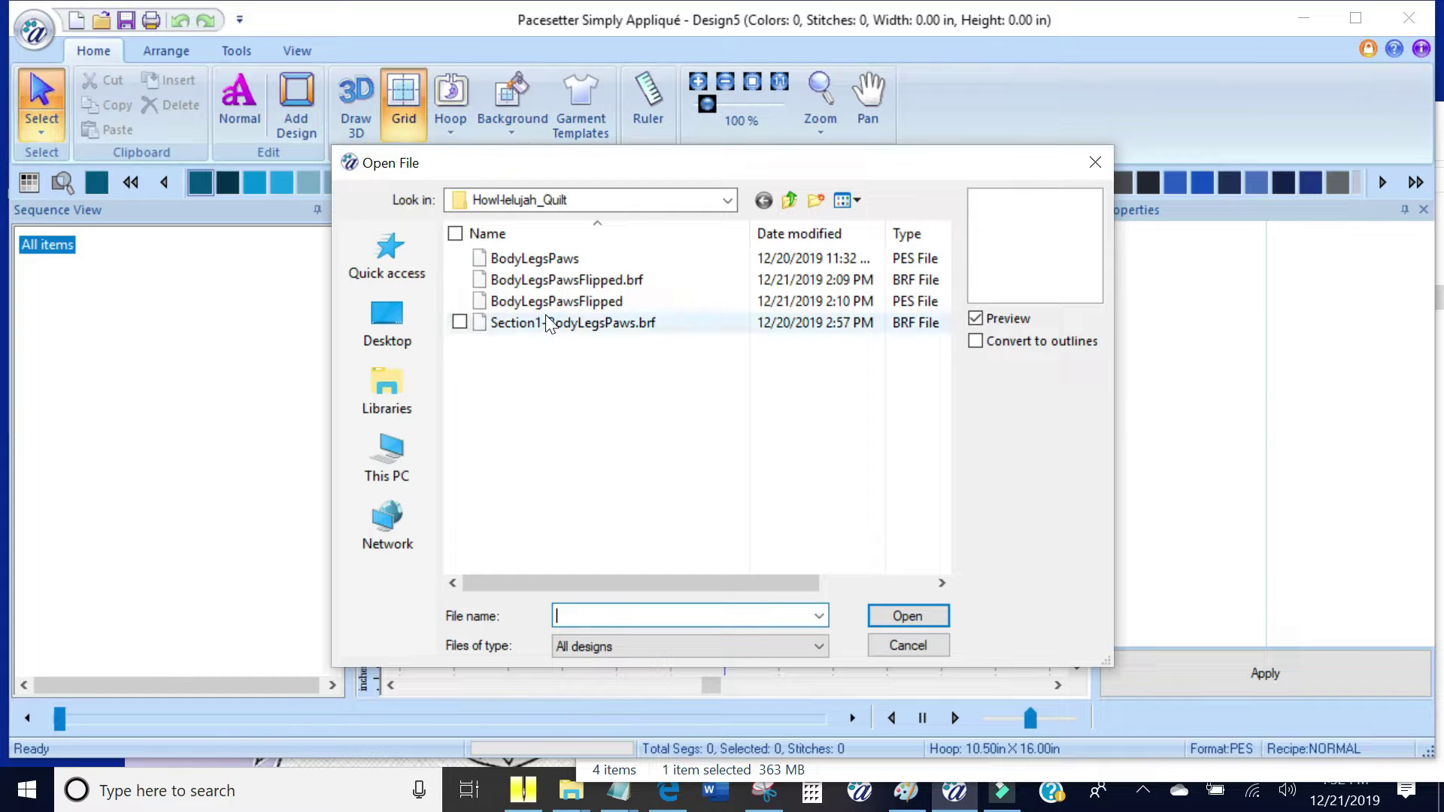
pyautogui.click(570, 328)
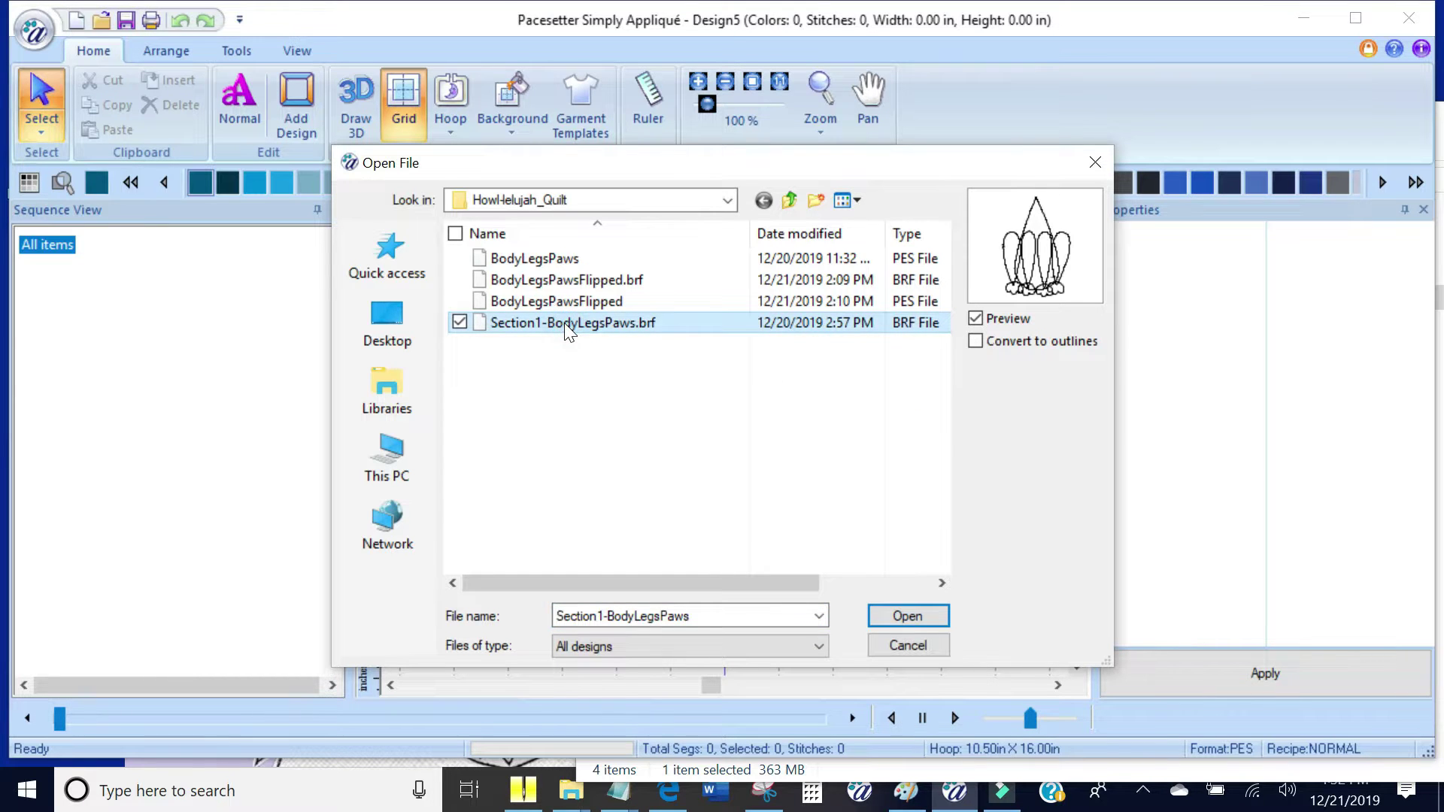
pyautogui.click(908, 616)
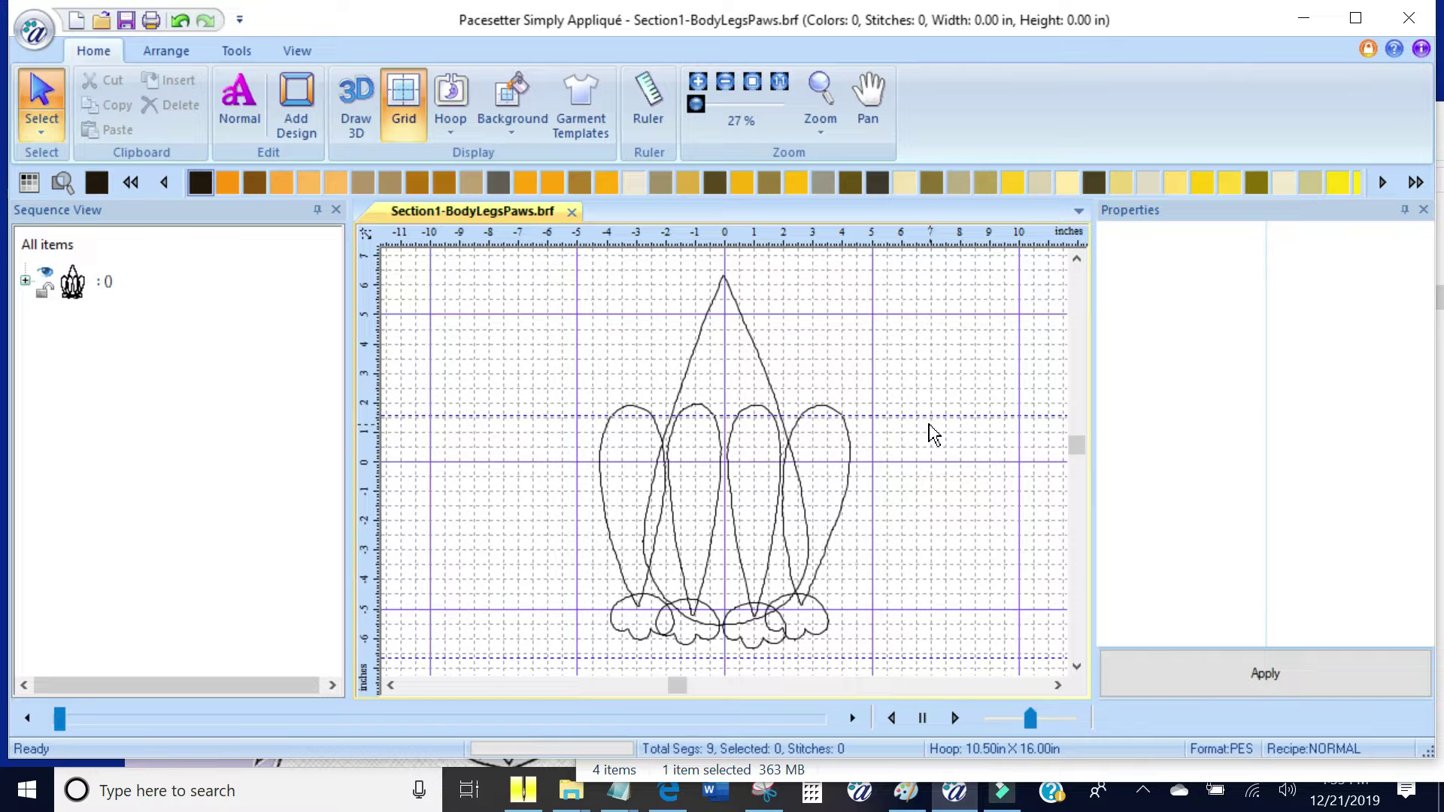
# Import the FCM file "ears" from the Howl-lelujah_Quilt folder into the design
pyautogui.click(34, 32)
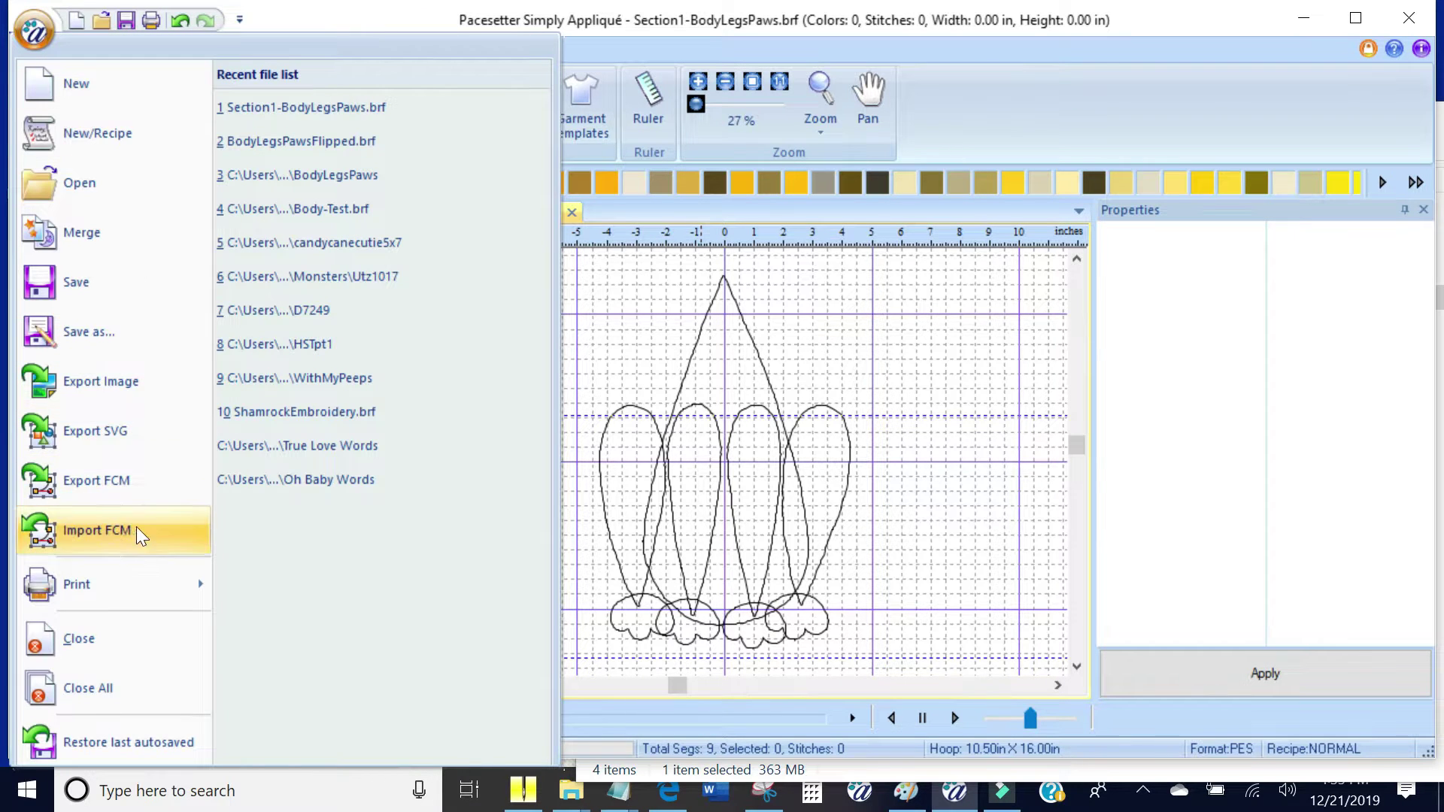
pyautogui.click(115, 535)
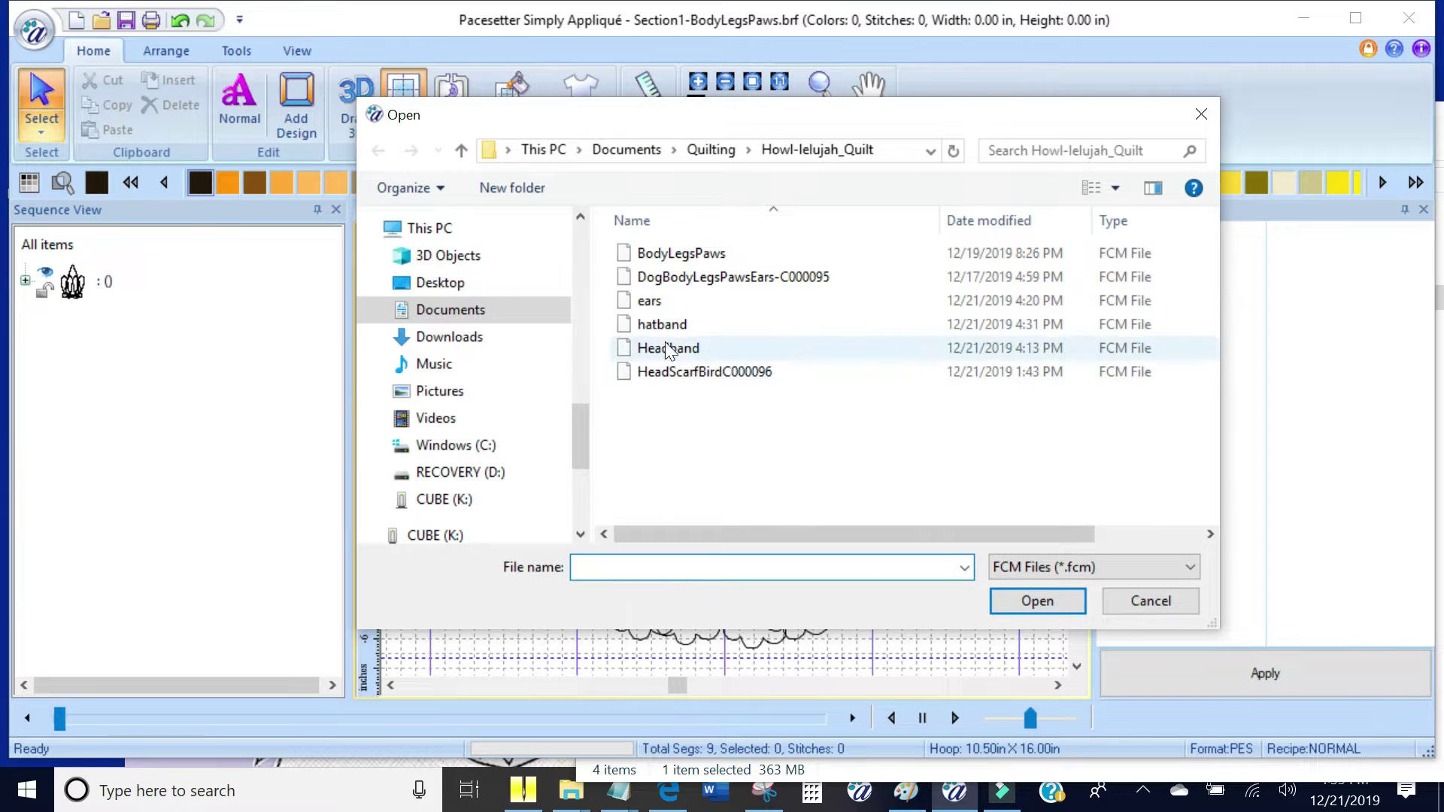
pyautogui.click(723, 301)
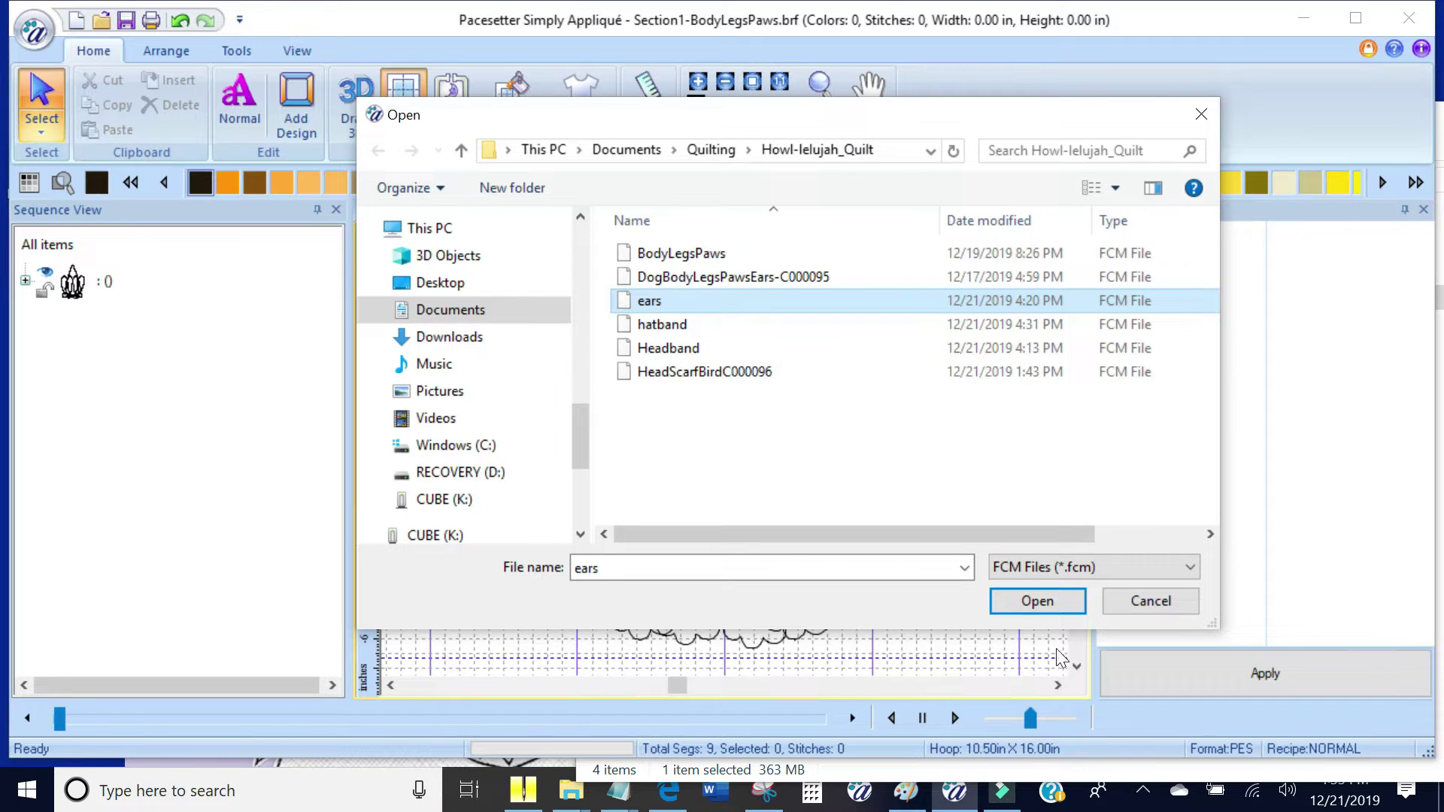
pyautogui.click(1031, 600)
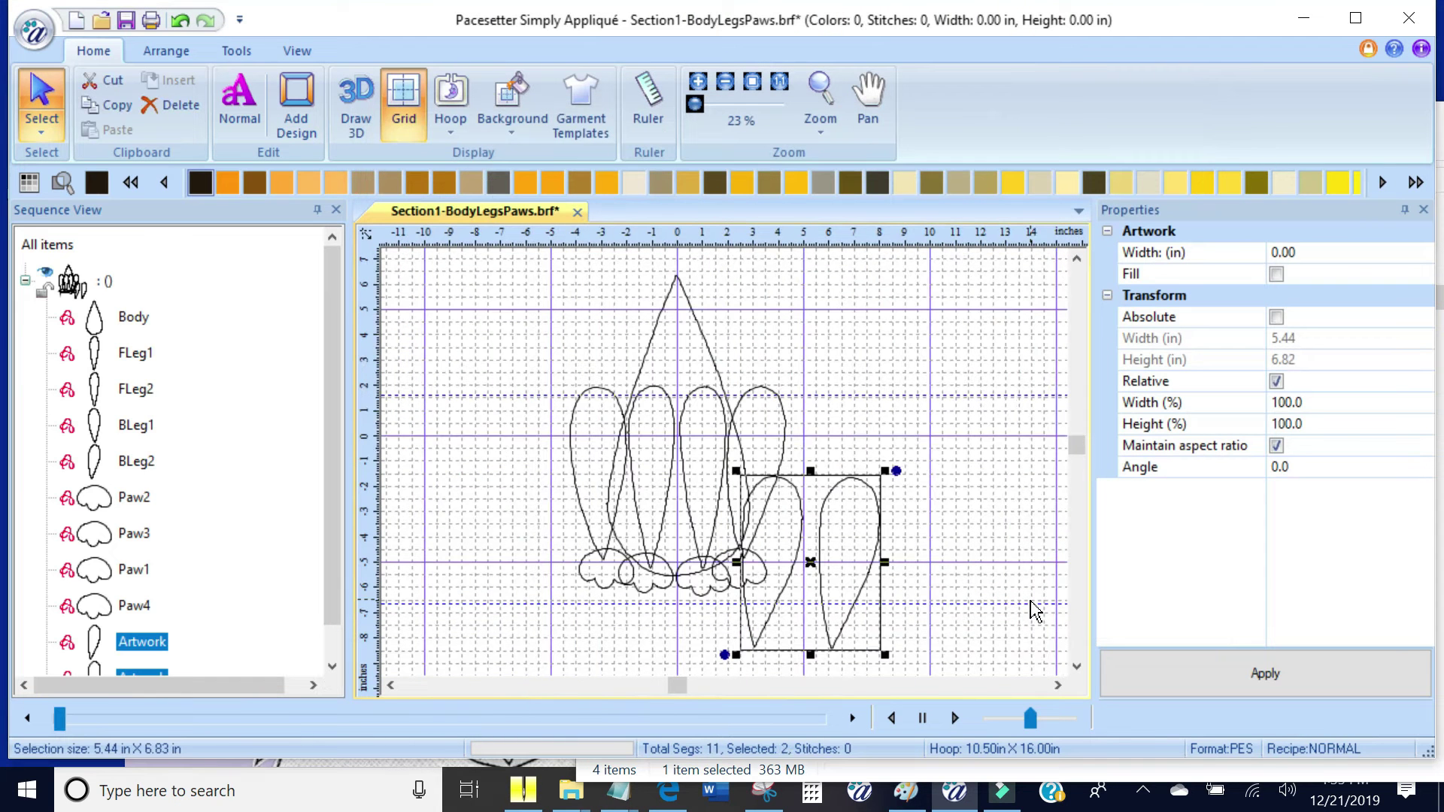
pyautogui.click(953, 491)
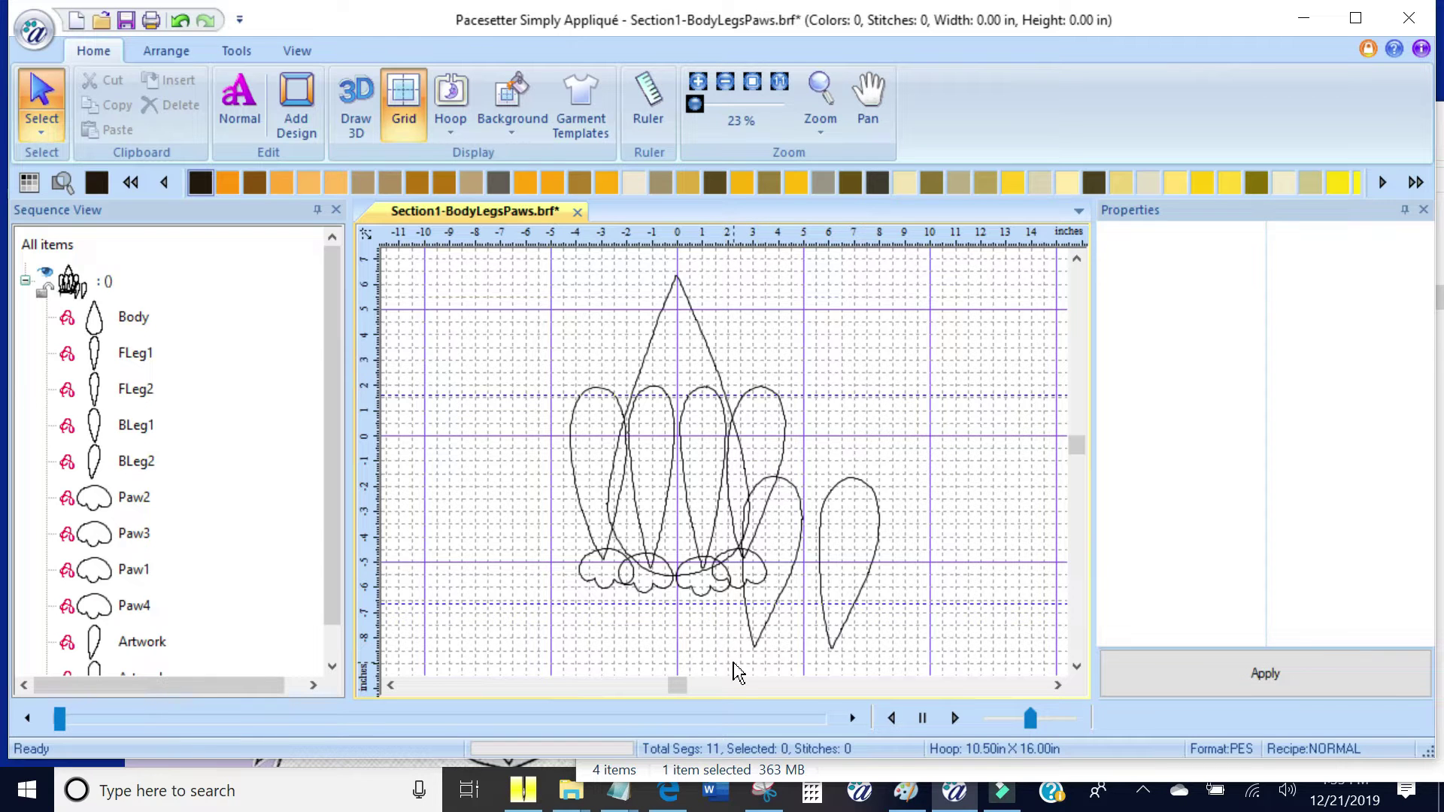
# Flip the two imported ear shapes horizontally together
pyautogui.click(760, 639)
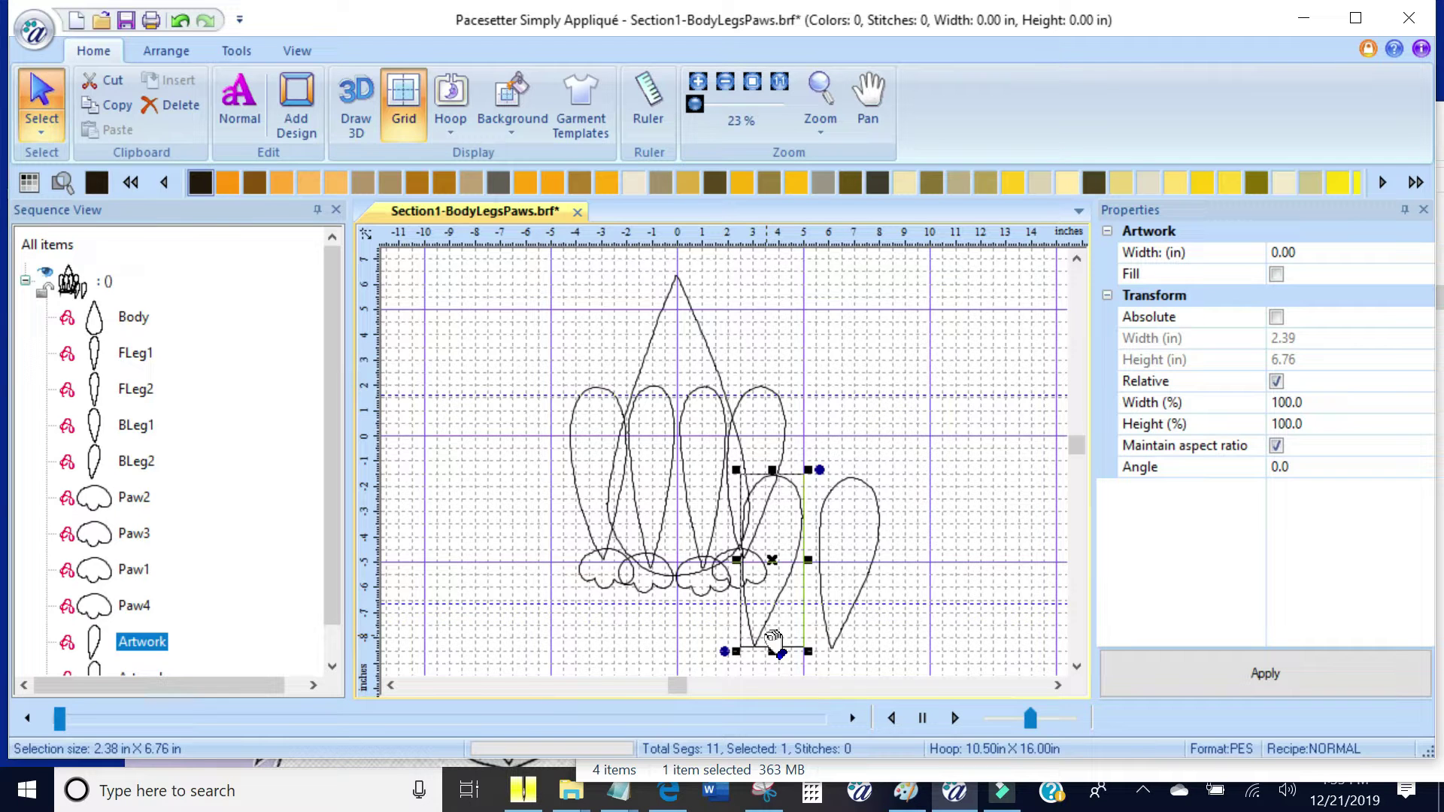
pyautogui.keyDown('ctrl'); pyautogui.click(848, 638); pyautogui.keyUp('ctrl')
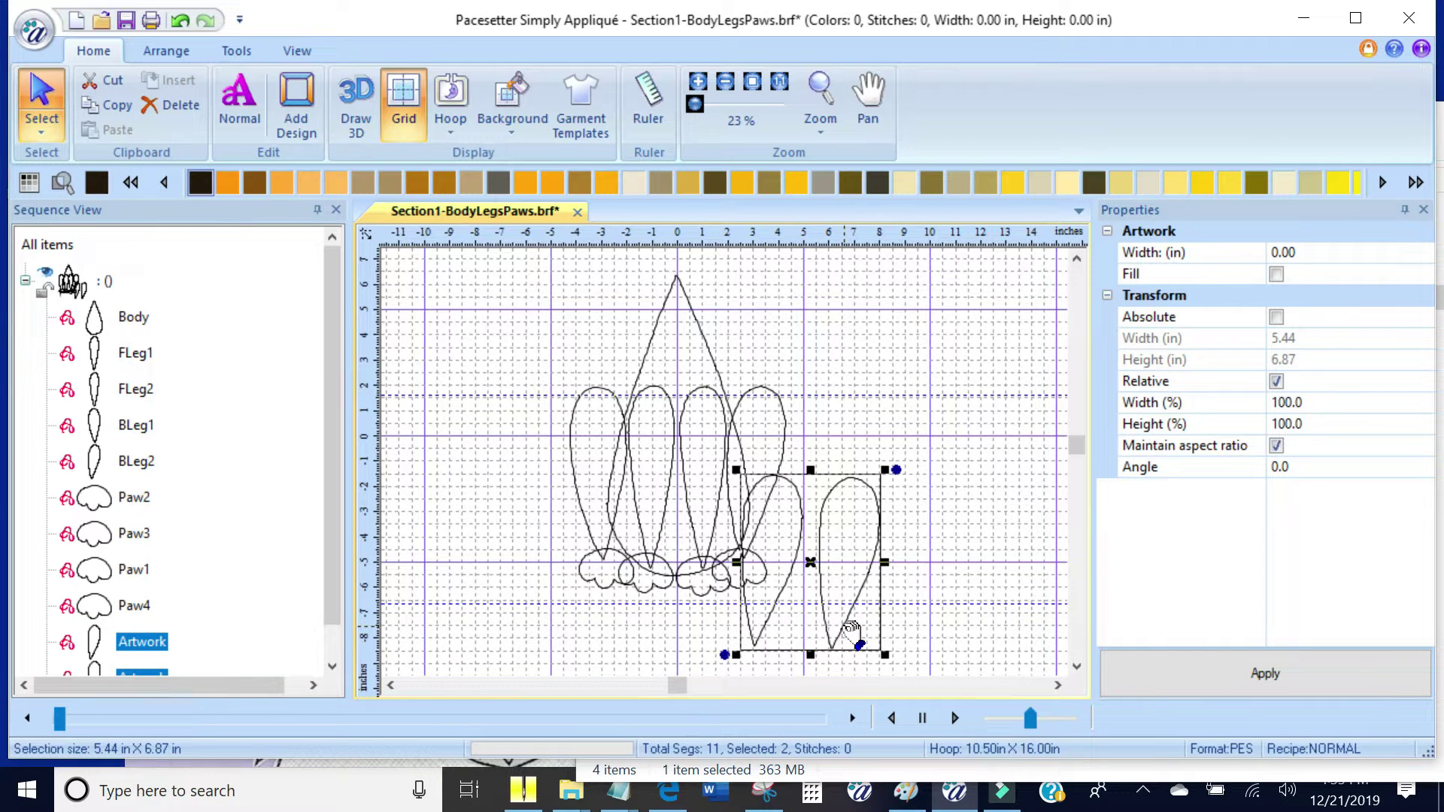
pyautogui.click(178, 46)
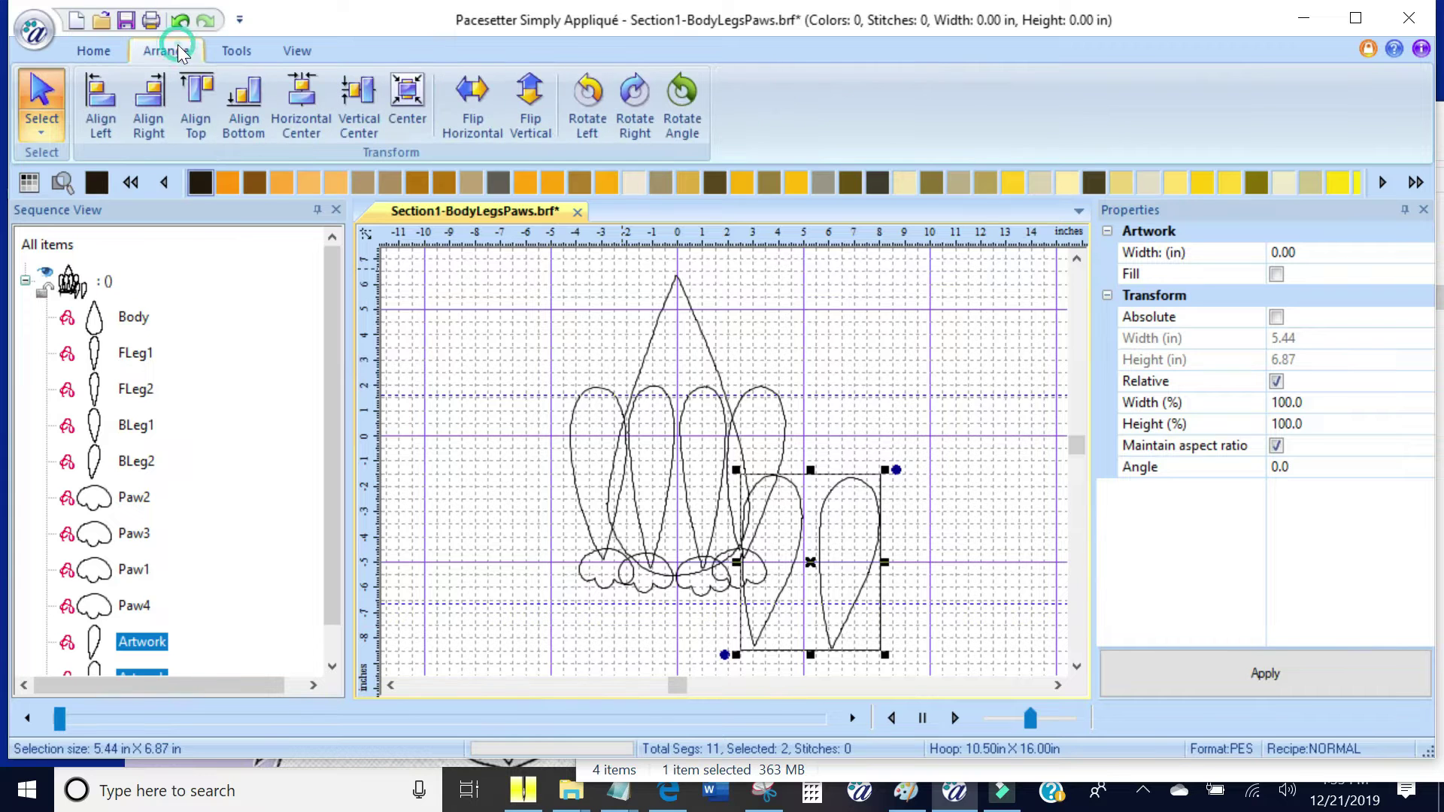
pyautogui.click(468, 94)
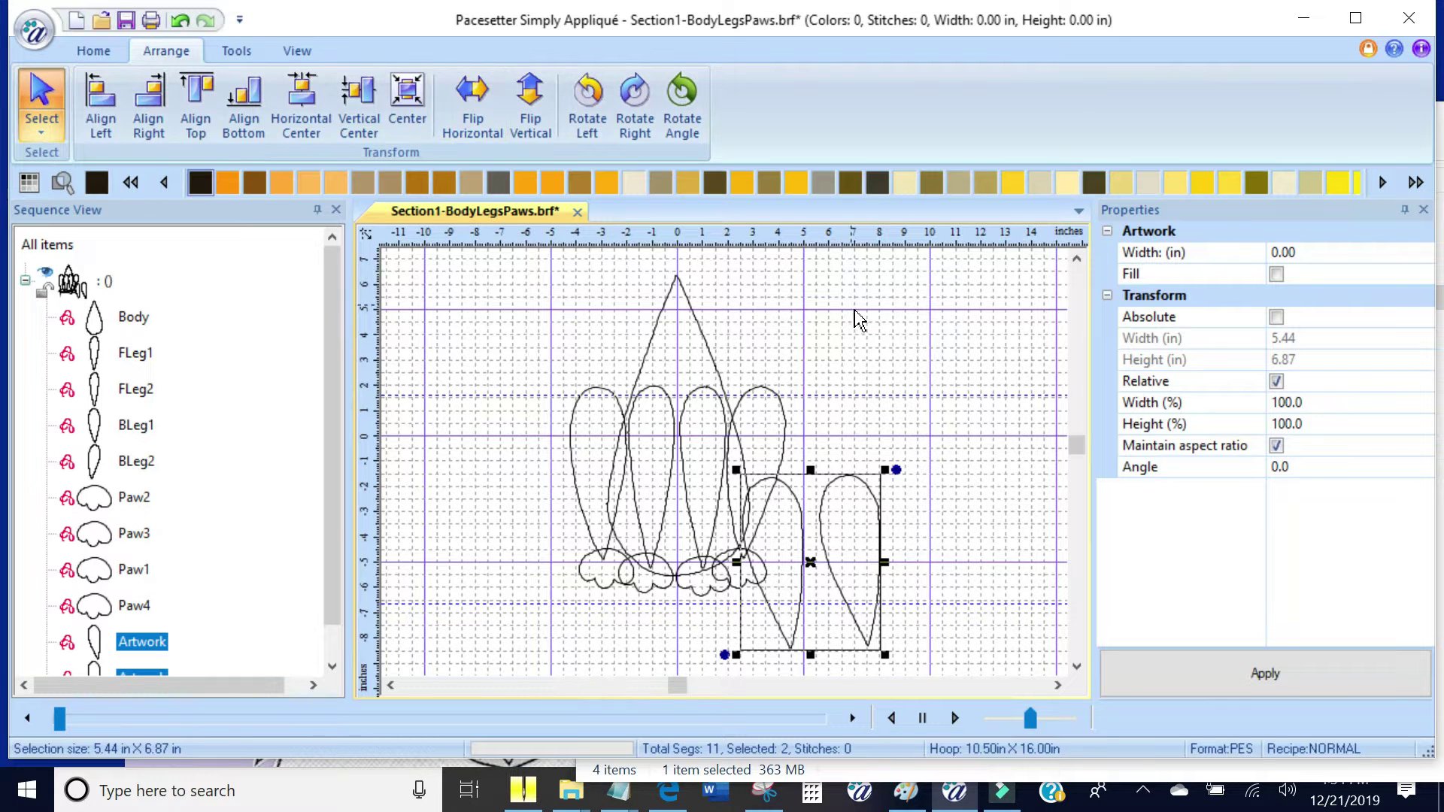
pyautogui.click(887, 395)
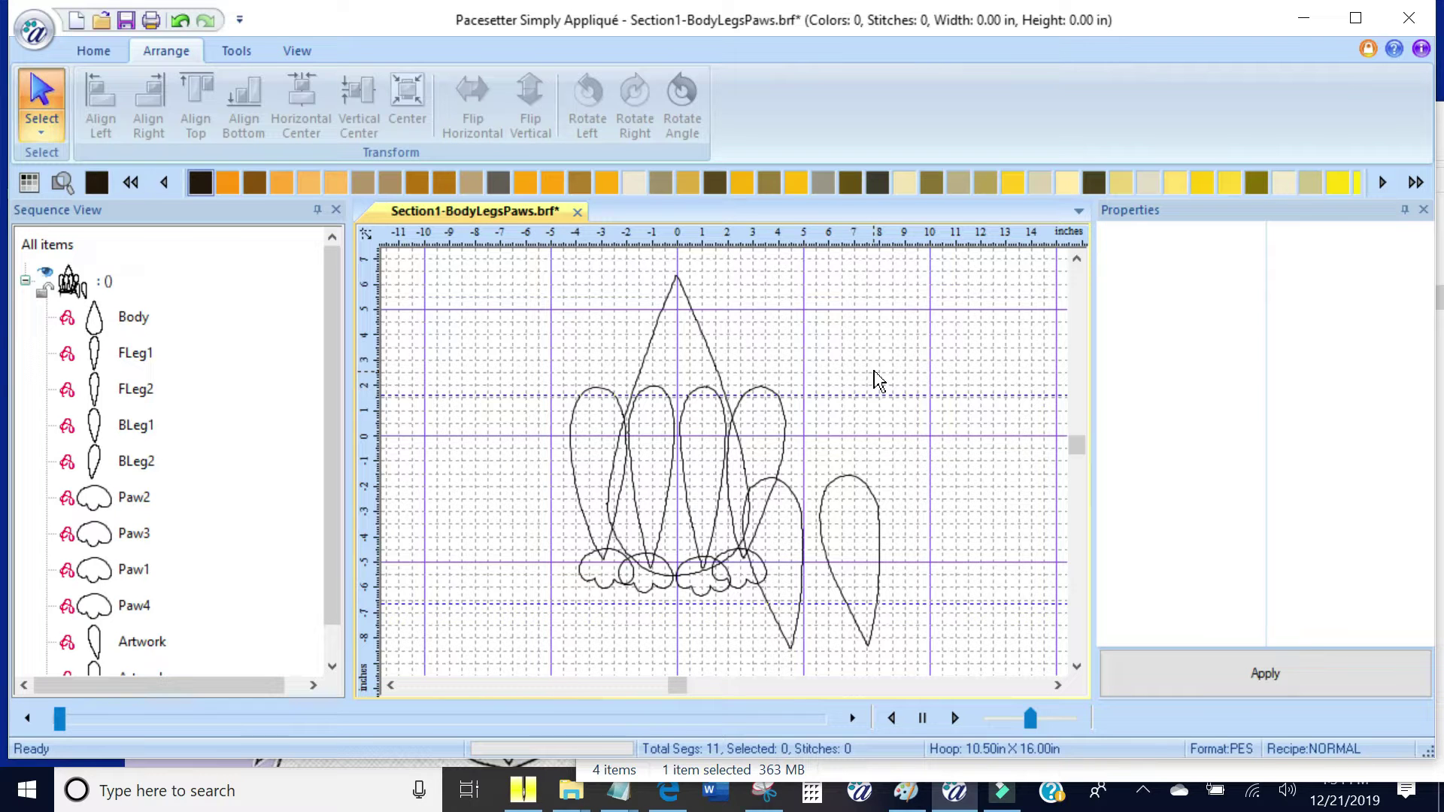
# Rotate both ear shapes together by about half a turn so their pointed ends face up
pyautogui.click(845, 474)
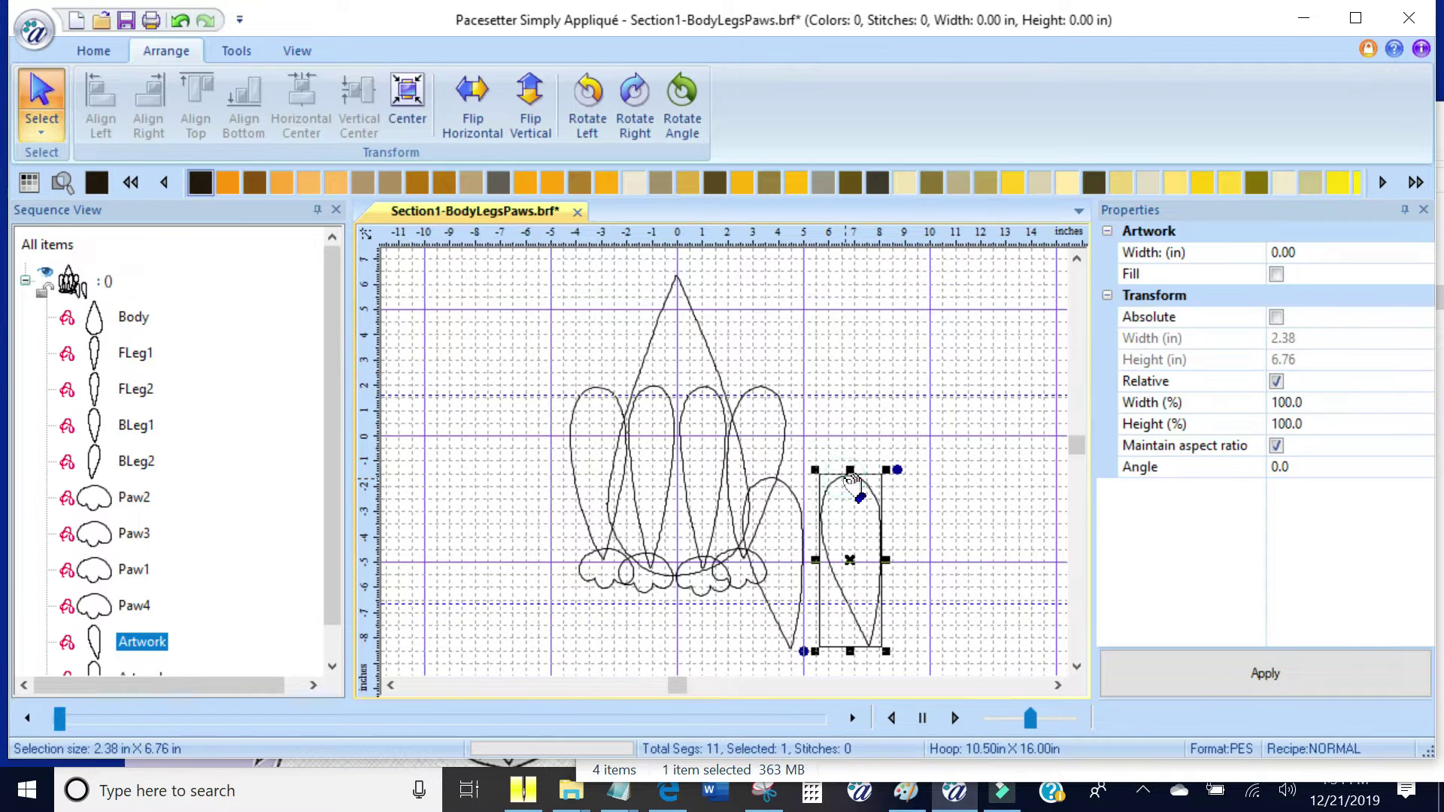
pyautogui.click(847, 425)
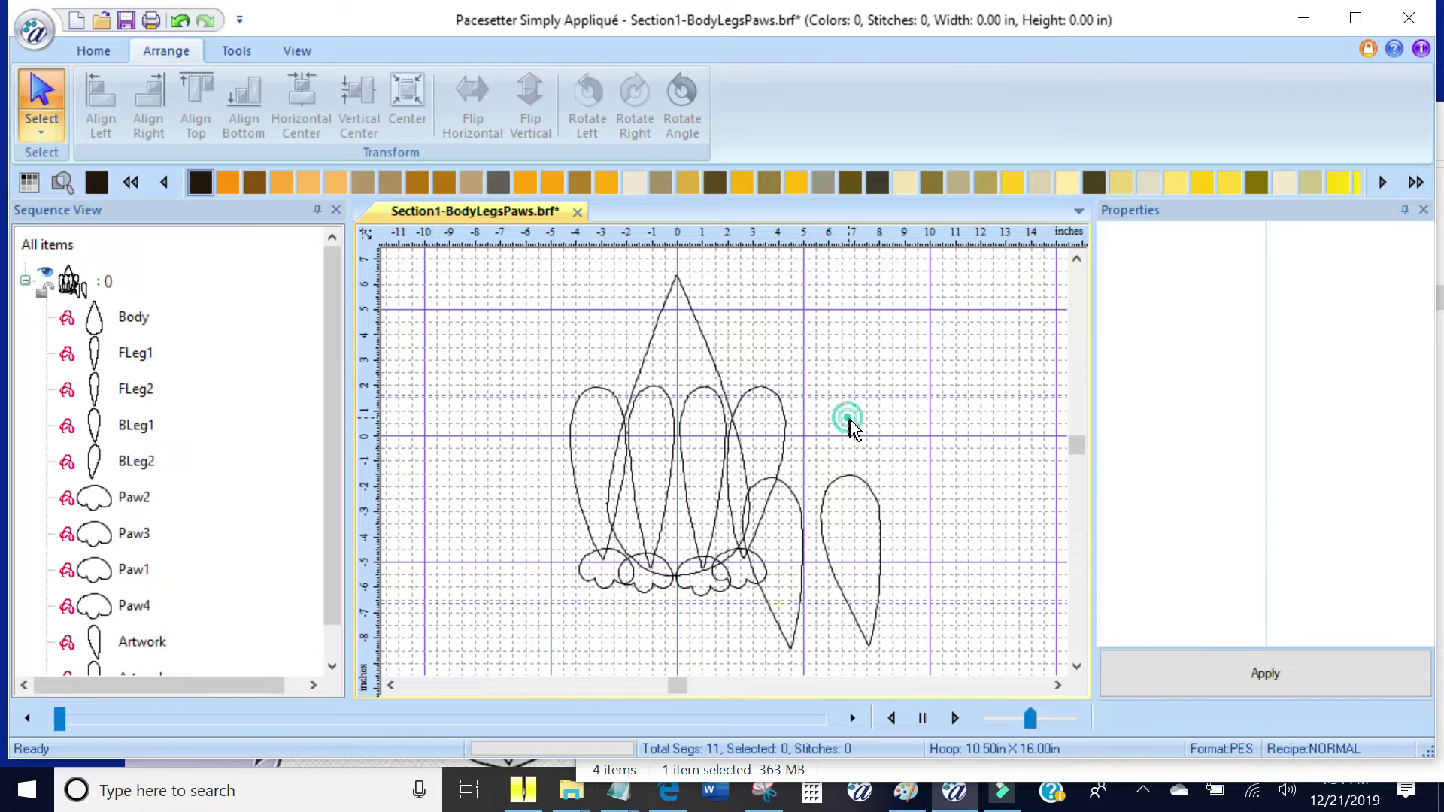
pyautogui.click(882, 600)
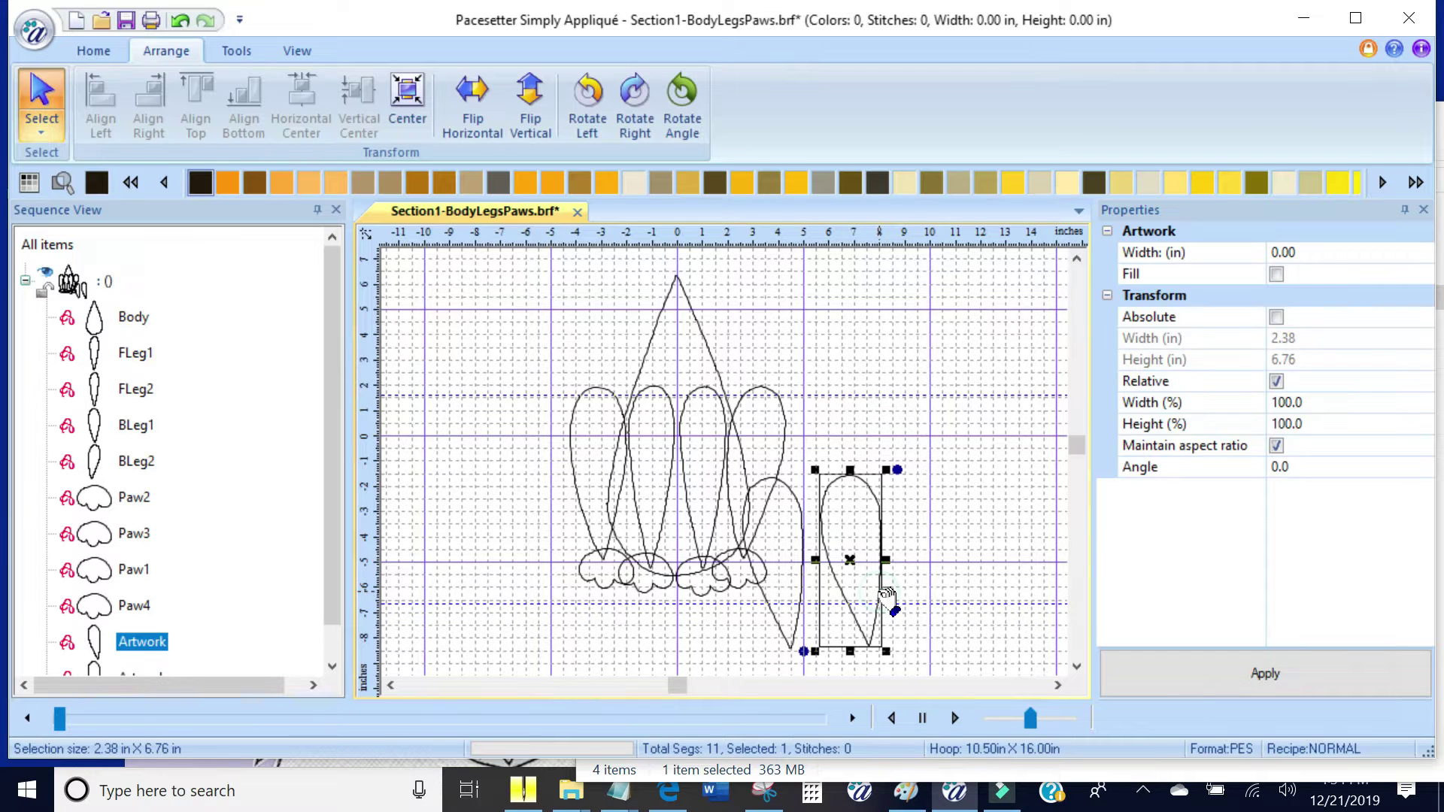
pyautogui.keyDown('ctrl'); pyautogui.click(808, 602); pyautogui.keyUp('ctrl')
pyautogui.moveTo(897, 470); pyautogui.dragTo(716, 654)
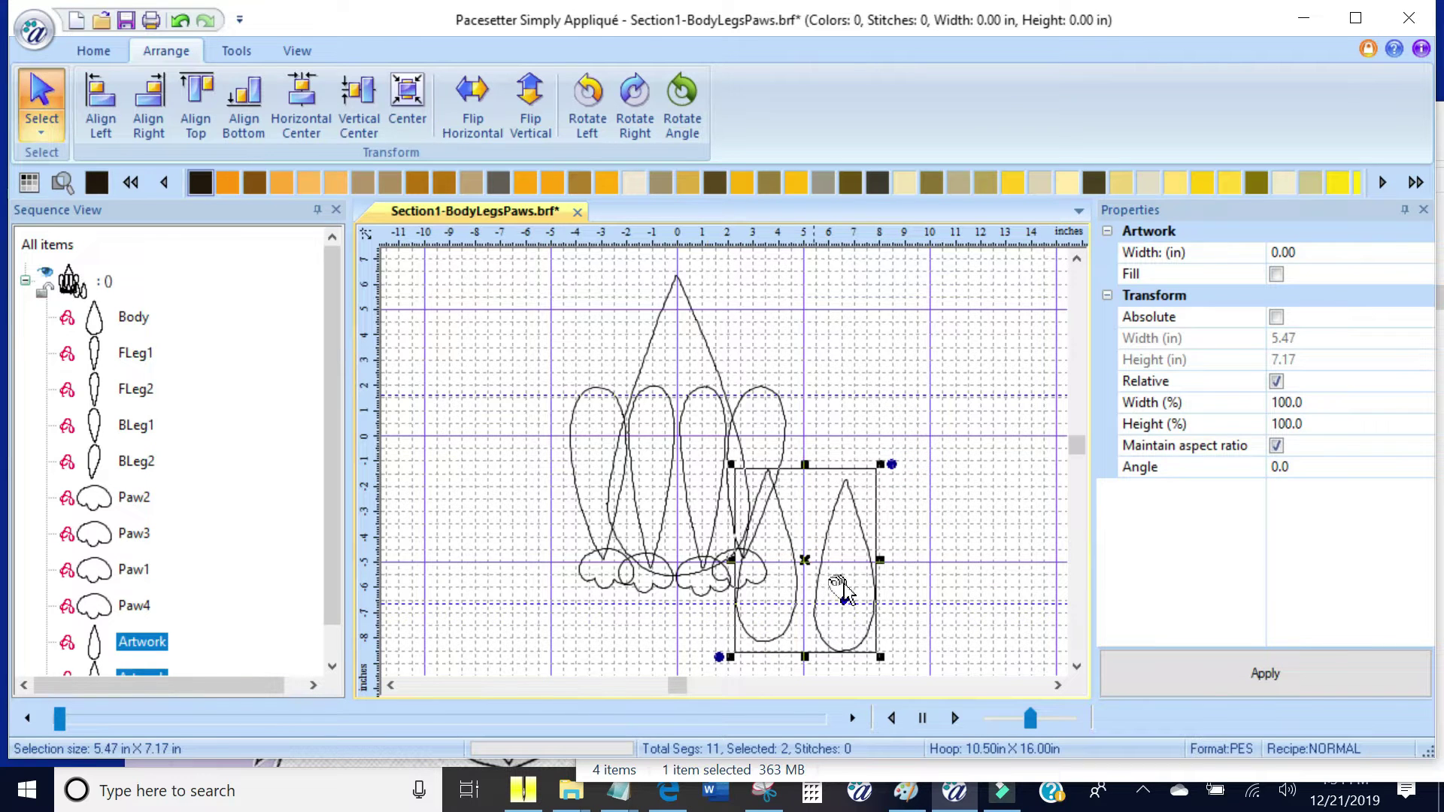
pyautogui.click(938, 598)
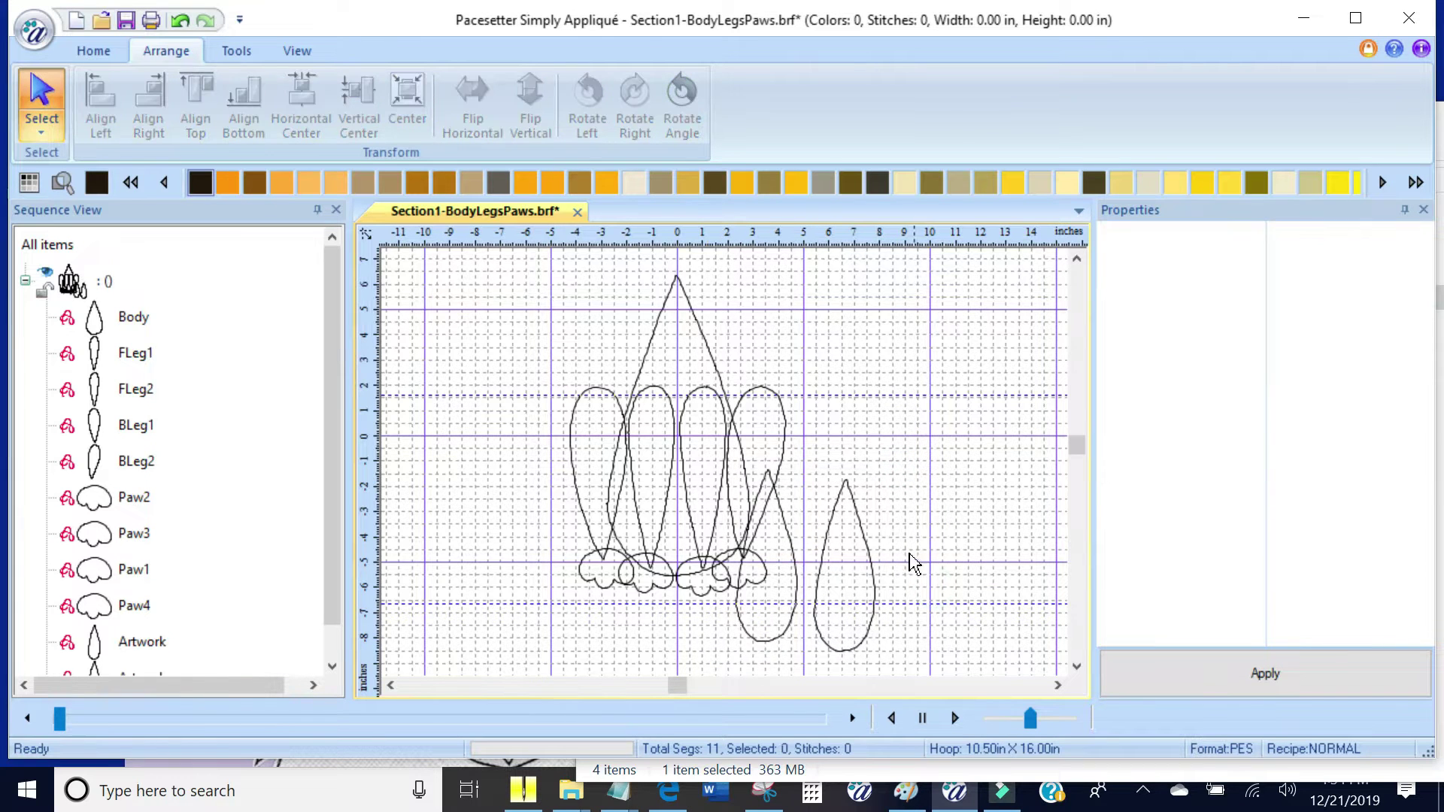
# Move the two ears up beside the body's tip, placing one above each outer leg
pyautogui.click(794, 528)
pyautogui.moveTo(794, 529); pyautogui.dragTo(637, 324)
pyautogui.click(870, 553)
pyautogui.moveTo(877, 555); pyautogui.dragTo(785, 329)
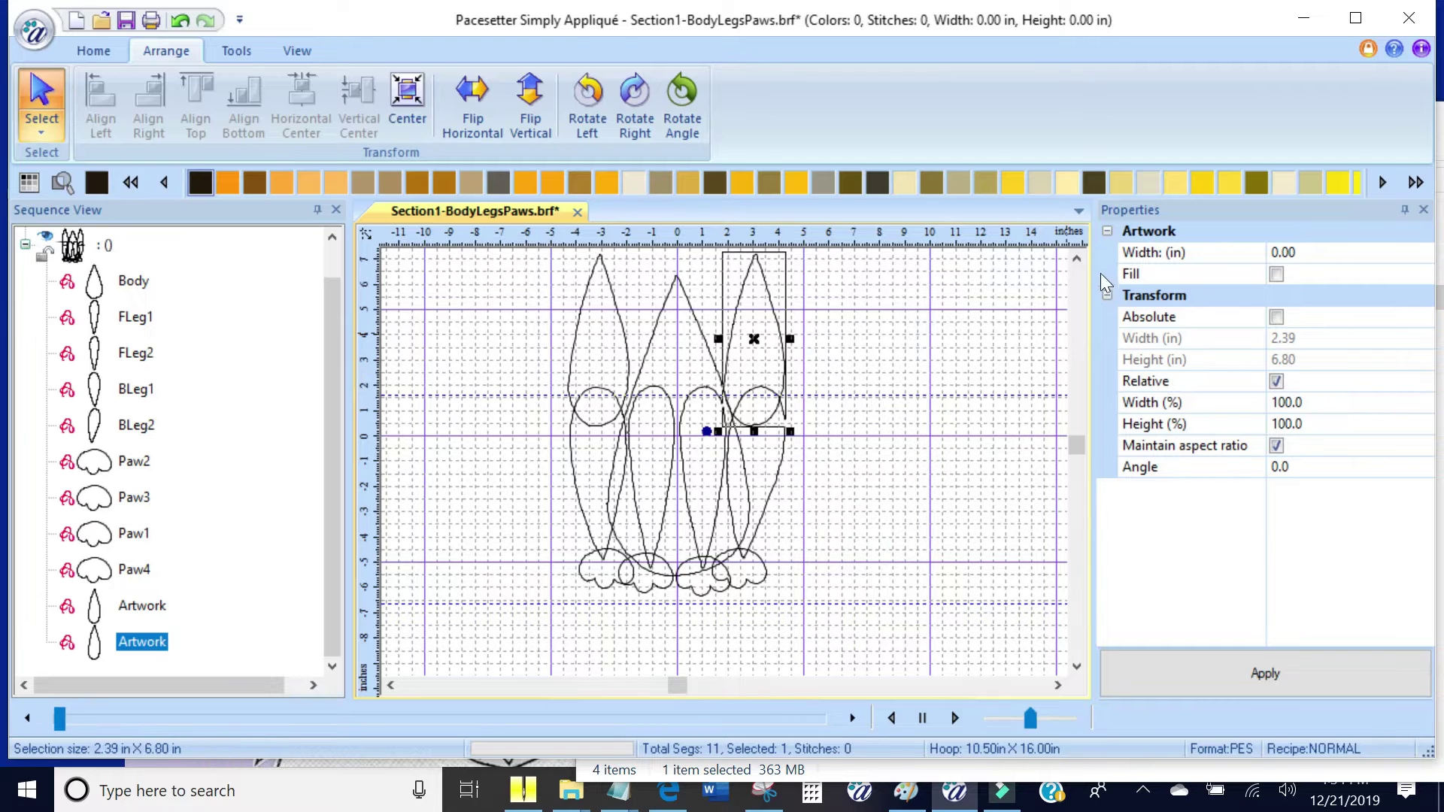
# Raise the left ear above the left outer leg and rotate it clockwise until its point leans to the body's centre line
pyautogui.click(1078, 254)
pyautogui.click(1077, 254)
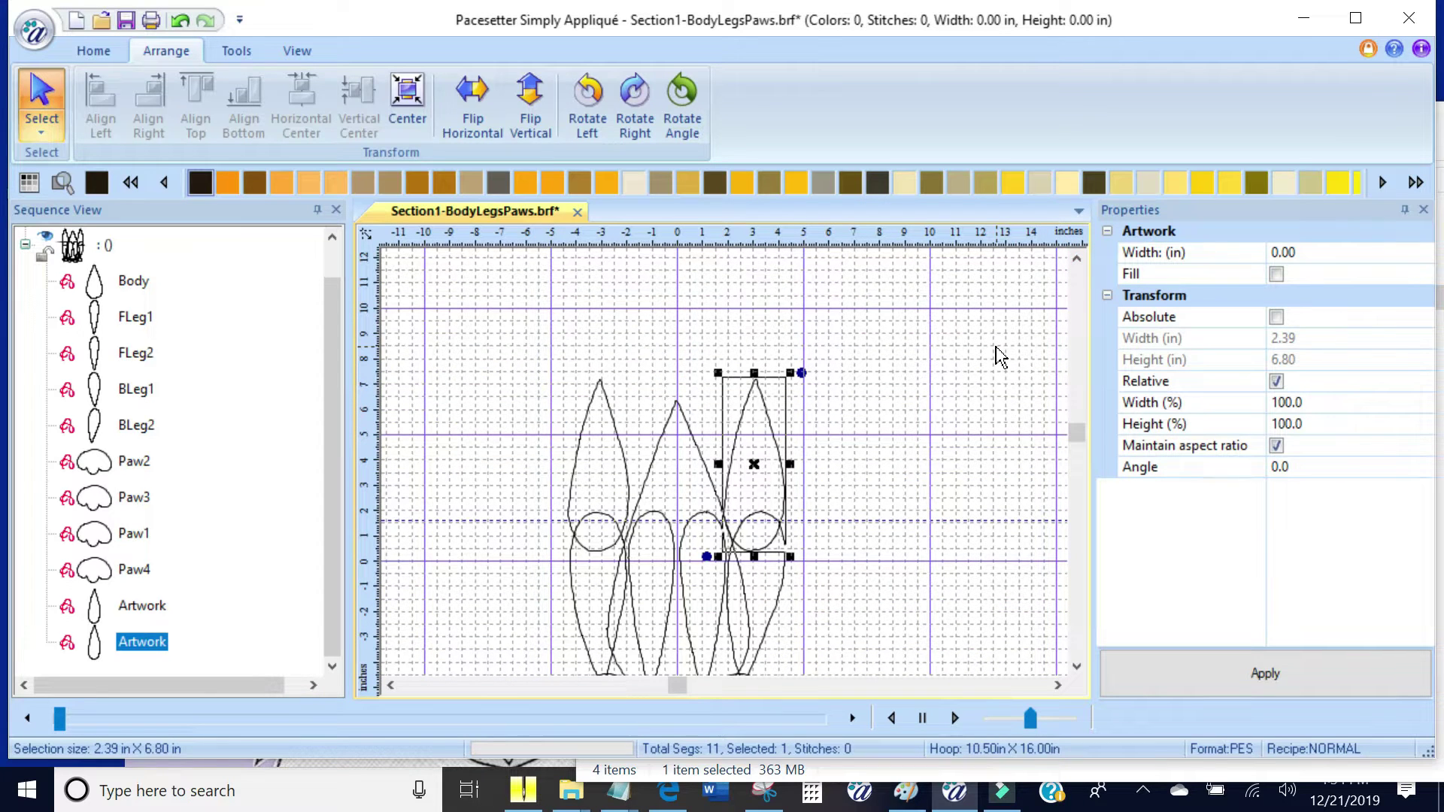
pyautogui.click(606, 397)
pyautogui.moveTo(615, 400); pyautogui.dragTo(629, 359)
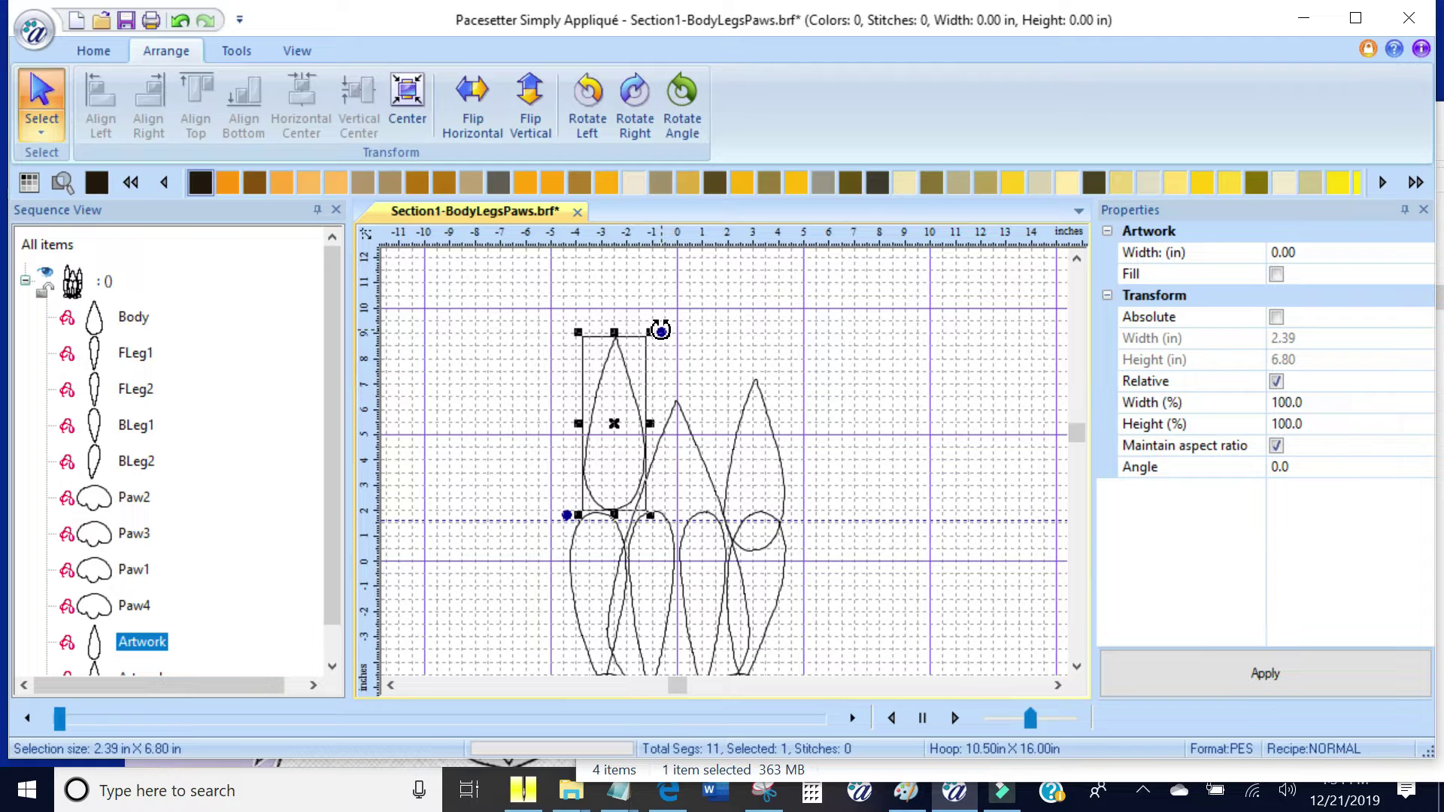
pyautogui.moveTo(661, 331); pyautogui.dragTo(681, 395)
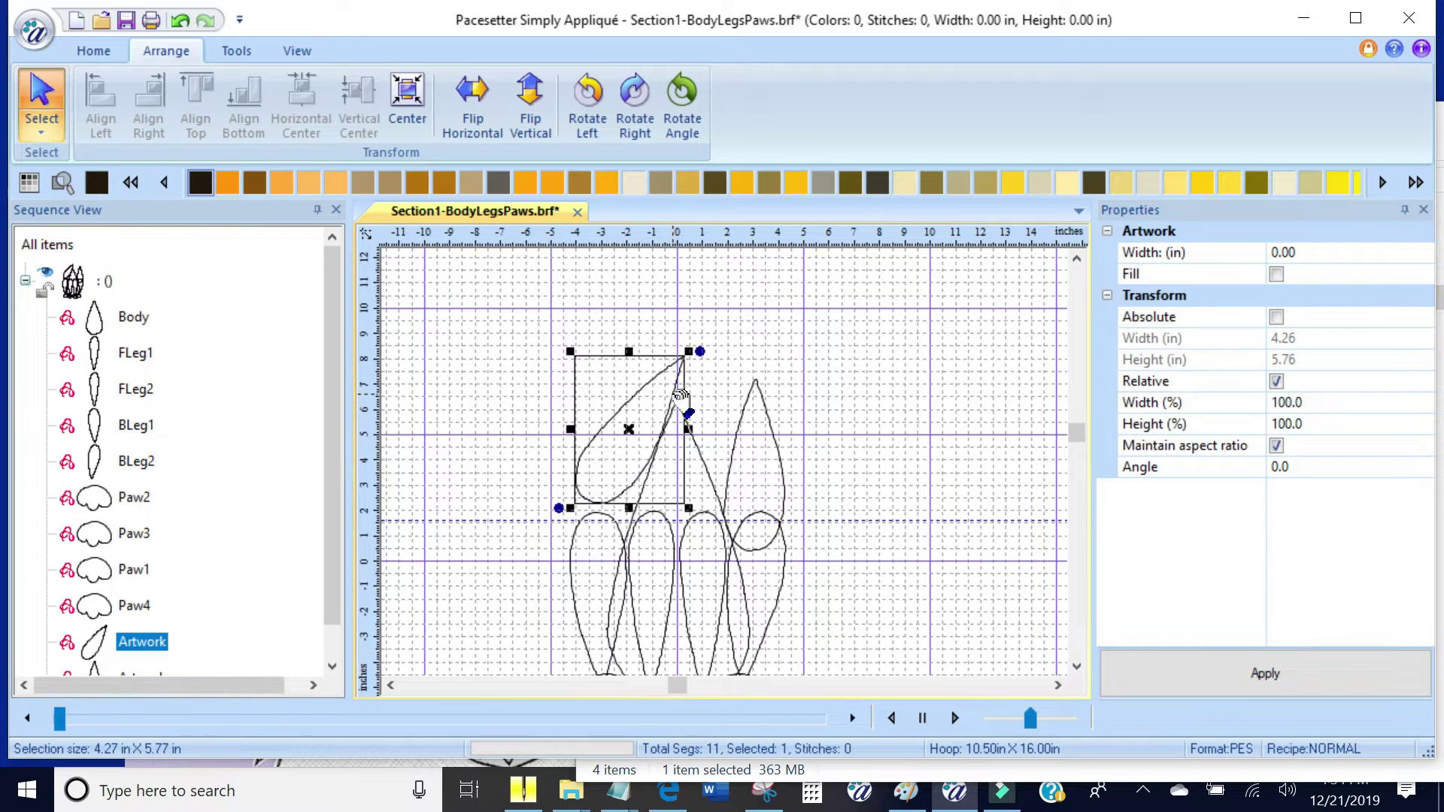
# Rotate the right ear counter-clockwise and move it so its point meets the left ear's point above the body
pyautogui.click(781, 444)
pyautogui.moveTo(808, 375); pyautogui.dragTo(748, 355)
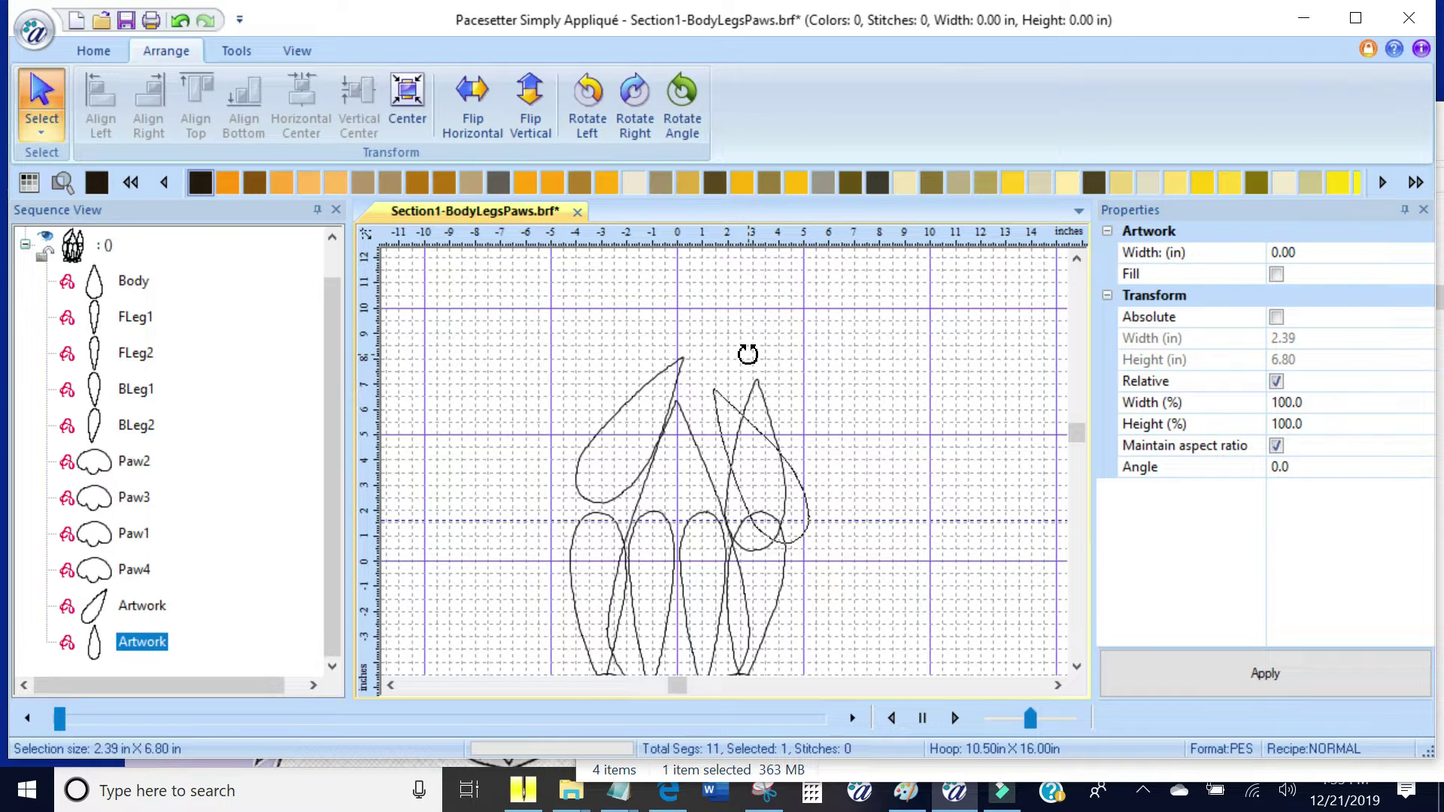
pyautogui.moveTo(770, 443); pyautogui.dragTo(741, 408)
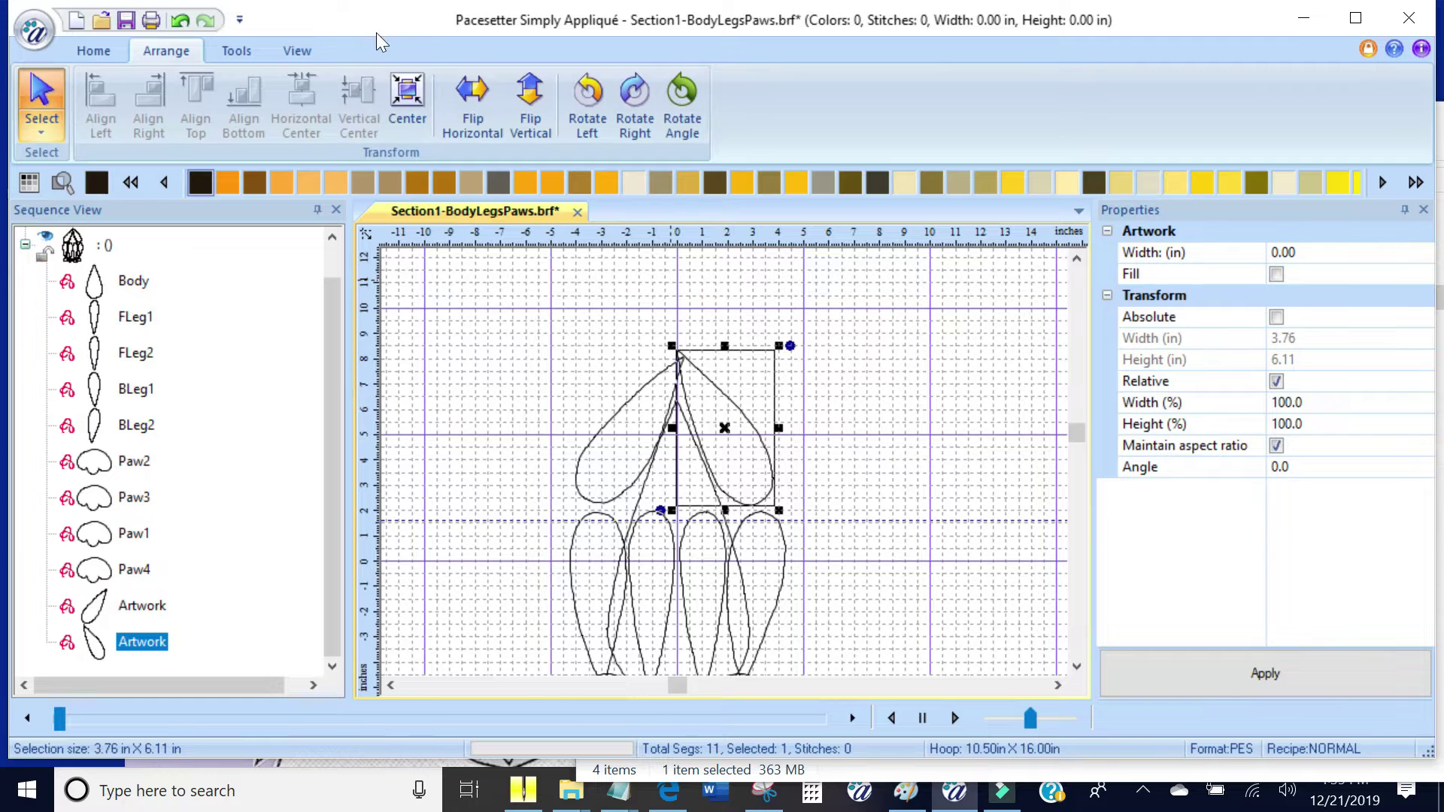
pyautogui.click(867, 421)
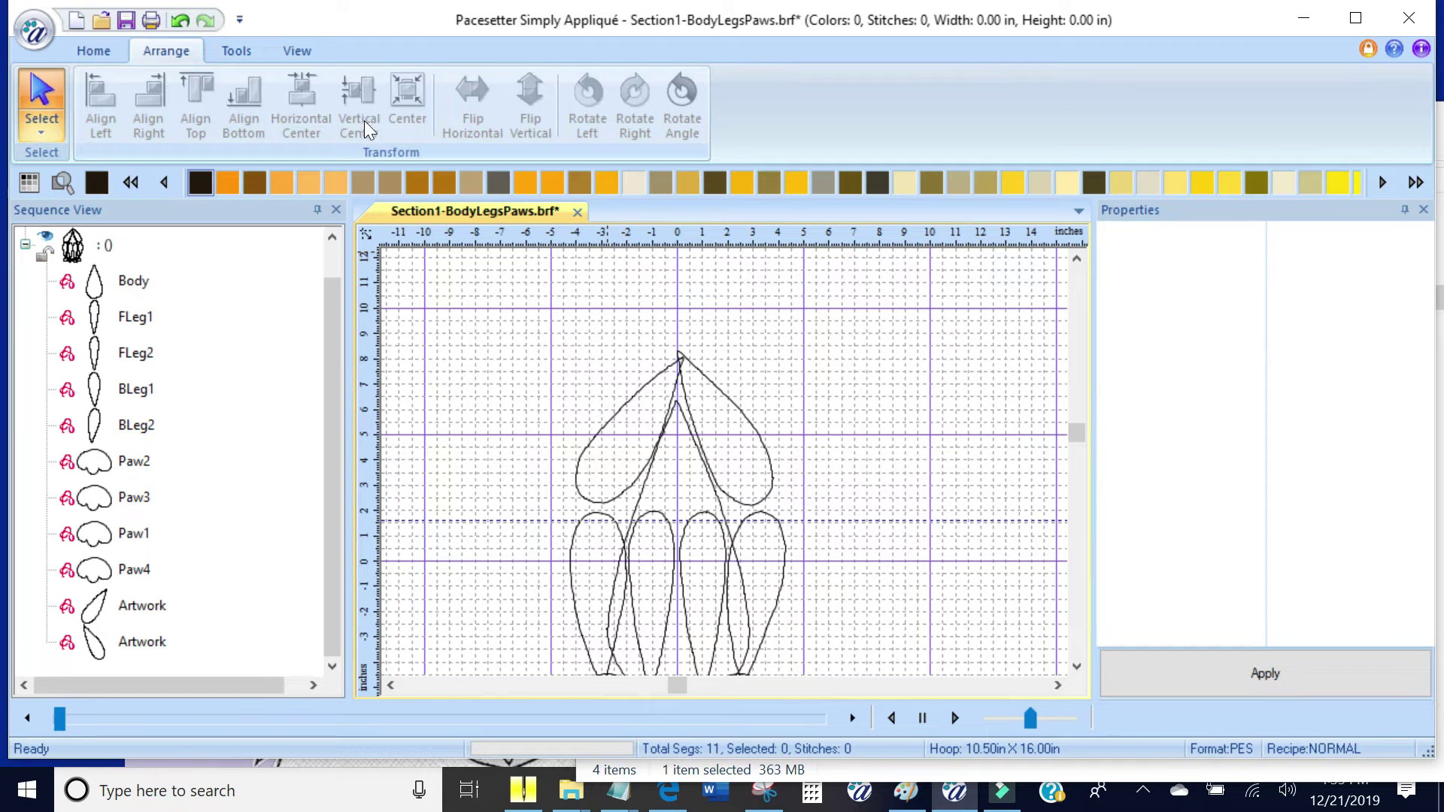
# Align the bottom edges of the left and right ears
pyautogui.click(634, 399)
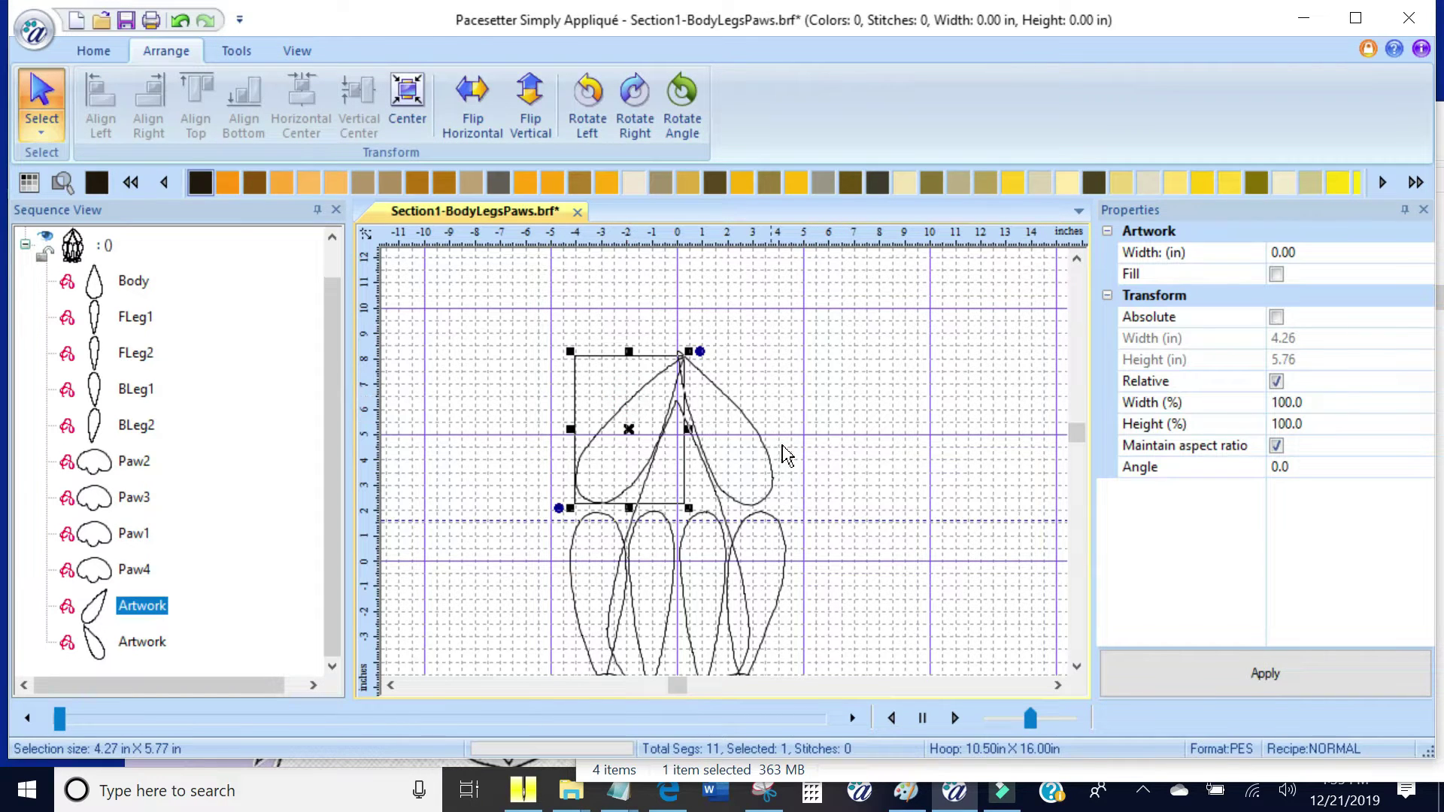
pyautogui.keyDown('ctrl'); pyautogui.click(750, 419); pyautogui.keyUp('ctrl')
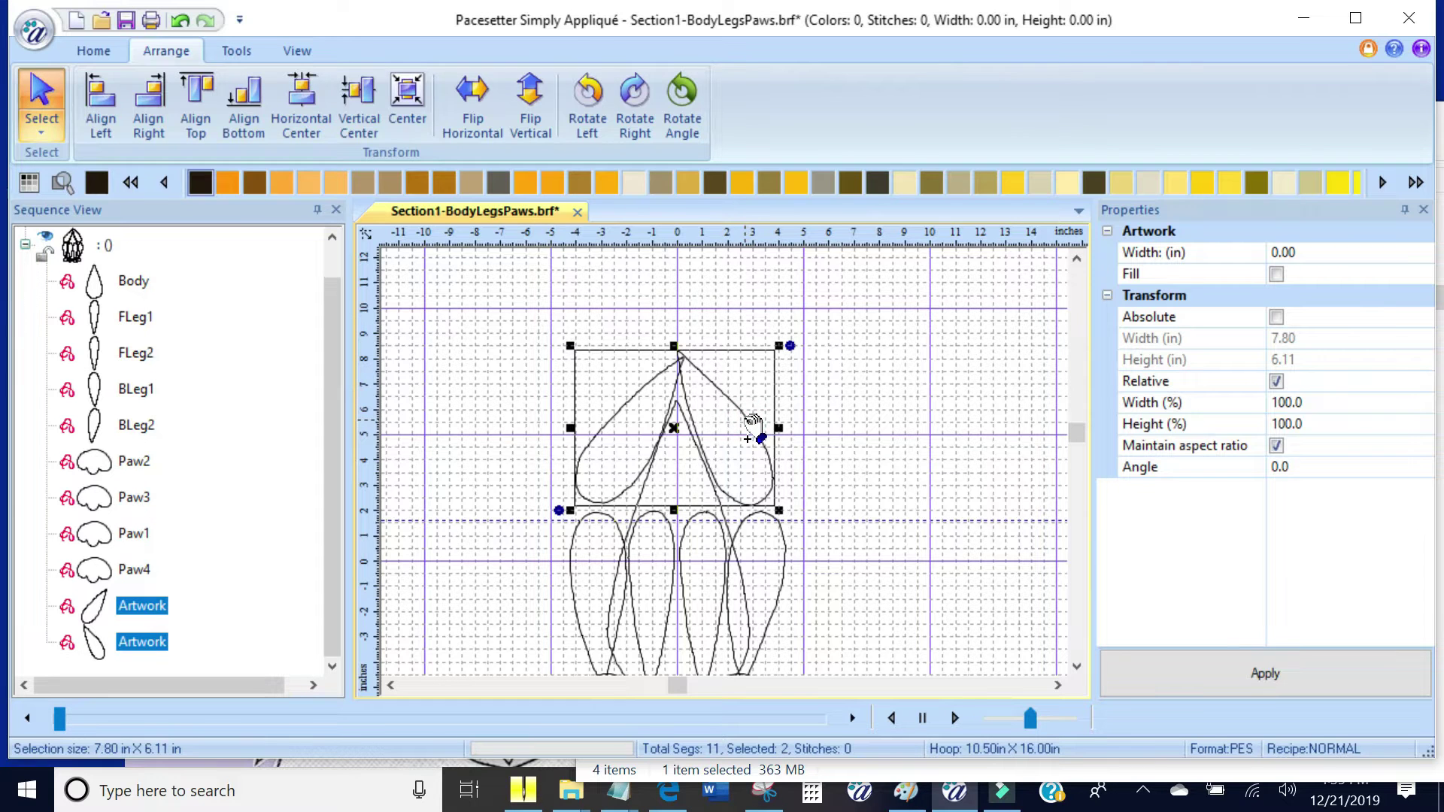
pyautogui.click(243, 110)
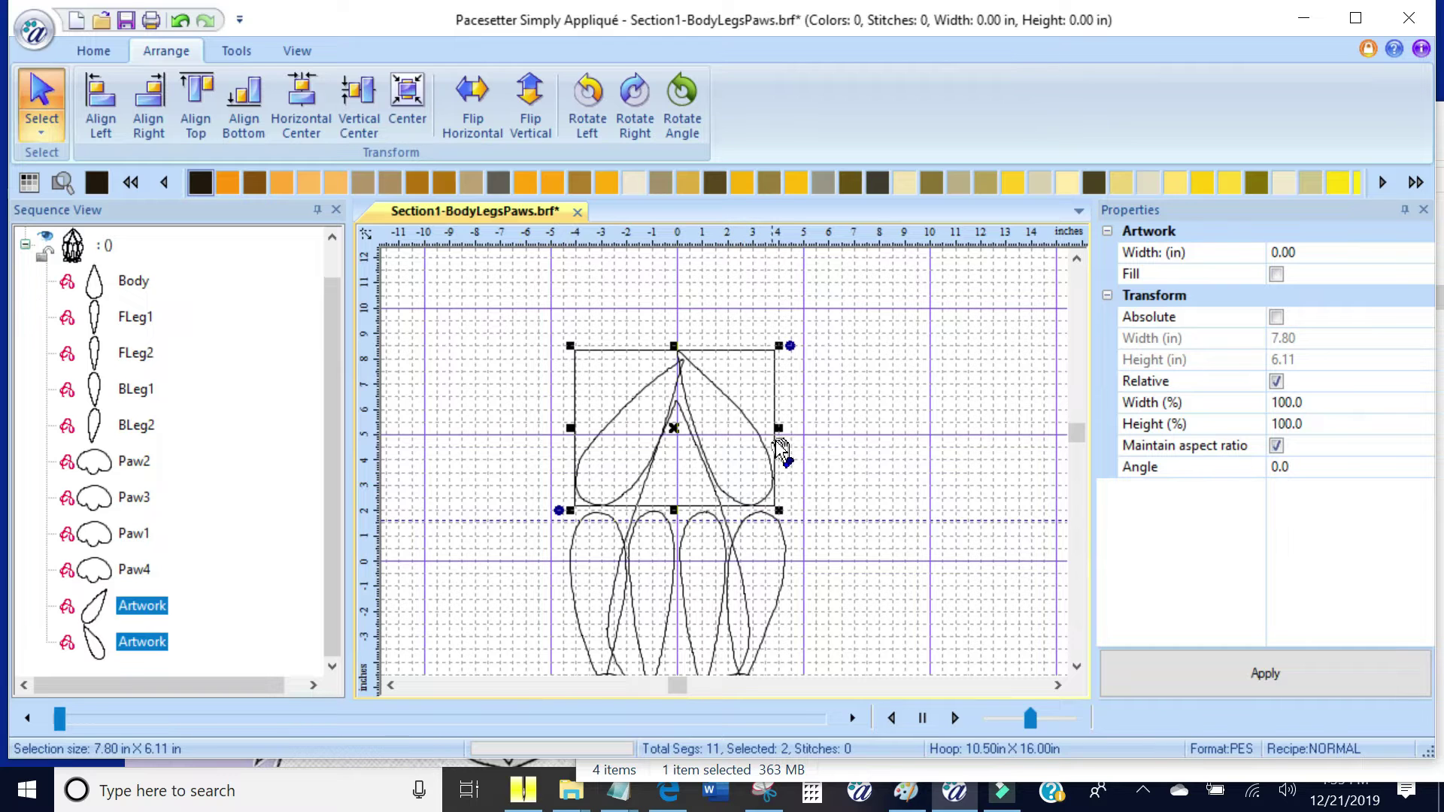
pyautogui.click(833, 423)
# Rotate the right ear slightly further counter-clockwise and nudge it so its tip crosses the left ear's tip
pyautogui.click(742, 411)
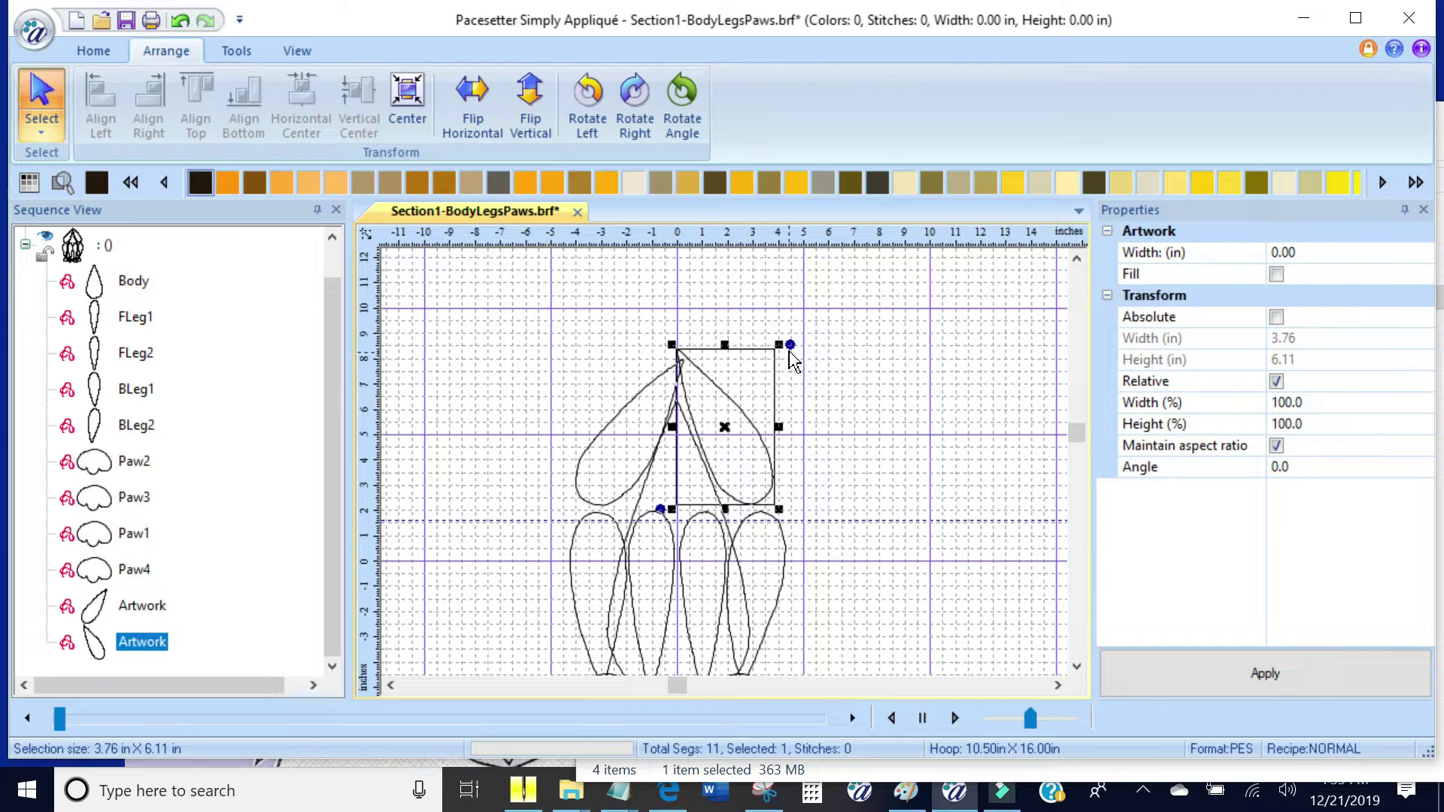
pyautogui.moveTo(790, 344); pyautogui.dragTo(781, 342)
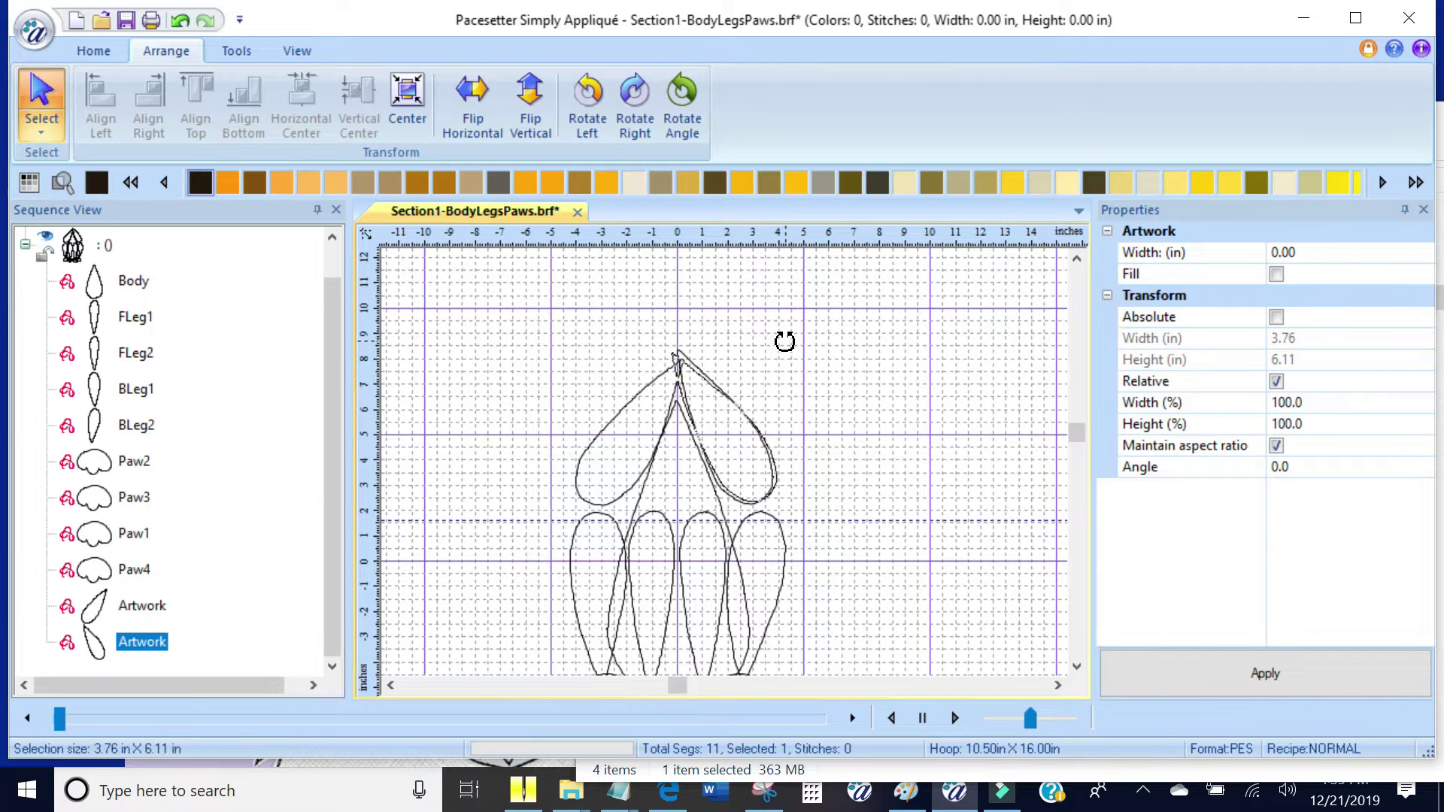
pyautogui.moveTo(748, 416); pyautogui.dragTo(745, 418)
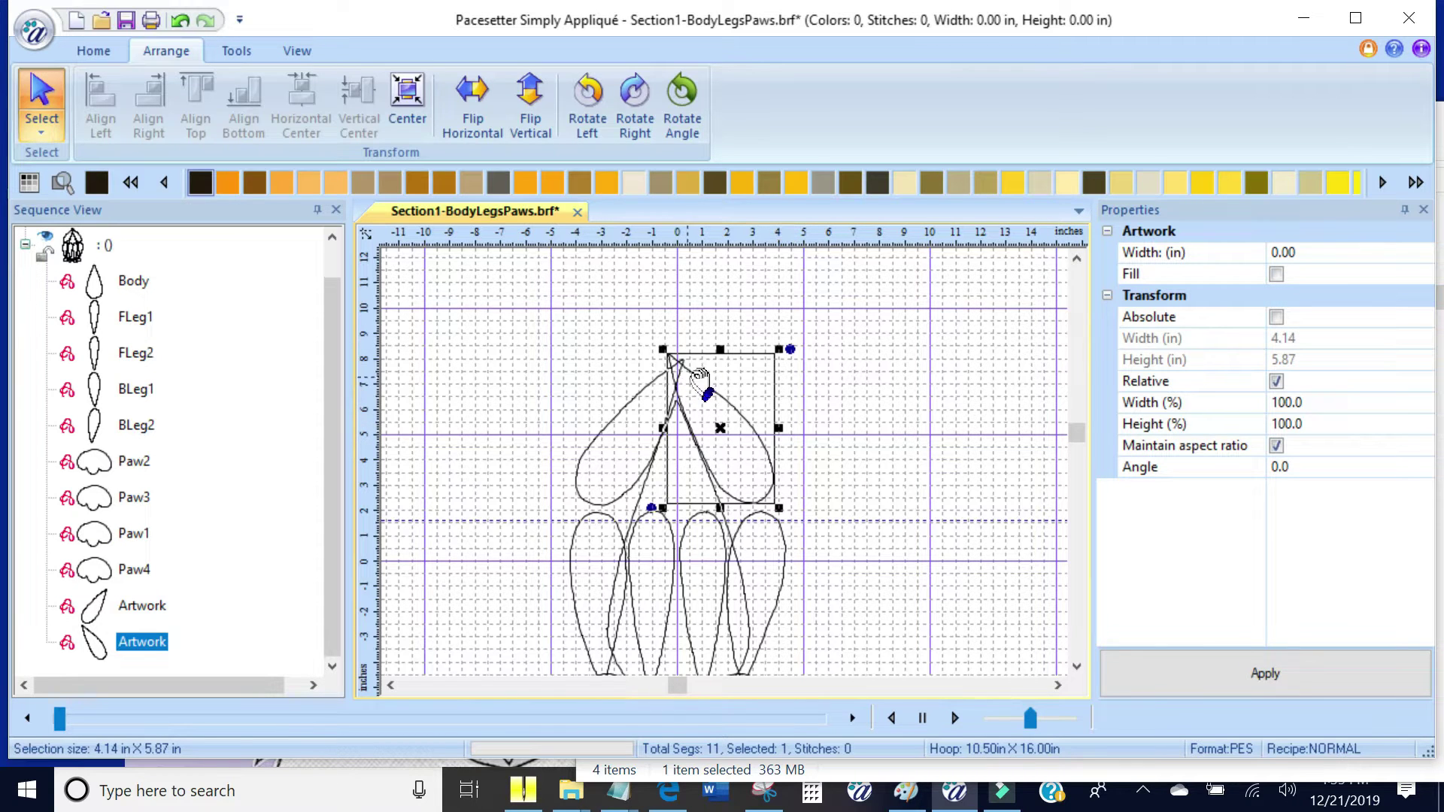
# Bottom-align the two ears again after the right ear's adjustment
pyautogui.keyDown('shift'); pyautogui.click(622, 423); pyautogui.keyUp('shift')
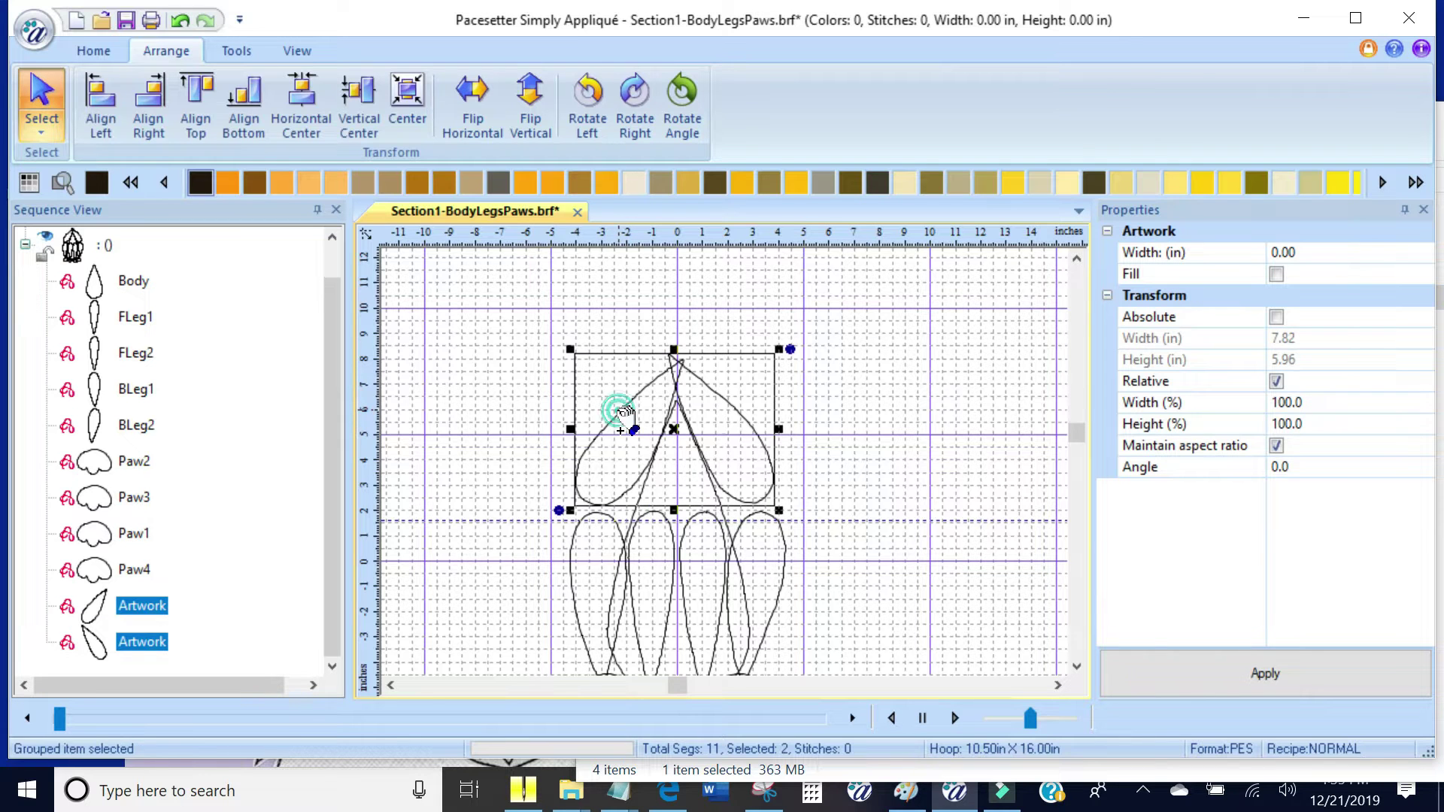
pyautogui.click(238, 98)
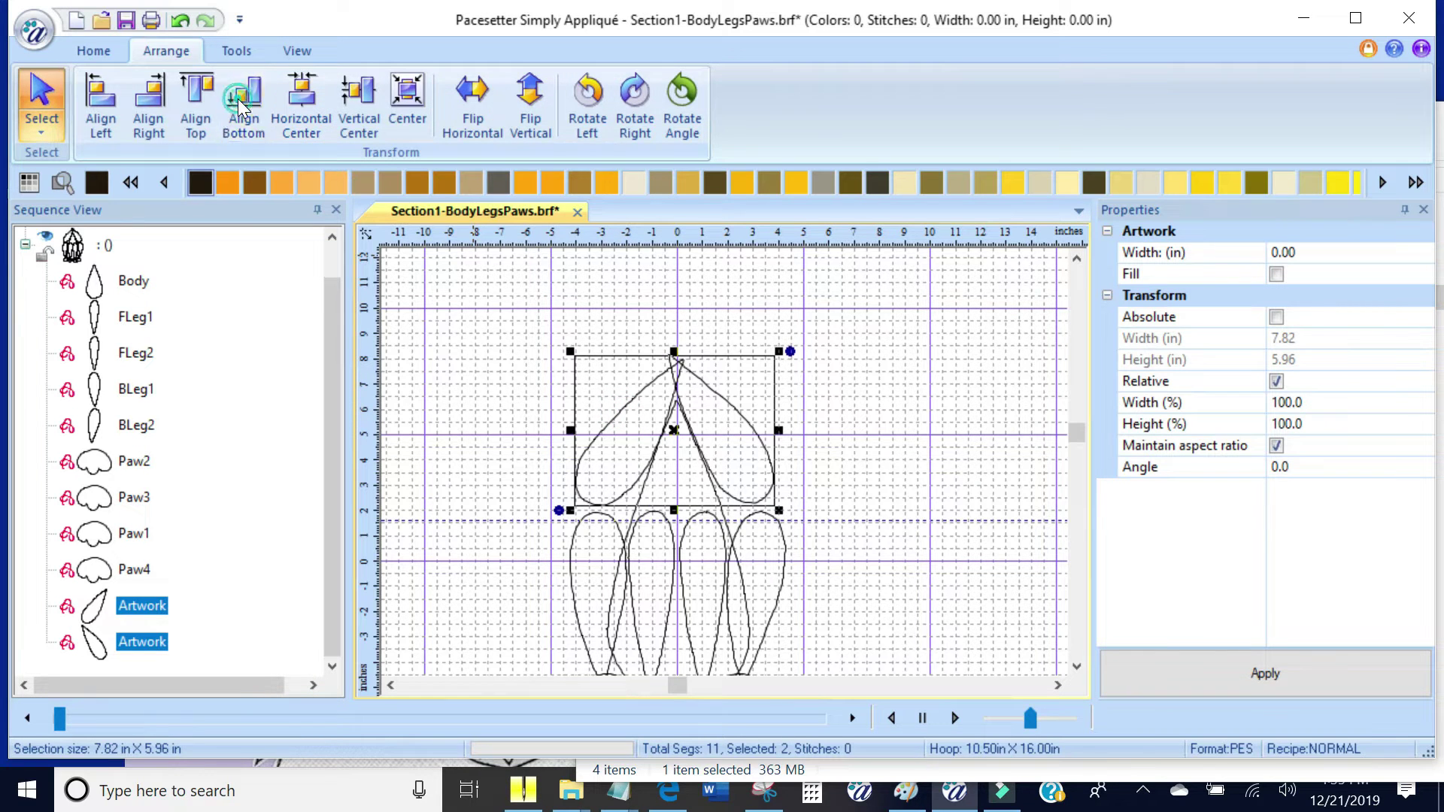
pyautogui.click(836, 382)
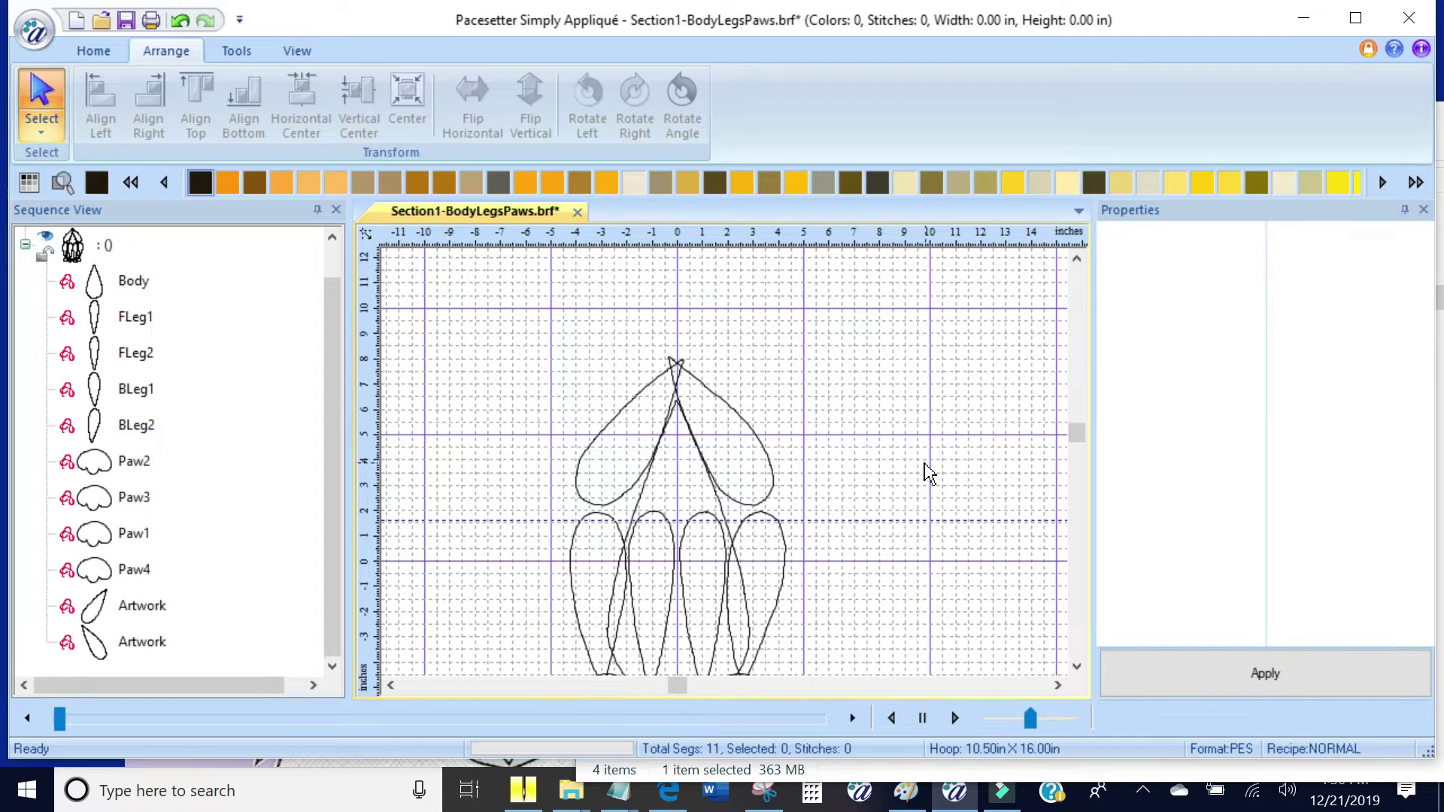
# Delete the body, all four leg and all four paw shapes so only the two ears are kept
pyautogui.click(128, 286)
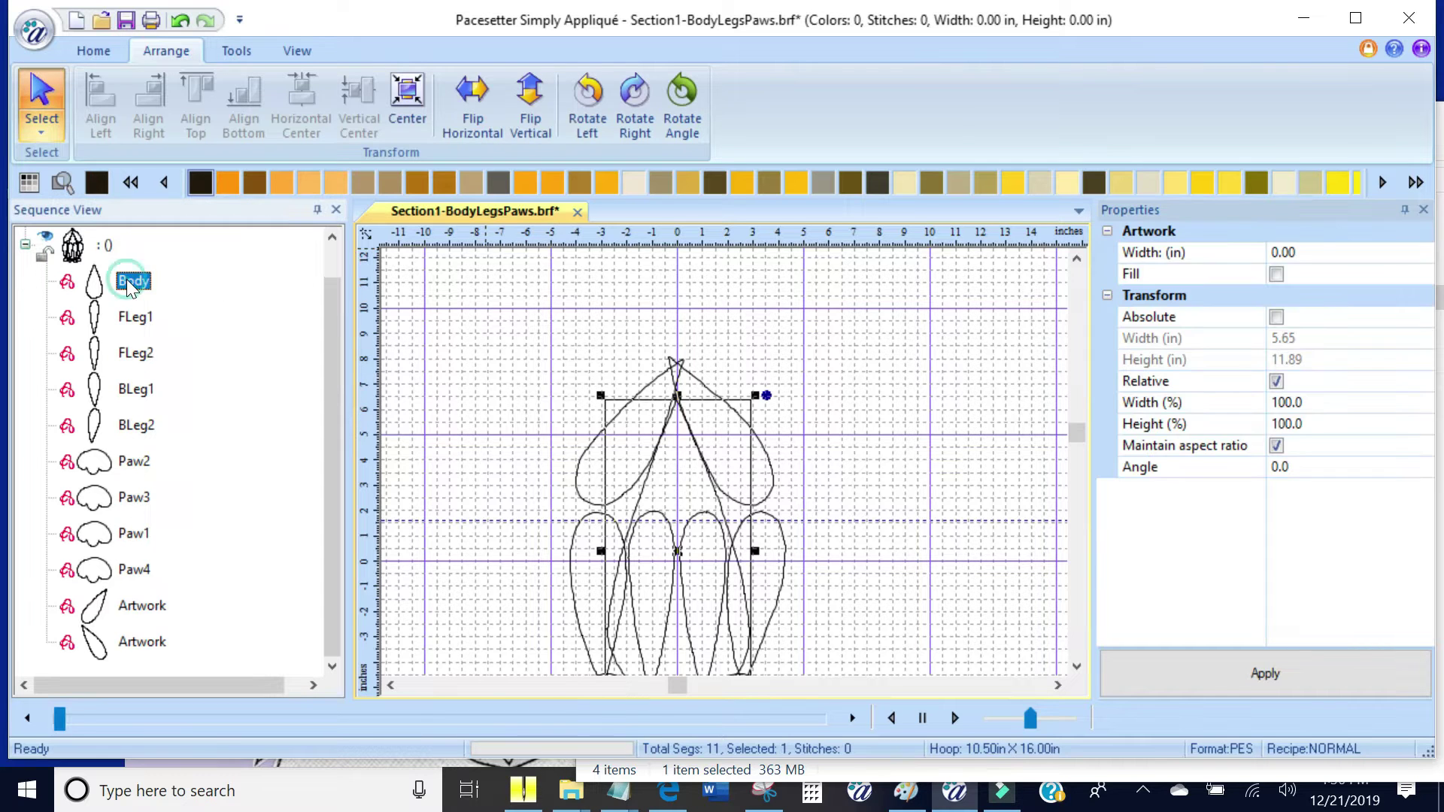
pyautogui.keyDown('shift'); pyautogui.click(136, 572); pyautogui.keyUp('shift')
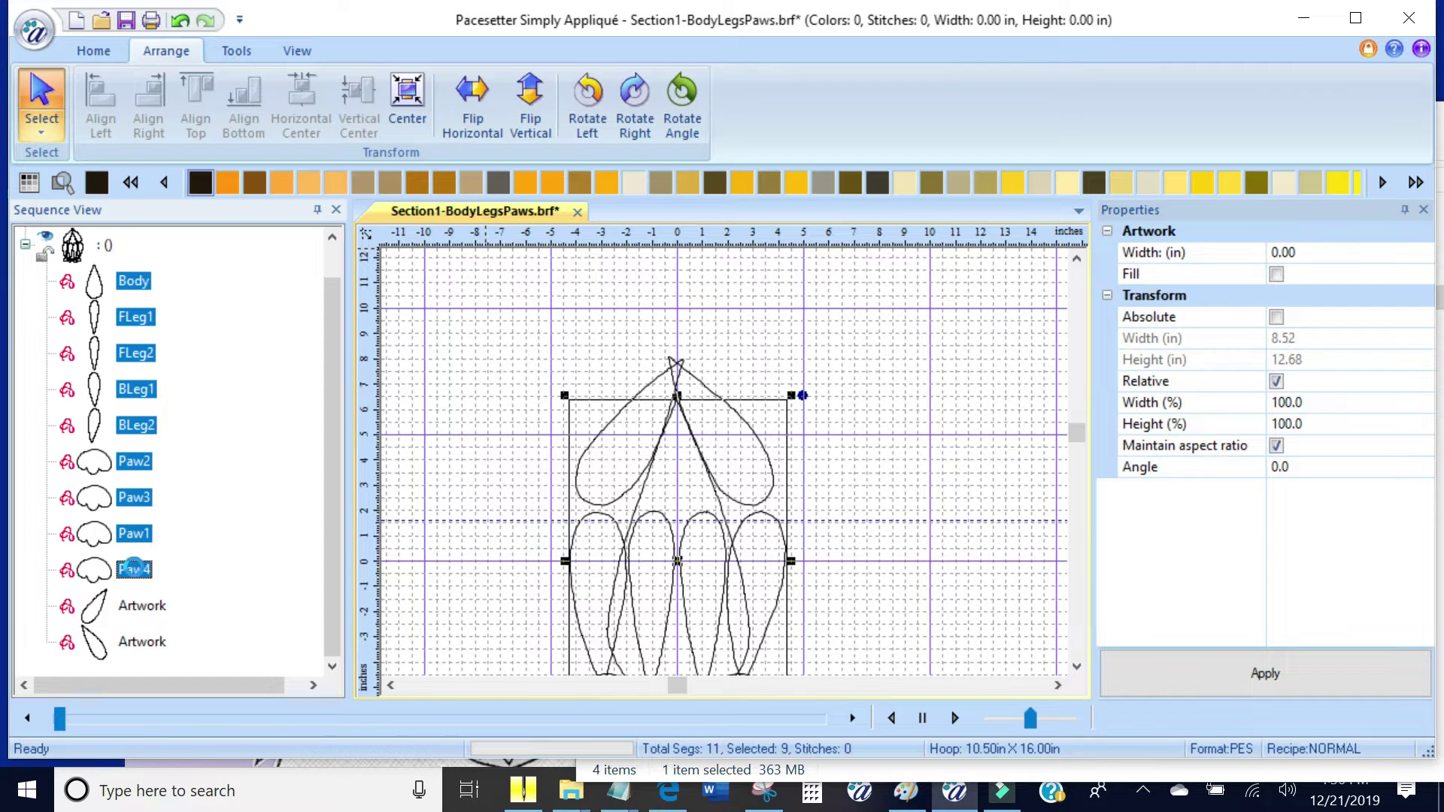
pyautogui.press('Delete')
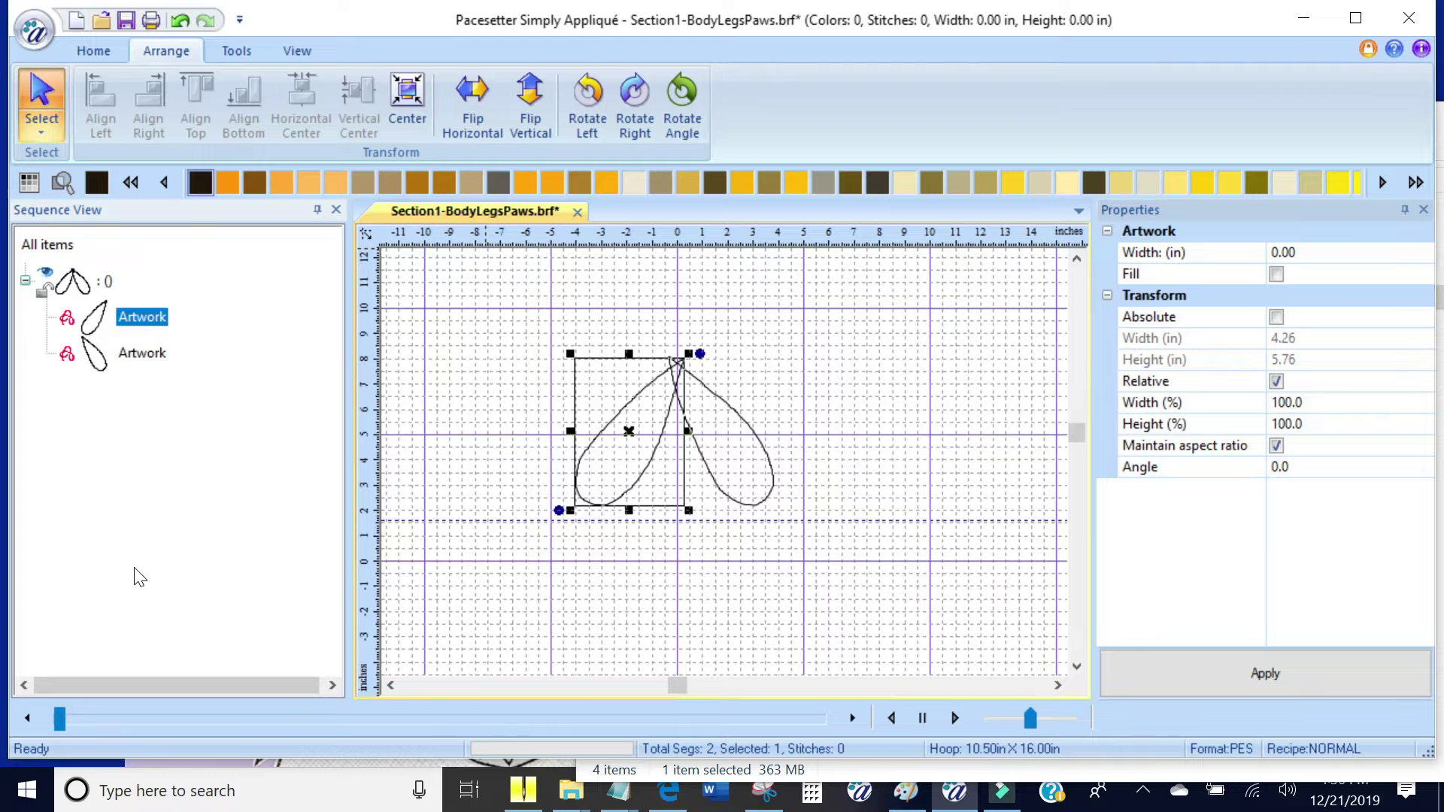
# Rename the left ear artwork as Ear1 and the right ear artwork as Ear2
pyautogui.rightClick(147, 325)
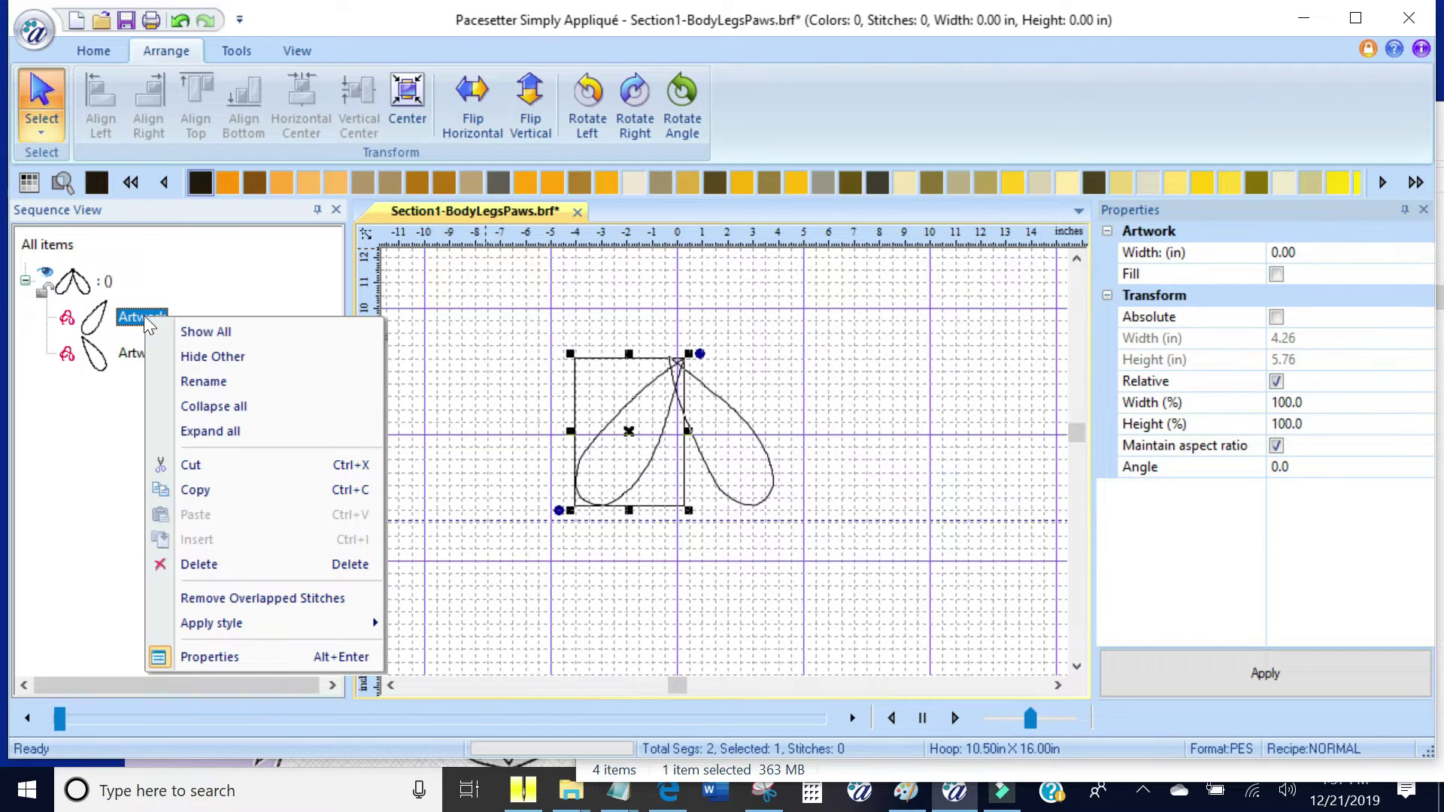
pyautogui.click(219, 387)
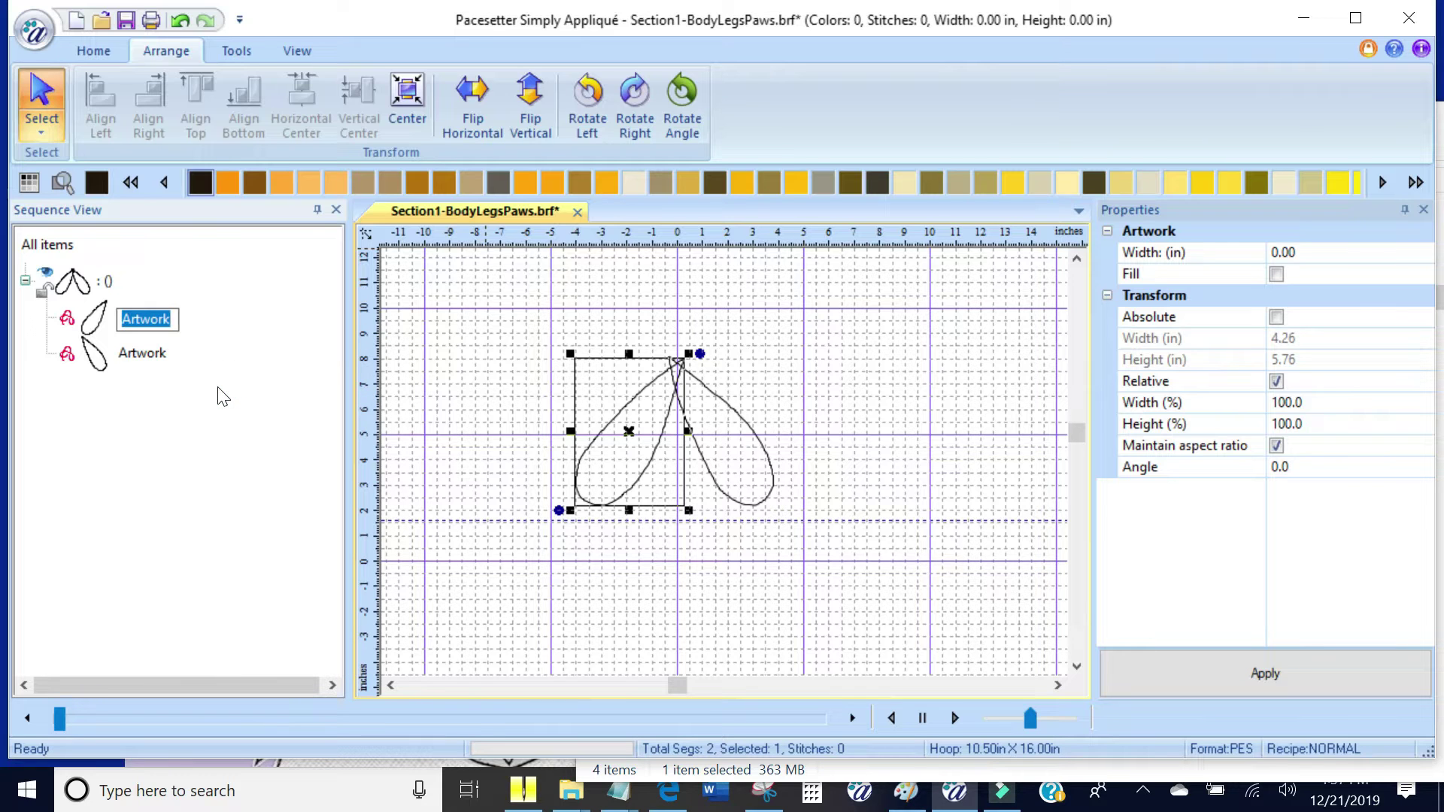
pyautogui.write('Ear1')
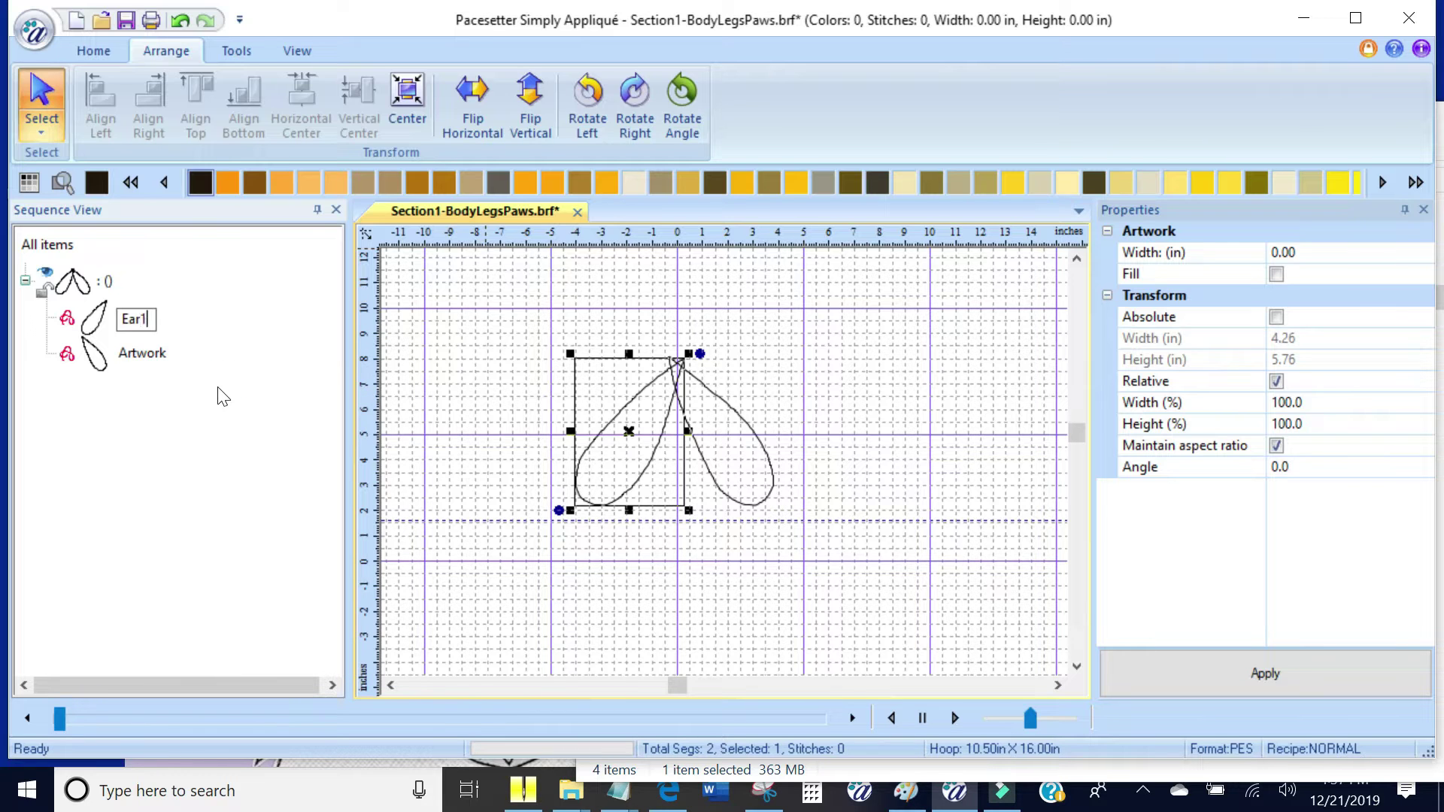
pyautogui.press('Return')
pyautogui.click(148, 355)
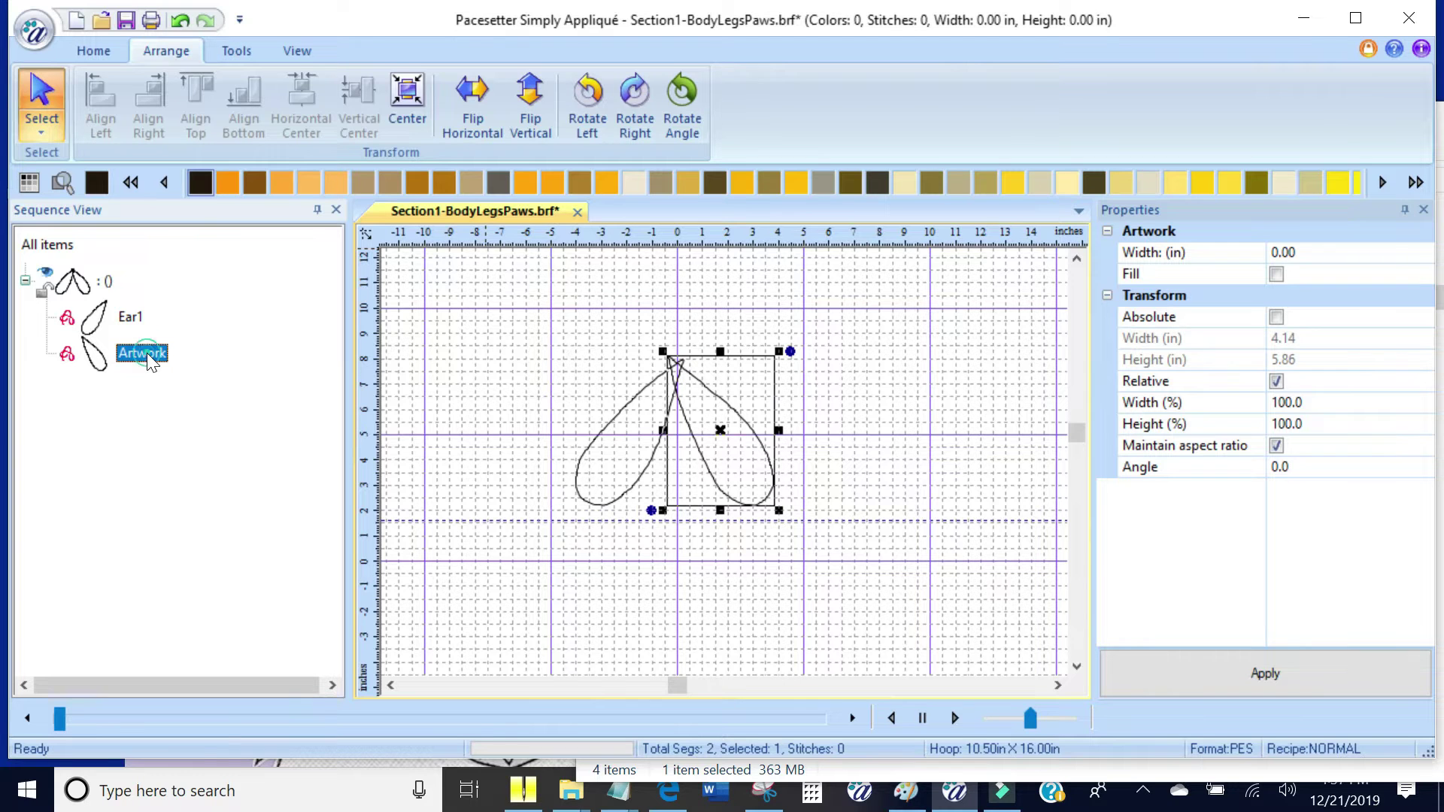
pyautogui.rightClick(149, 358)
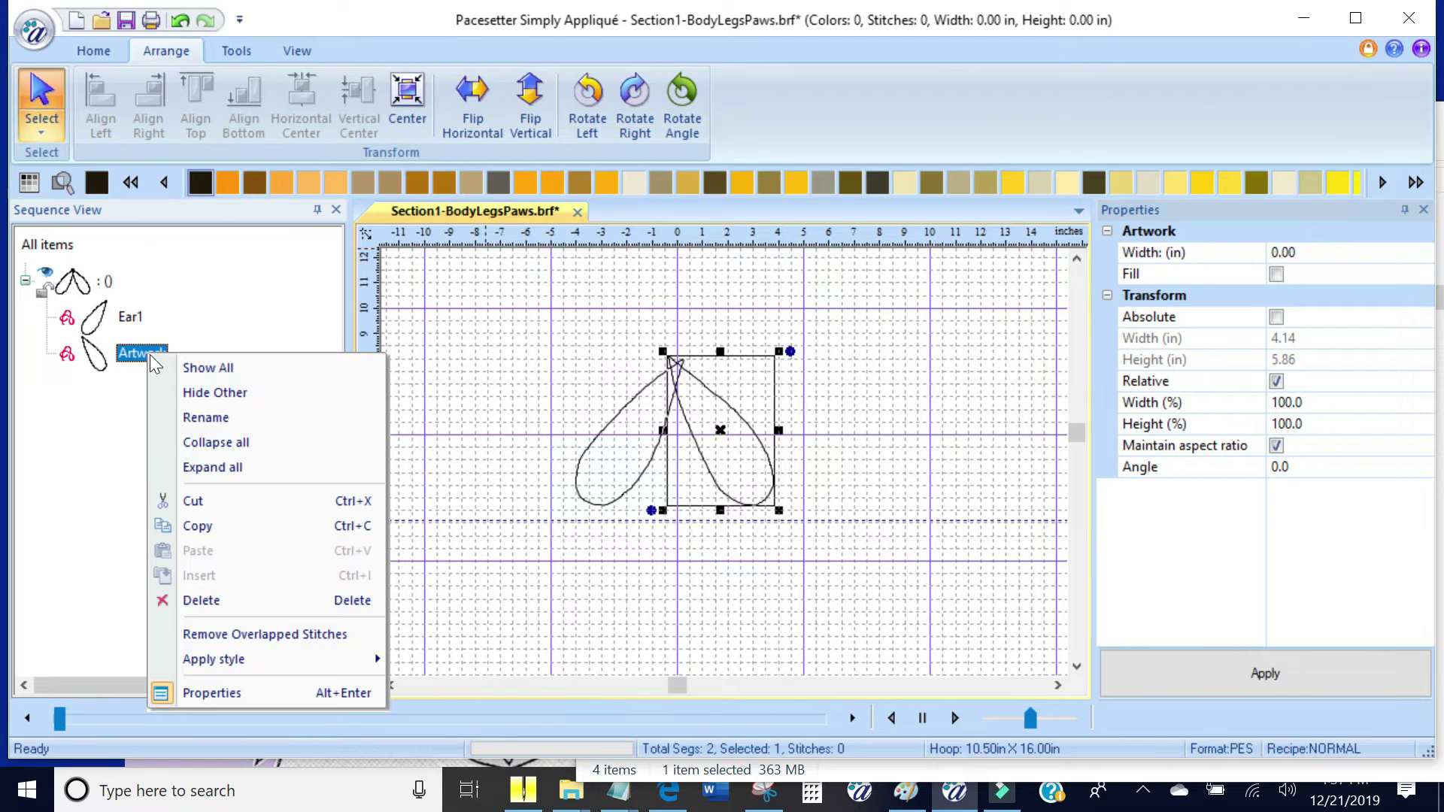
pyautogui.click(228, 419)
pyautogui.write('Ear2')
pyautogui.press('Return')
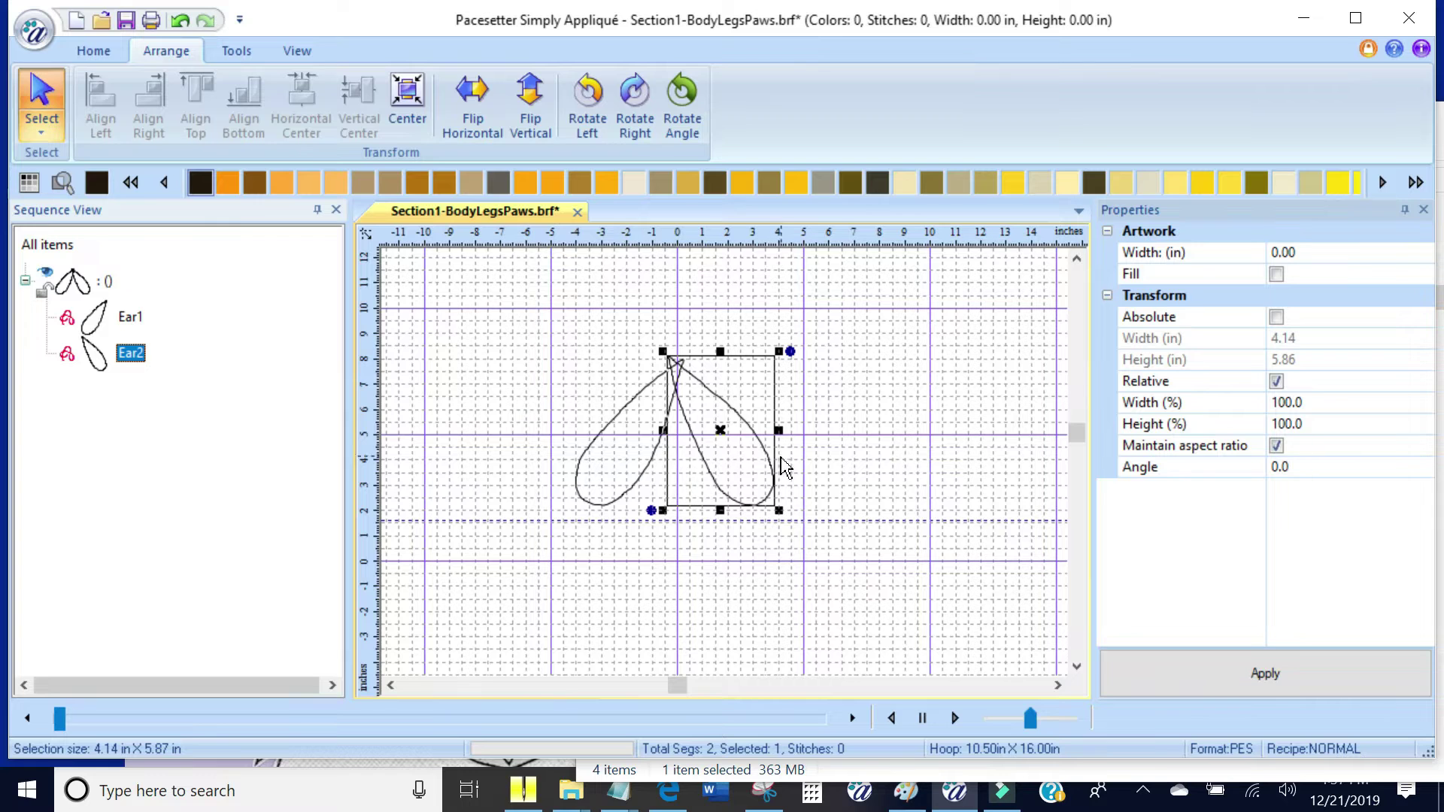
pyautogui.click(845, 480)
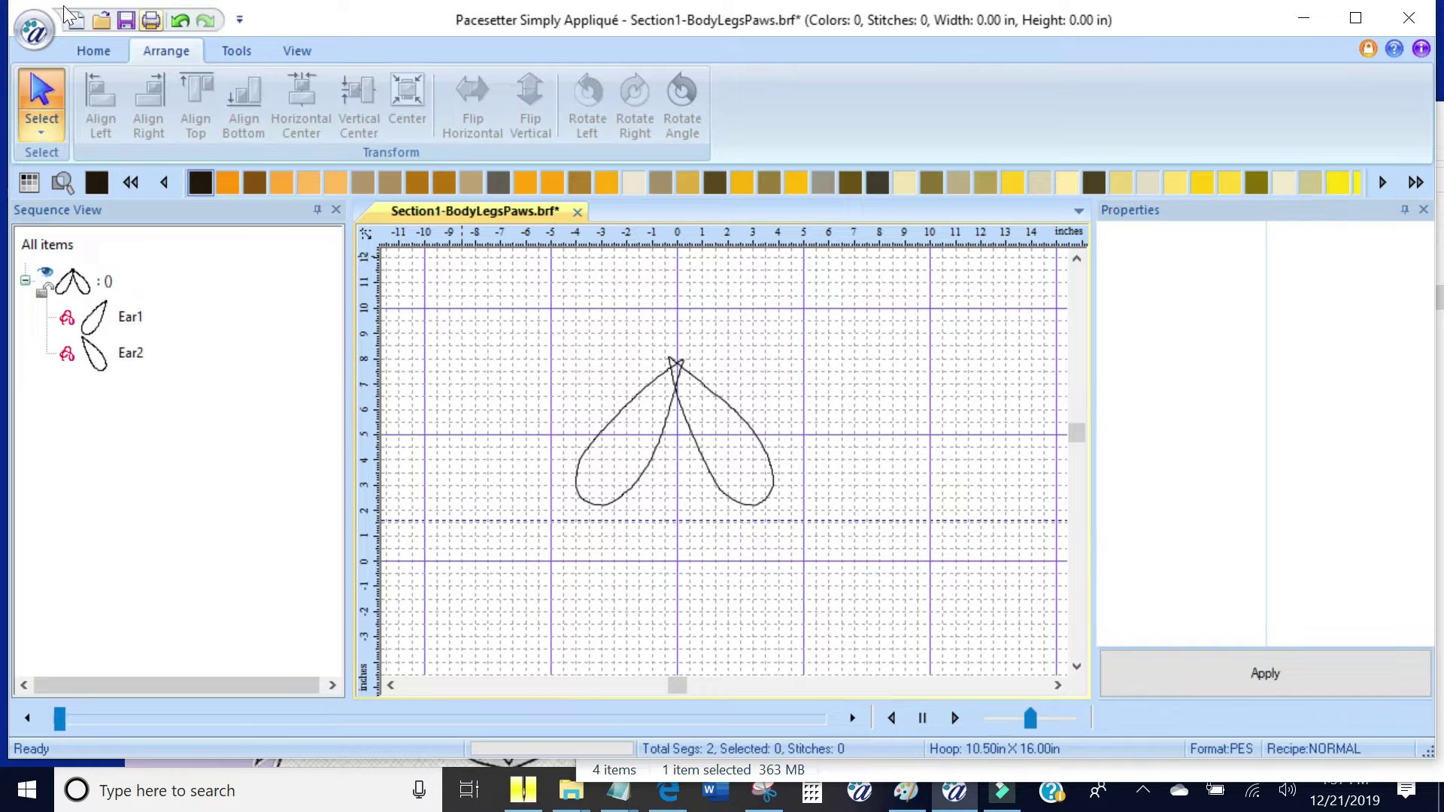
# Import the FCM file HeadScarfBirdC000096 and flip all its shapes horizontally
pyautogui.click(33, 32)
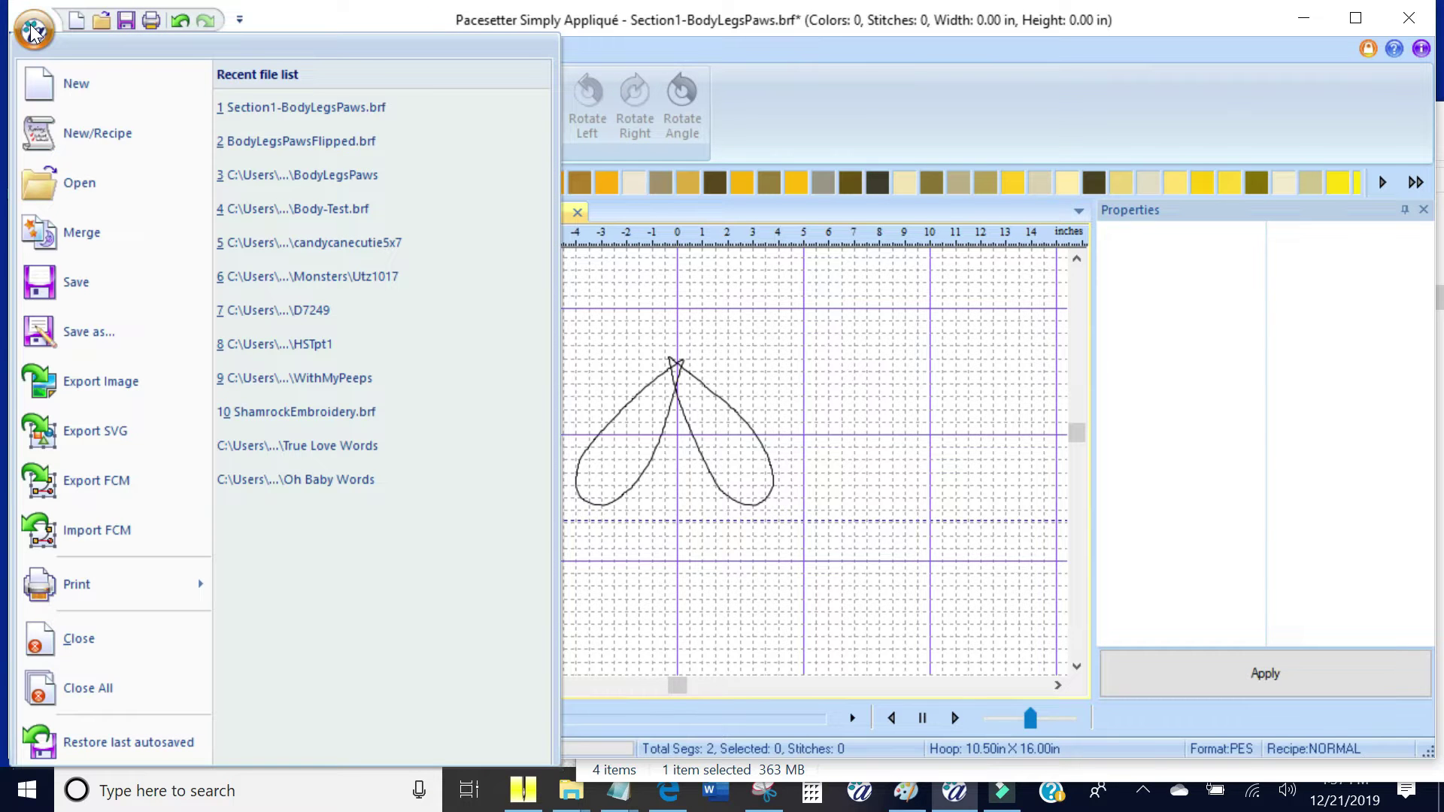
pyautogui.click(121, 528)
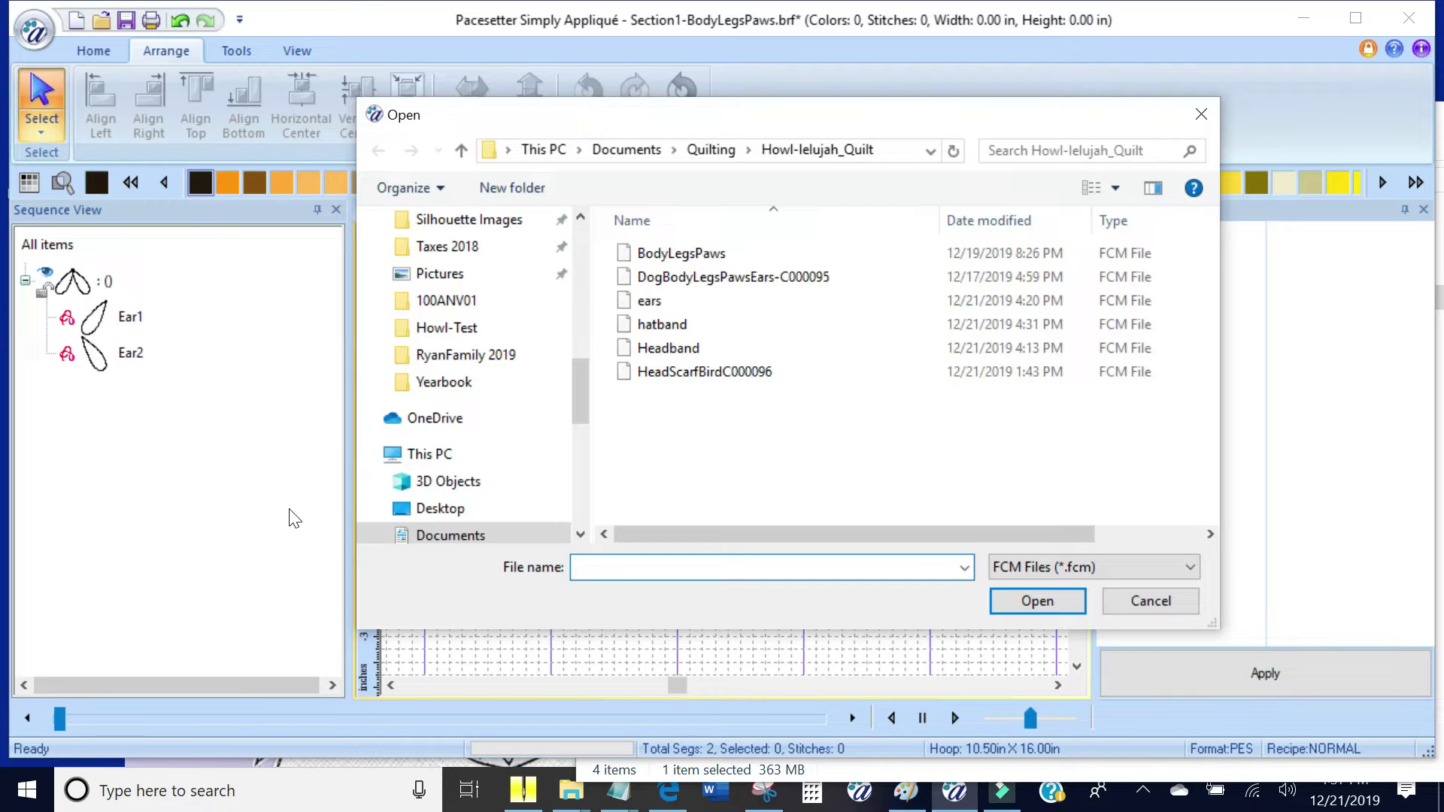
pyautogui.click(684, 370)
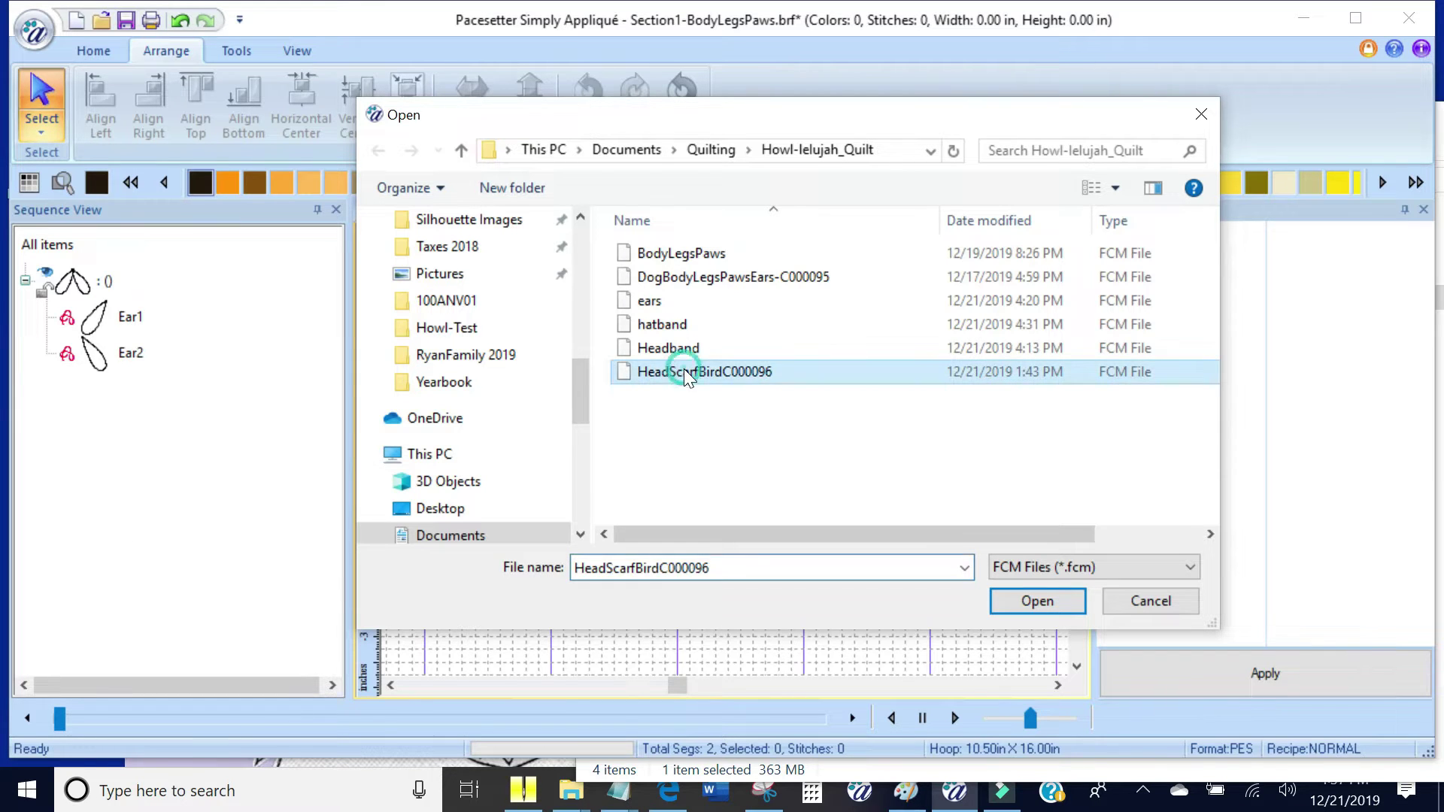
pyautogui.click(1033, 602)
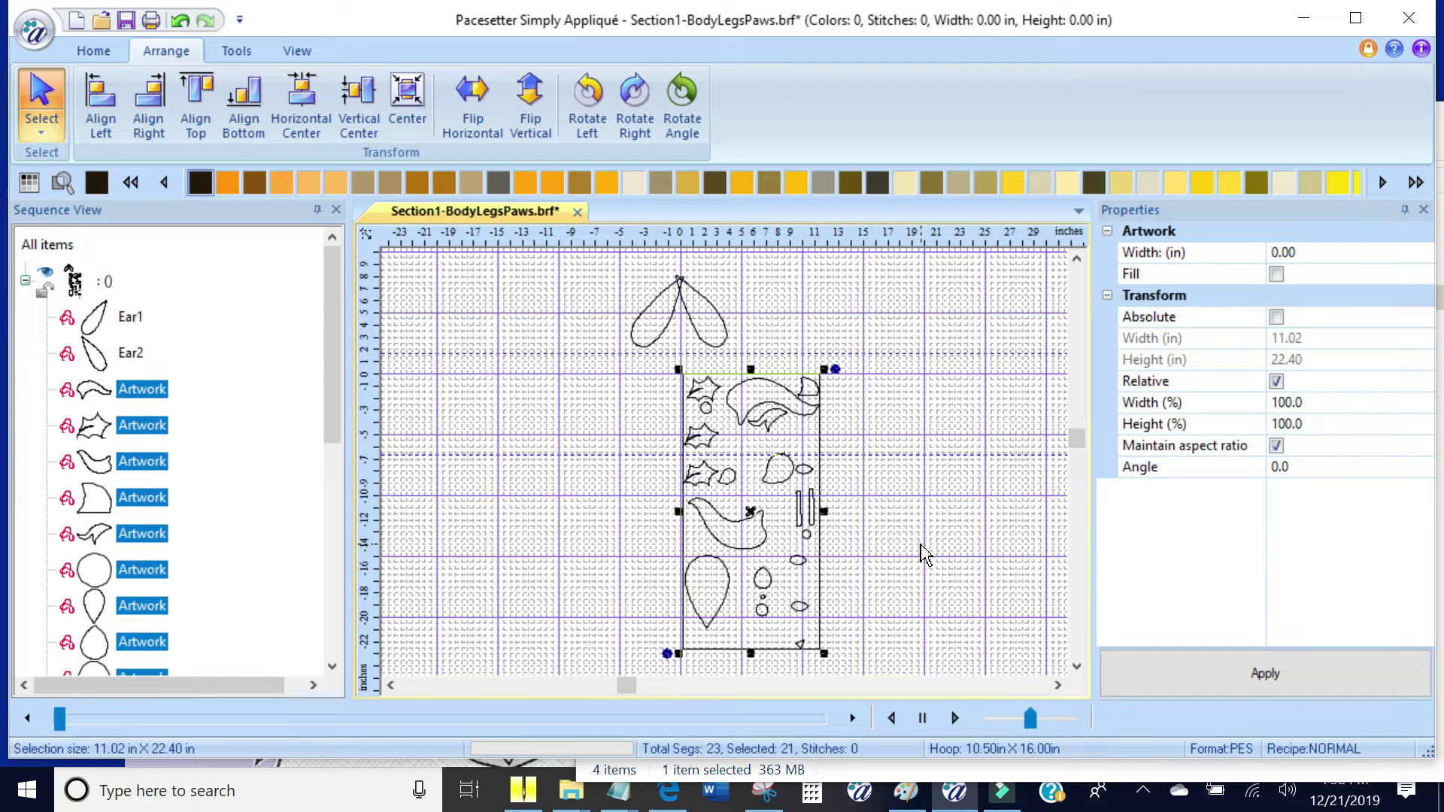
pyautogui.click(480, 97)
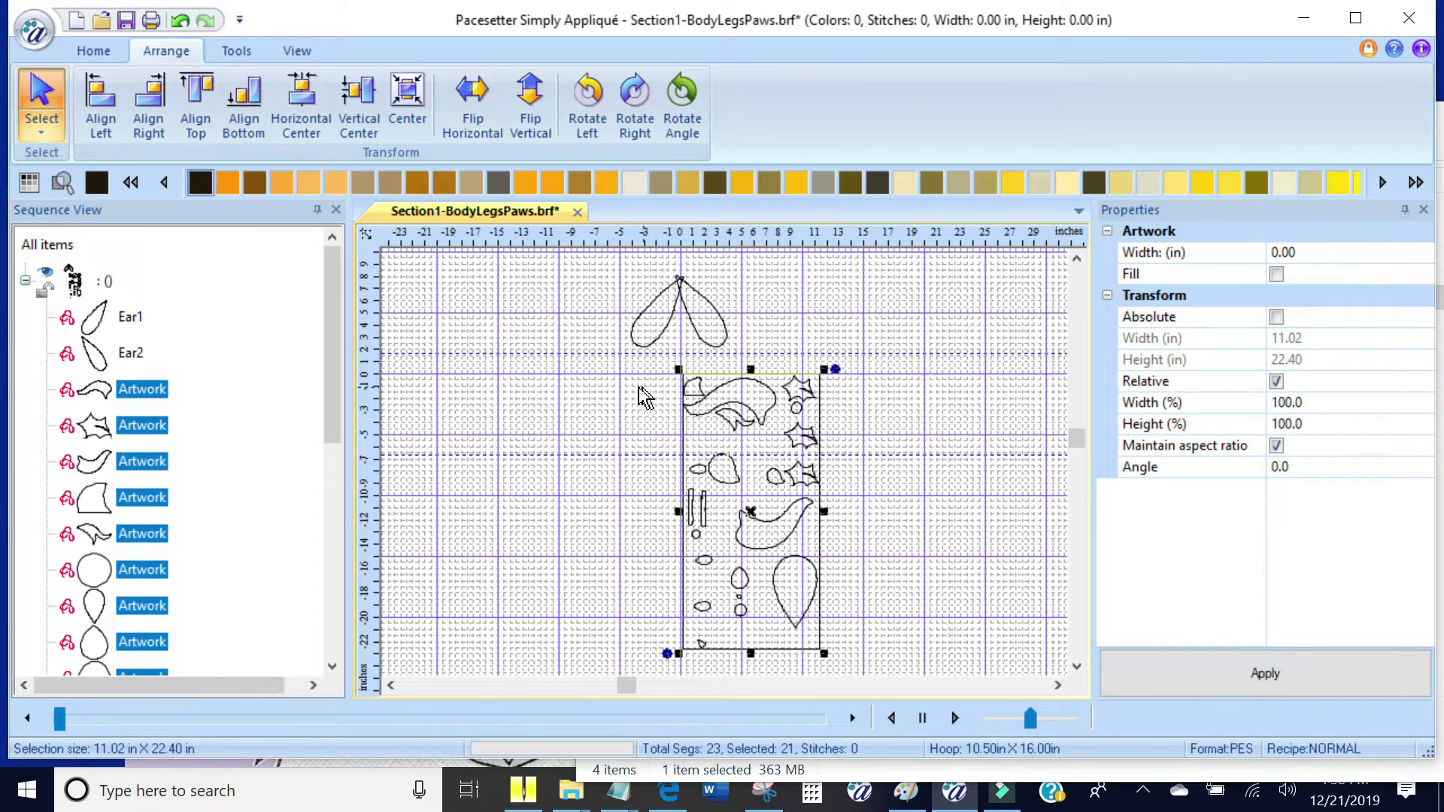
pyautogui.click(586, 414)
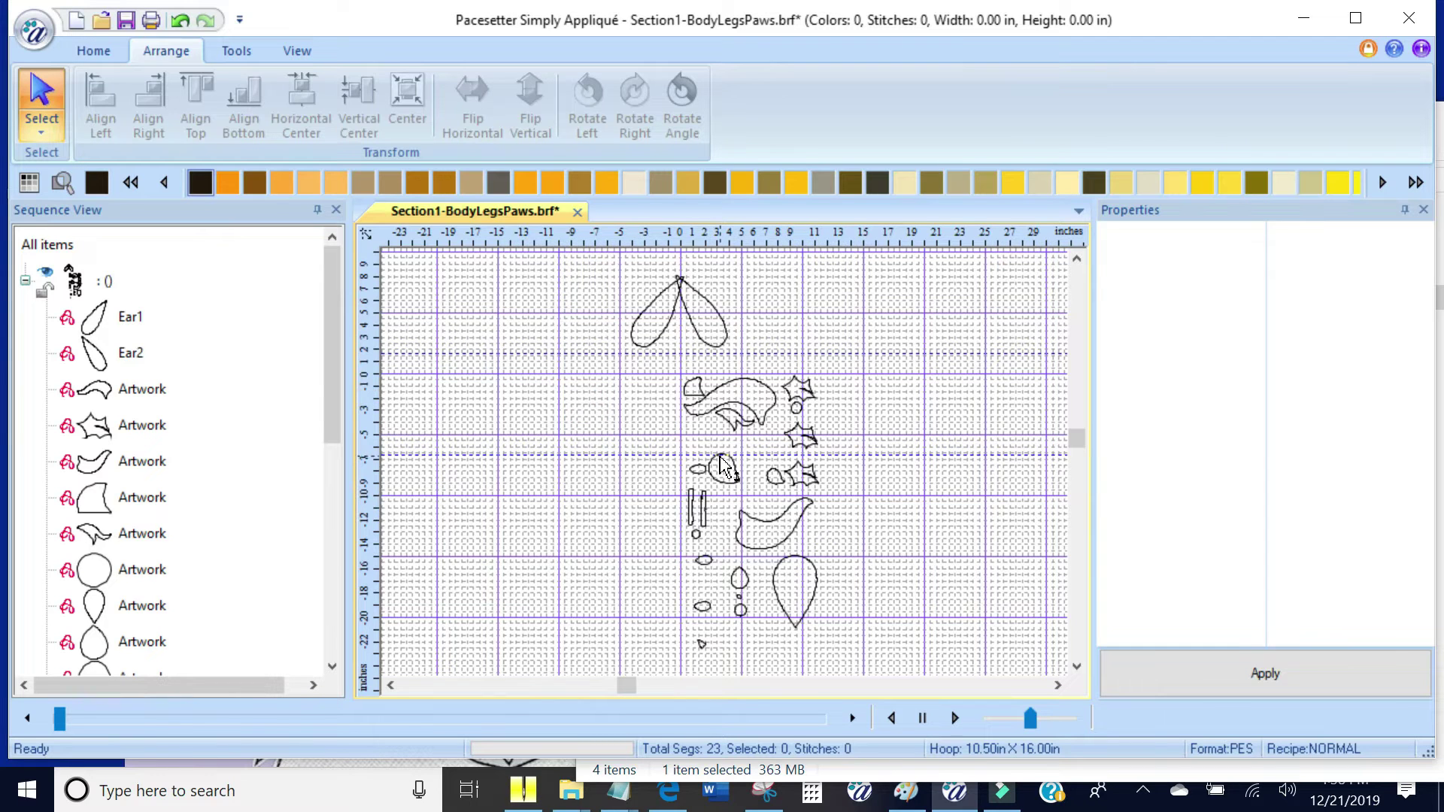
# Import the FCM file hatband, move its shapes above the other imported pieces and flip them horizontally
pyautogui.click(32, 30)
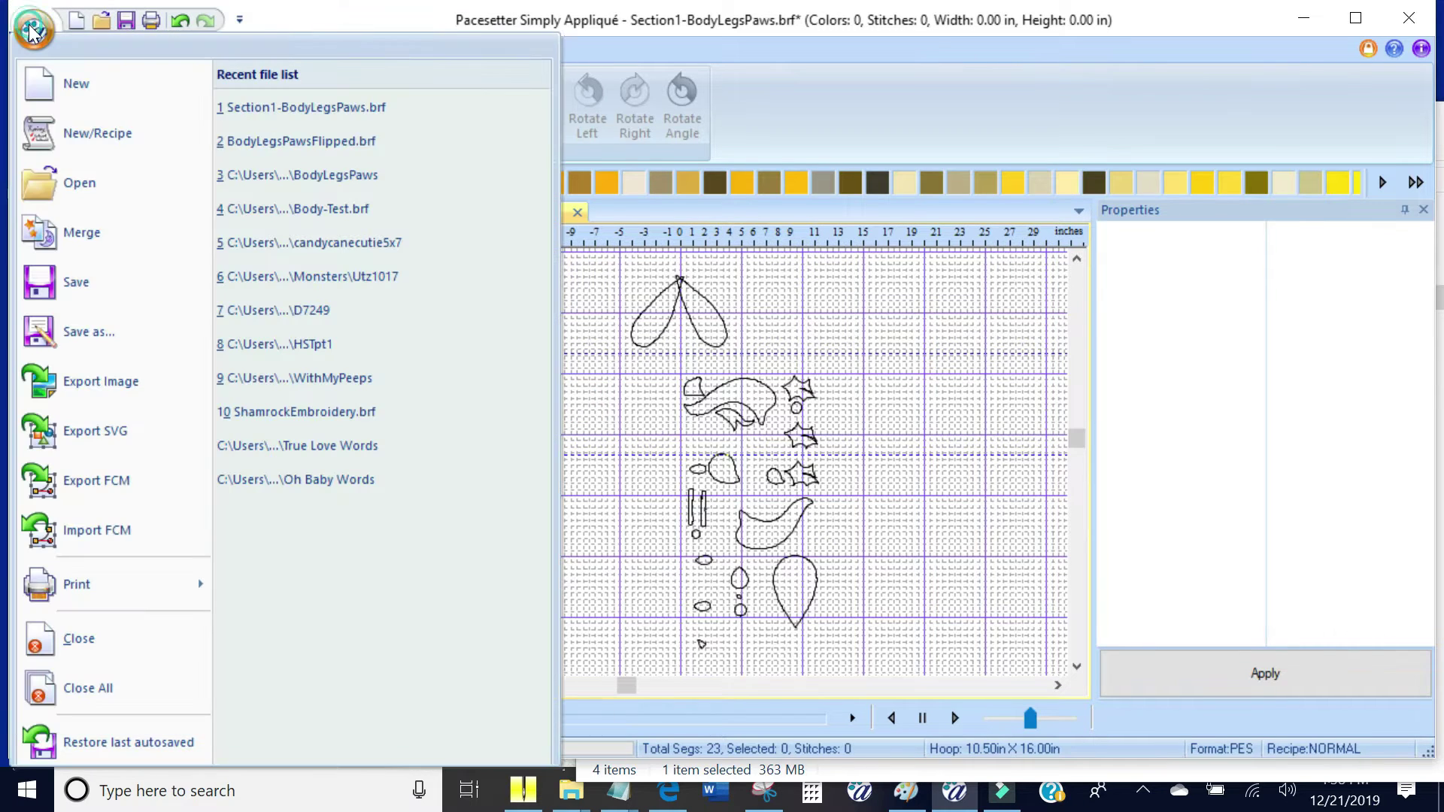
pyautogui.click(98, 529)
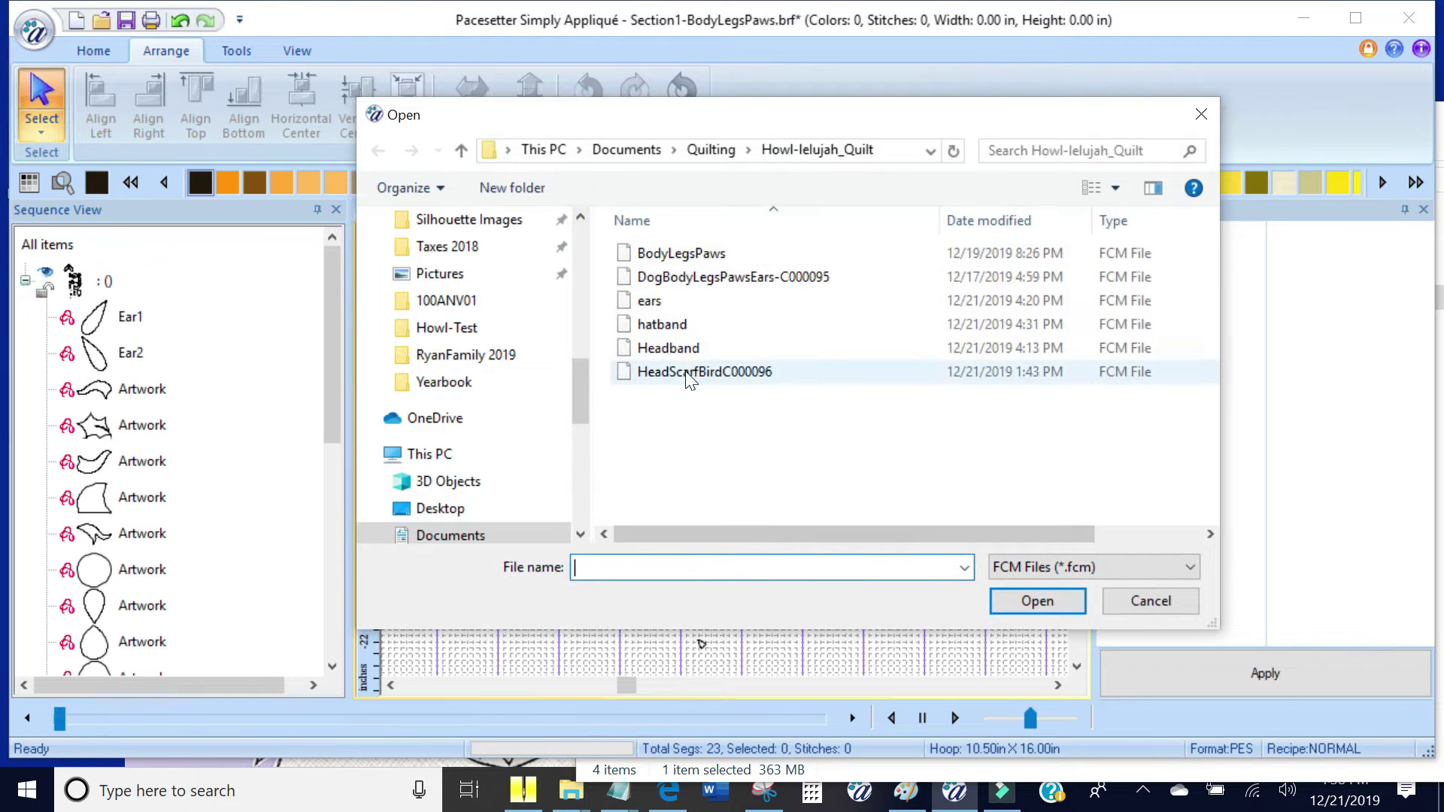
pyautogui.click(690, 351)
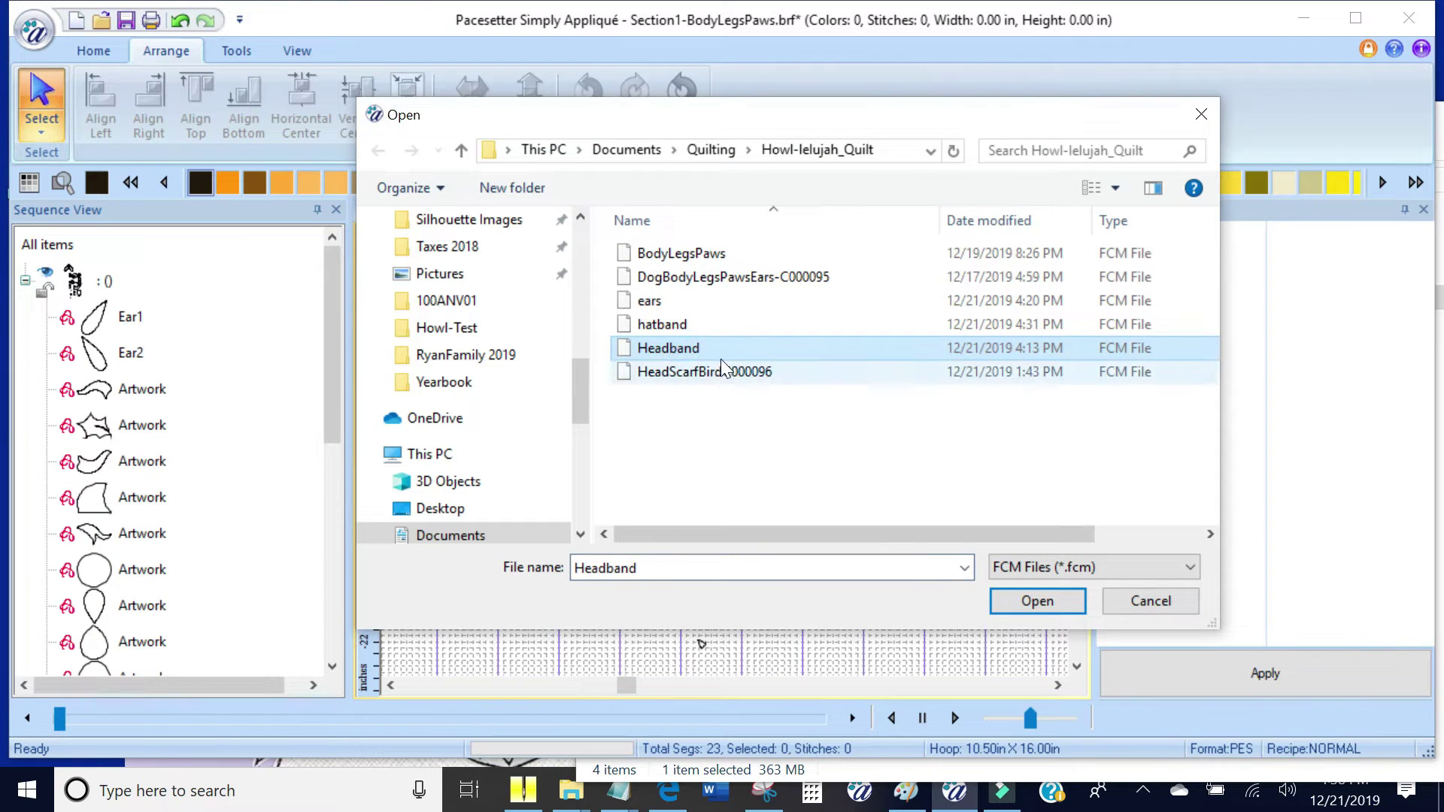
pyautogui.click(710, 329)
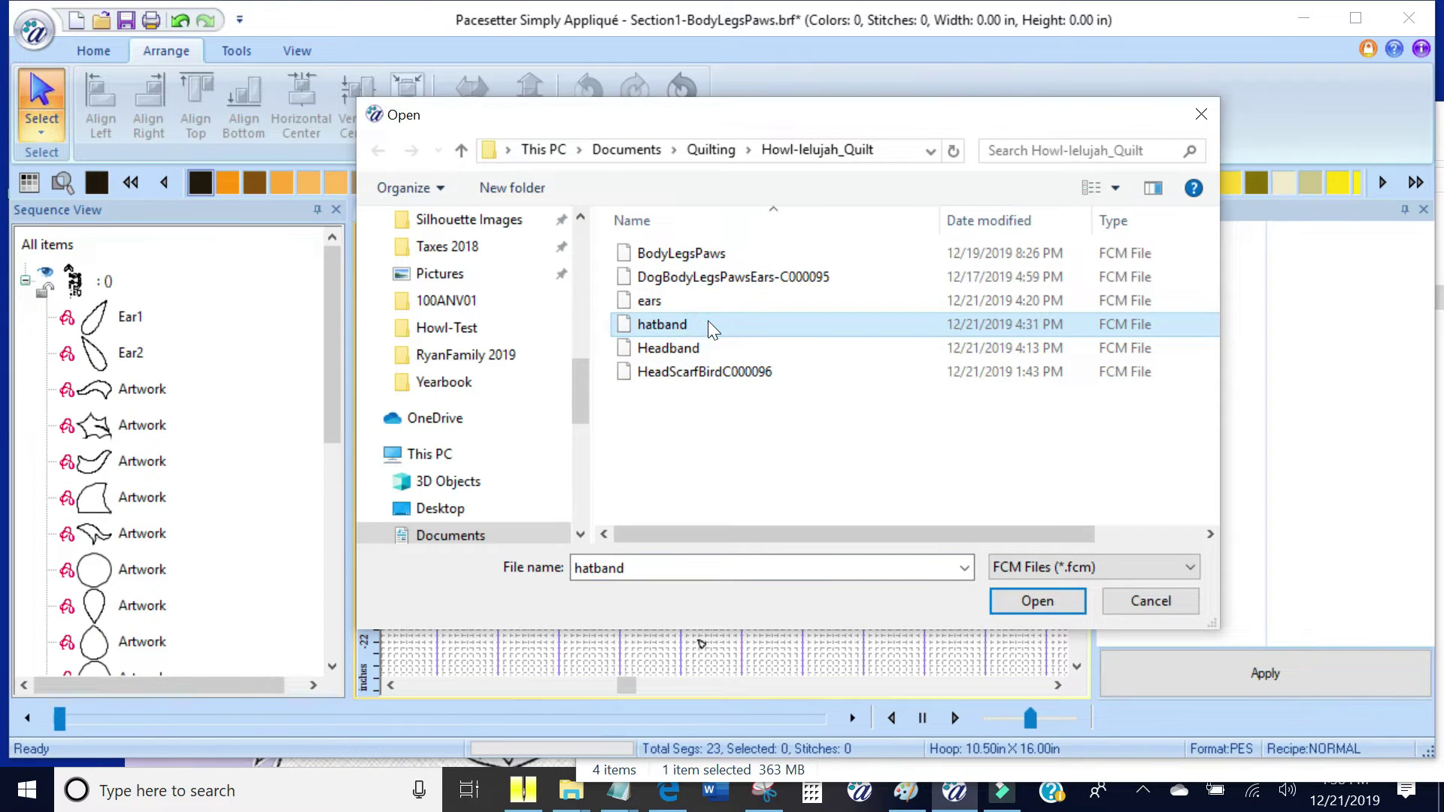
pyautogui.click(1036, 601)
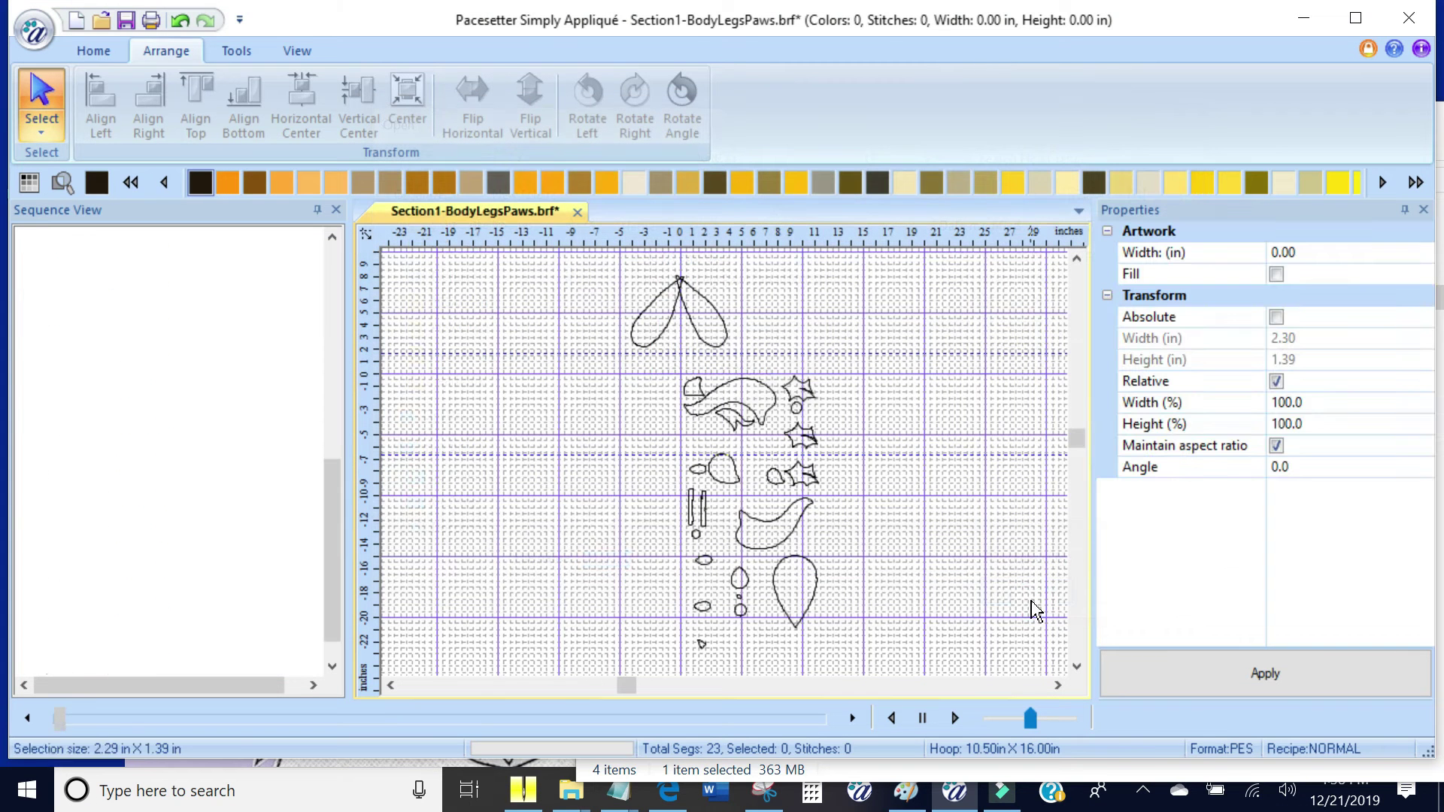
pyautogui.moveTo(793, 388); pyautogui.dragTo(775, 347)
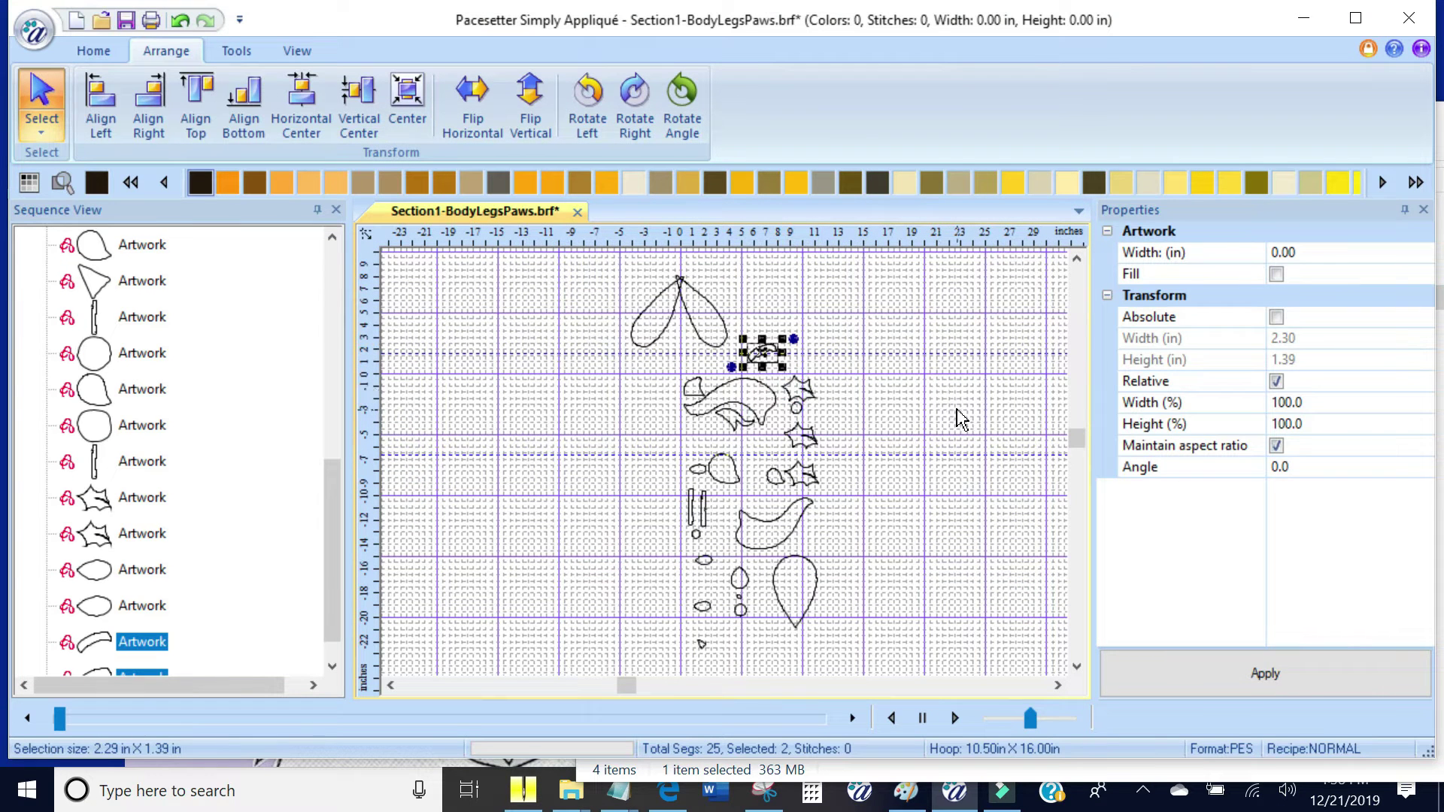
pyautogui.click(477, 98)
pyautogui.click(936, 398)
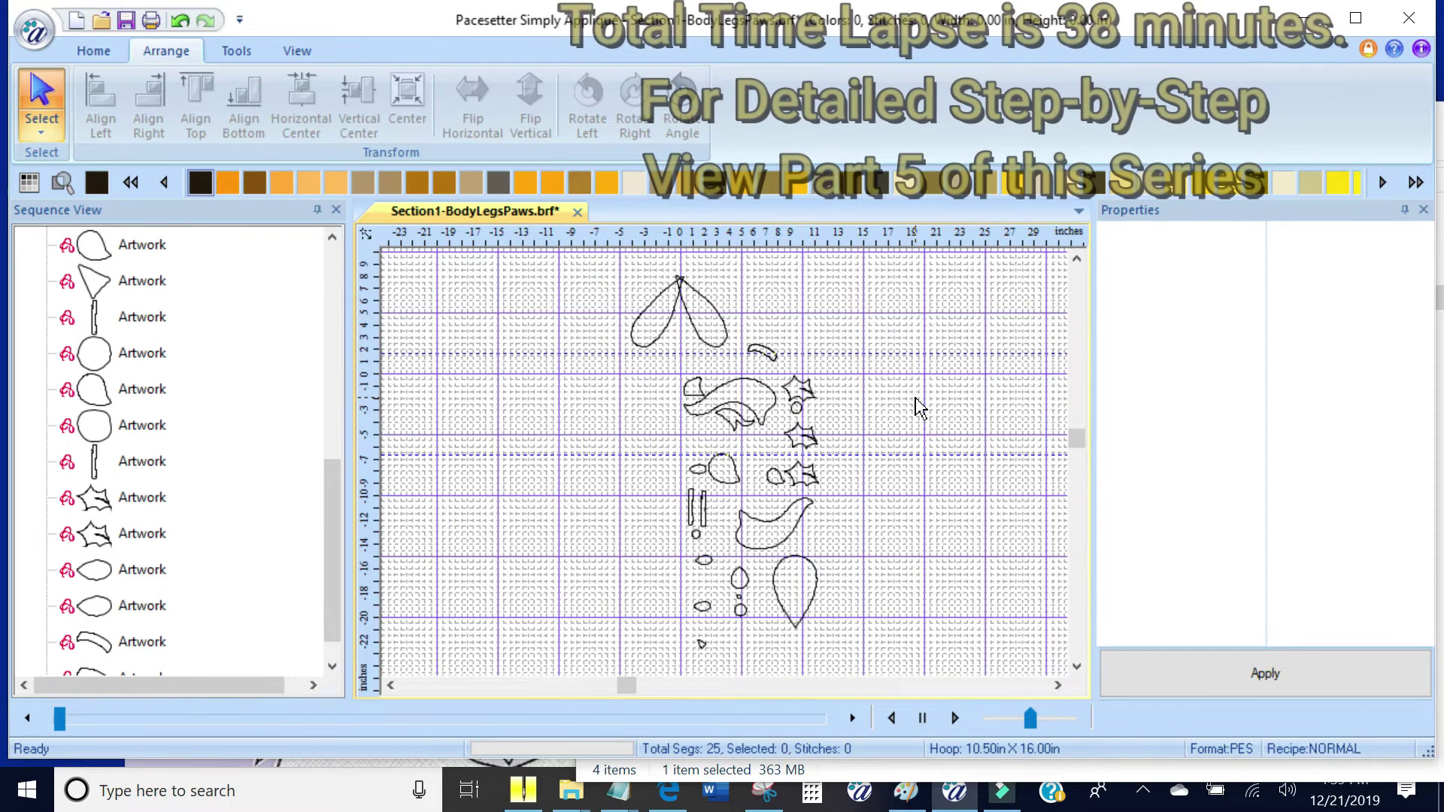
# Move the two large scarf tails to the left of the ears, rotating the arched one so both narrow ends meet the ear tips
pyautogui.scroll(1, 915, 398)
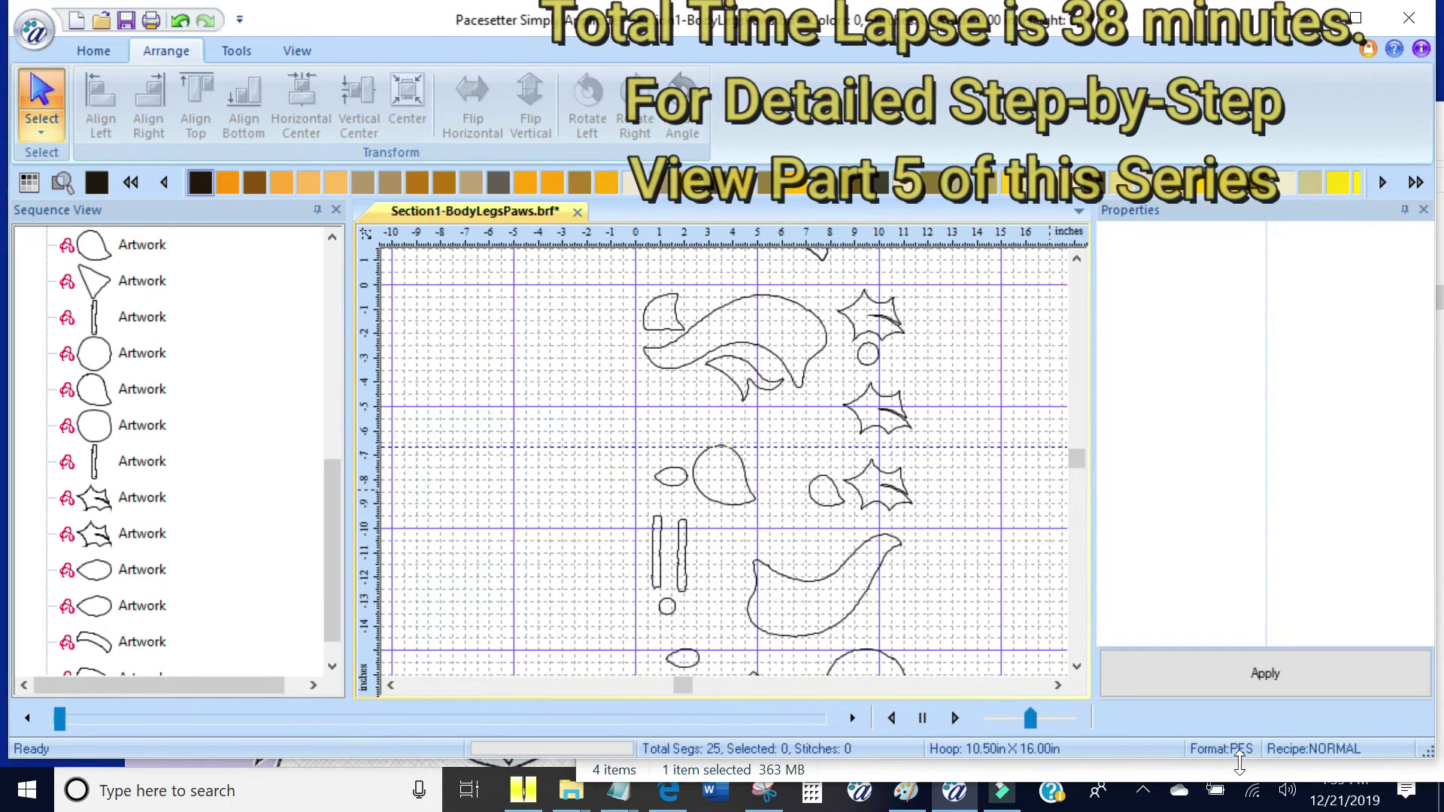
pyautogui.click(1074, 259)
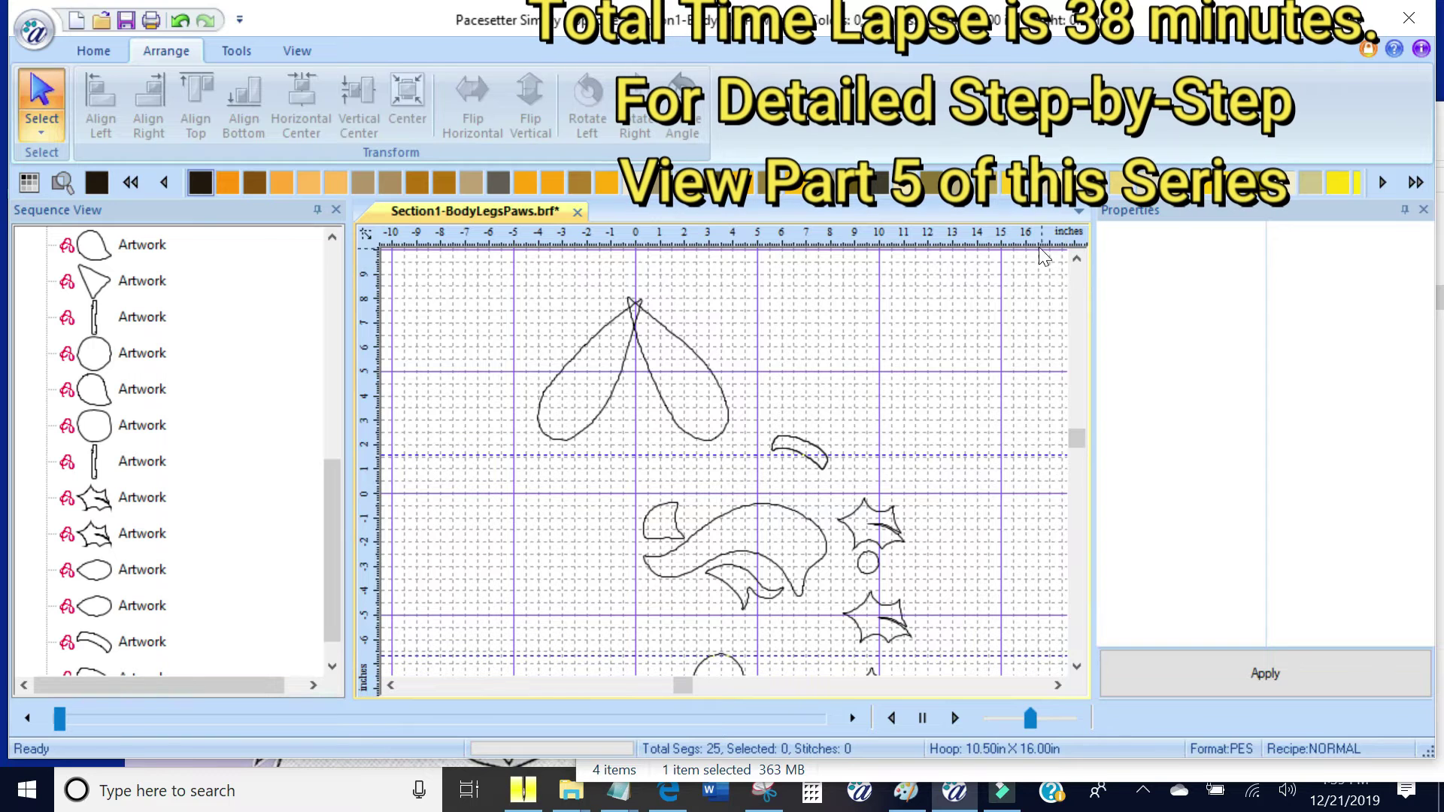
pyautogui.scroll(-1, 949, 373)
pyautogui.moveTo(775, 647); pyautogui.dragTo(632, 412)
pyautogui.moveTo(667, 365); pyautogui.dragTo(688, 392)
pyautogui.click(743, 484)
pyautogui.moveTo(666, 530); pyautogui.dragTo(702, 489)
pyautogui.moveTo(738, 495); pyautogui.dragTo(636, 406)
pyautogui.moveTo(683, 401); pyautogui.dragTo(678, 379)
pyautogui.moveTo(615, 438); pyautogui.dragTo(636, 429)
pyautogui.scroll(1, 636, 429)
pyautogui.moveTo(455, 416); pyautogui.dragTo(451, 410)
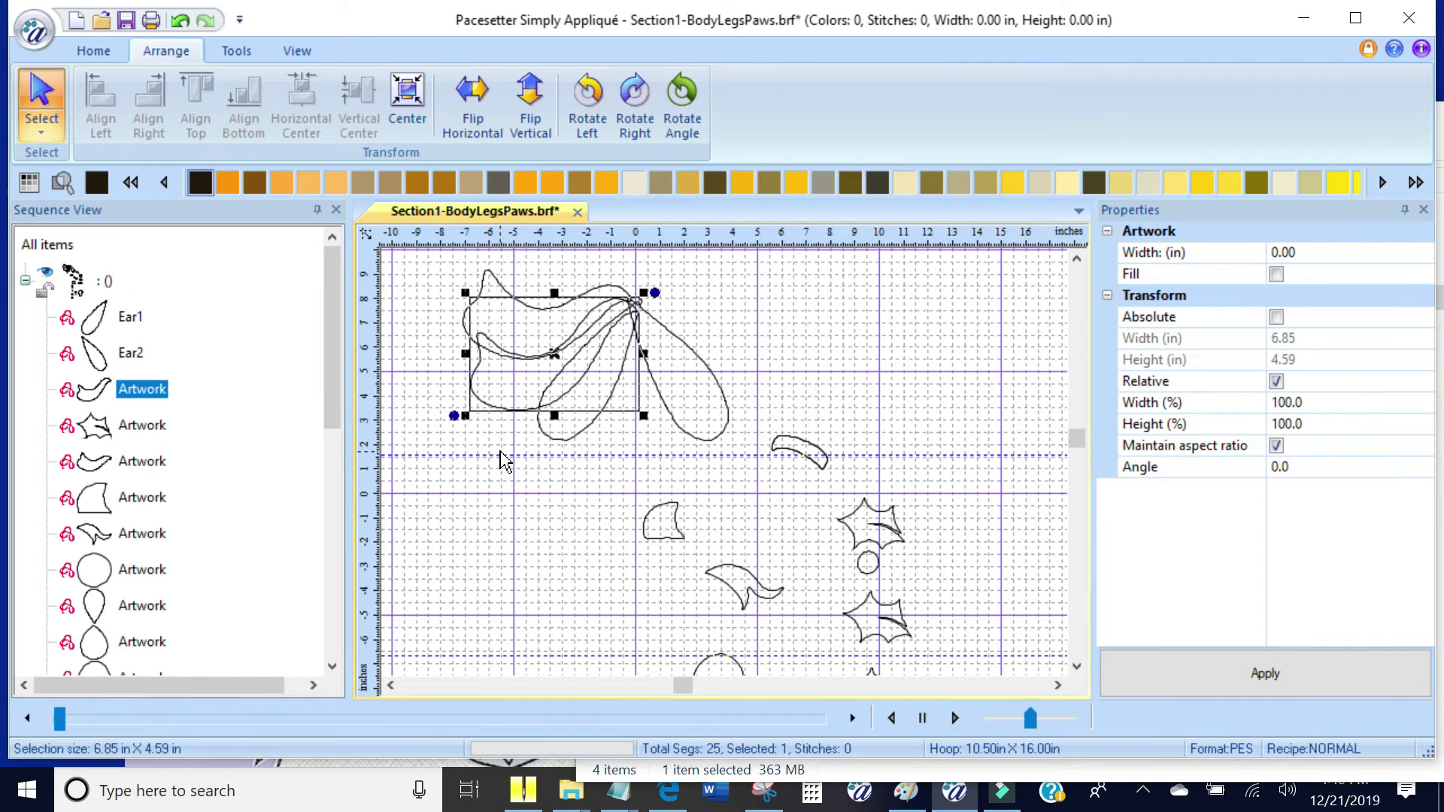
# Move the large teardrop head shape from the lowest imported pieces up beside the ears
pyautogui.scroll(-1, 744, 514)
pyautogui.scroll(-1, 745, 514)
pyautogui.click(793, 568)
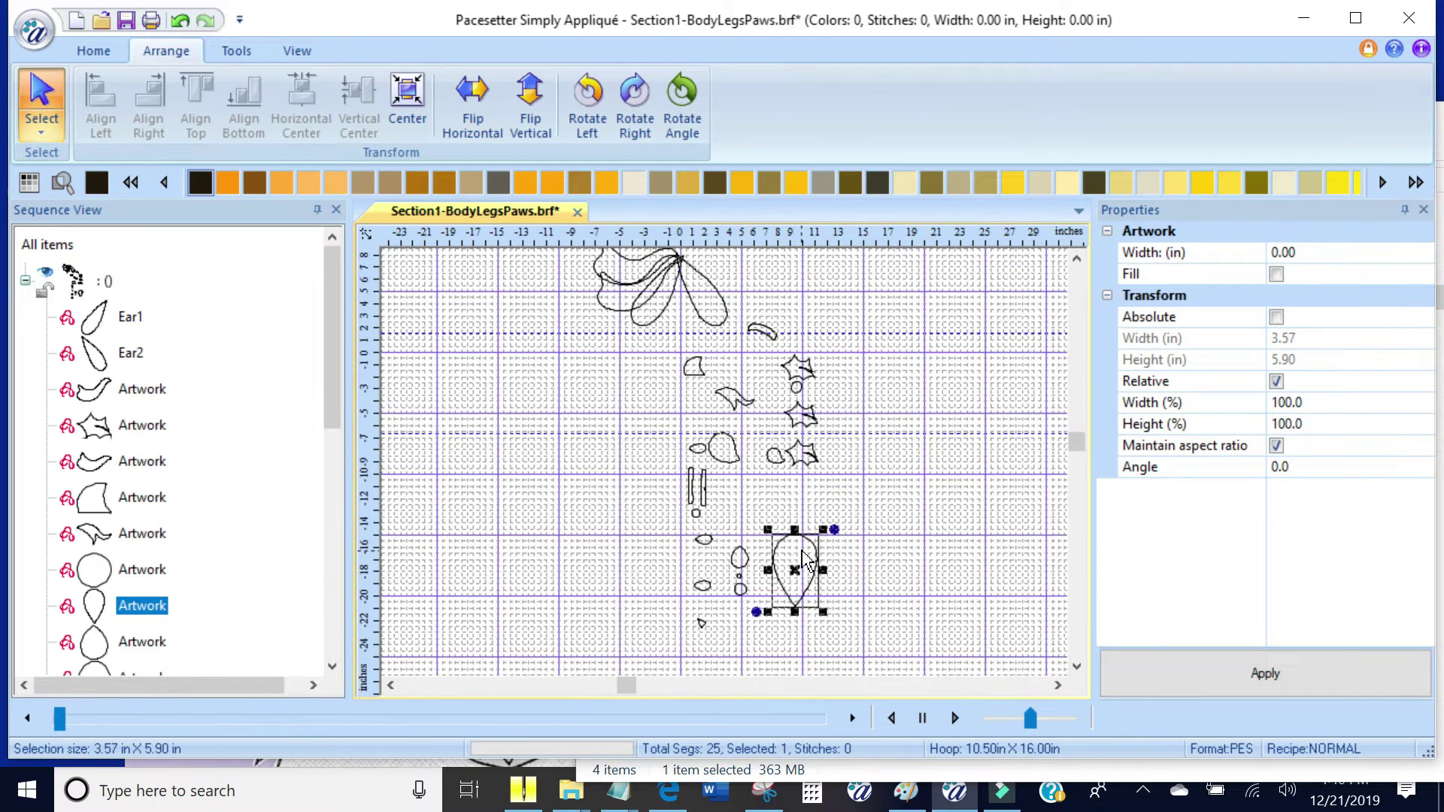
pyautogui.moveTo(793, 569); pyautogui.dragTo(729, 287)
pyautogui.scroll(1, 729, 287)
# Move the remaining loose imported pieces up and to the right, clear of the ears and head
pyautogui.click(1077, 667)
pyautogui.scroll(-1, 620, 649)
pyautogui.moveTo(607, 567); pyautogui.dragTo(836, 255)
pyautogui.click(1079, 260)
pyautogui.click(1079, 260)
pyautogui.moveTo(750, 575); pyautogui.dragTo(855, 415)
# Position the head shape above the ears with its point at their crossing tips
pyautogui.moveTo(729, 335); pyautogui.dragTo(683, 277)
pyautogui.click(698, 296)
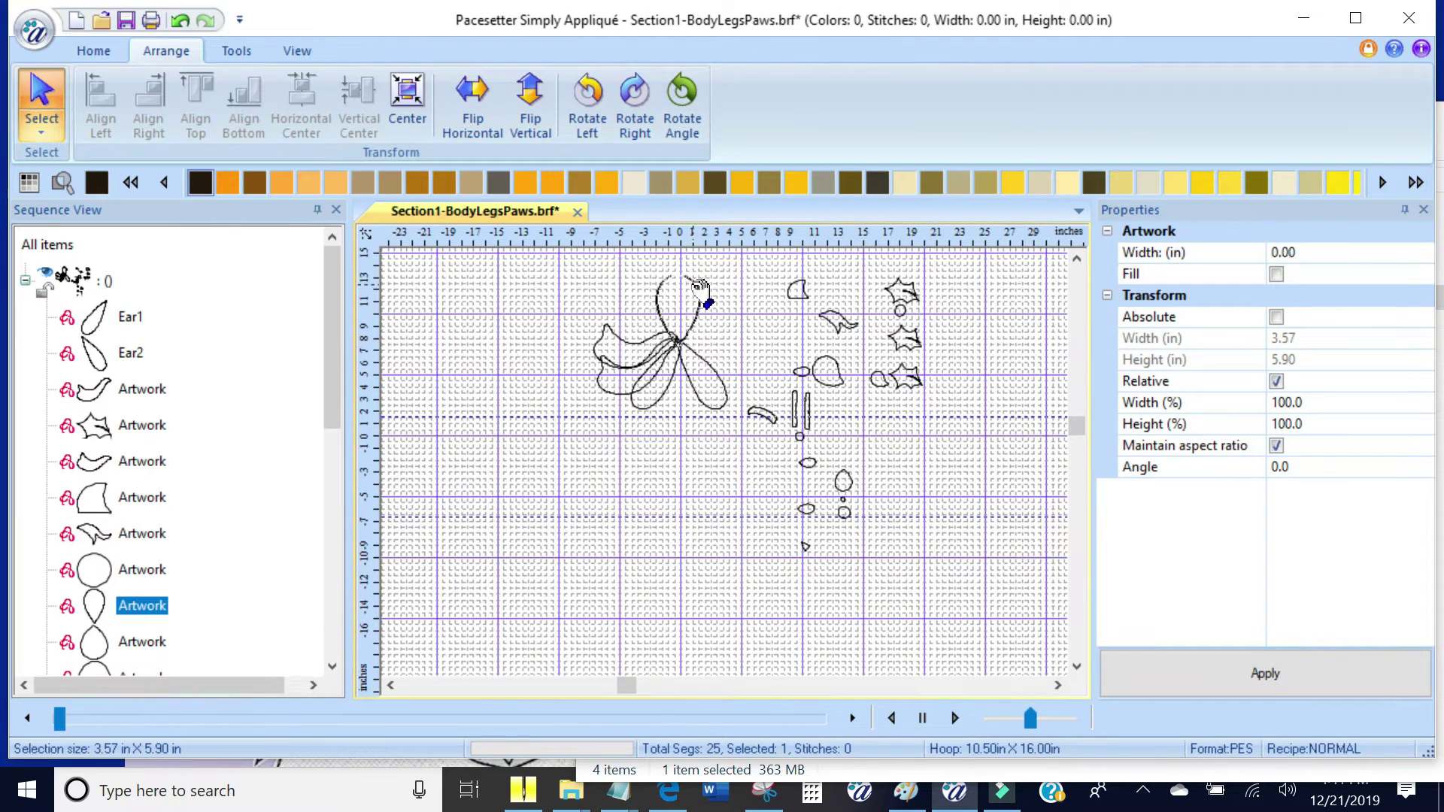
pyautogui.click(1041, 290)
# Place the scarf knot over the ears' crossing, rotated a quarter turn counter-clockwise, and lower the head so its point sits just below the knot
pyautogui.scroll(1, 1042, 289)
pyautogui.click(1078, 259)
pyautogui.click(871, 325)
pyautogui.moveTo(869, 335); pyautogui.dragTo(656, 412)
pyautogui.click(732, 409)
pyautogui.scroll(1, 732, 409)
pyautogui.click(649, 430)
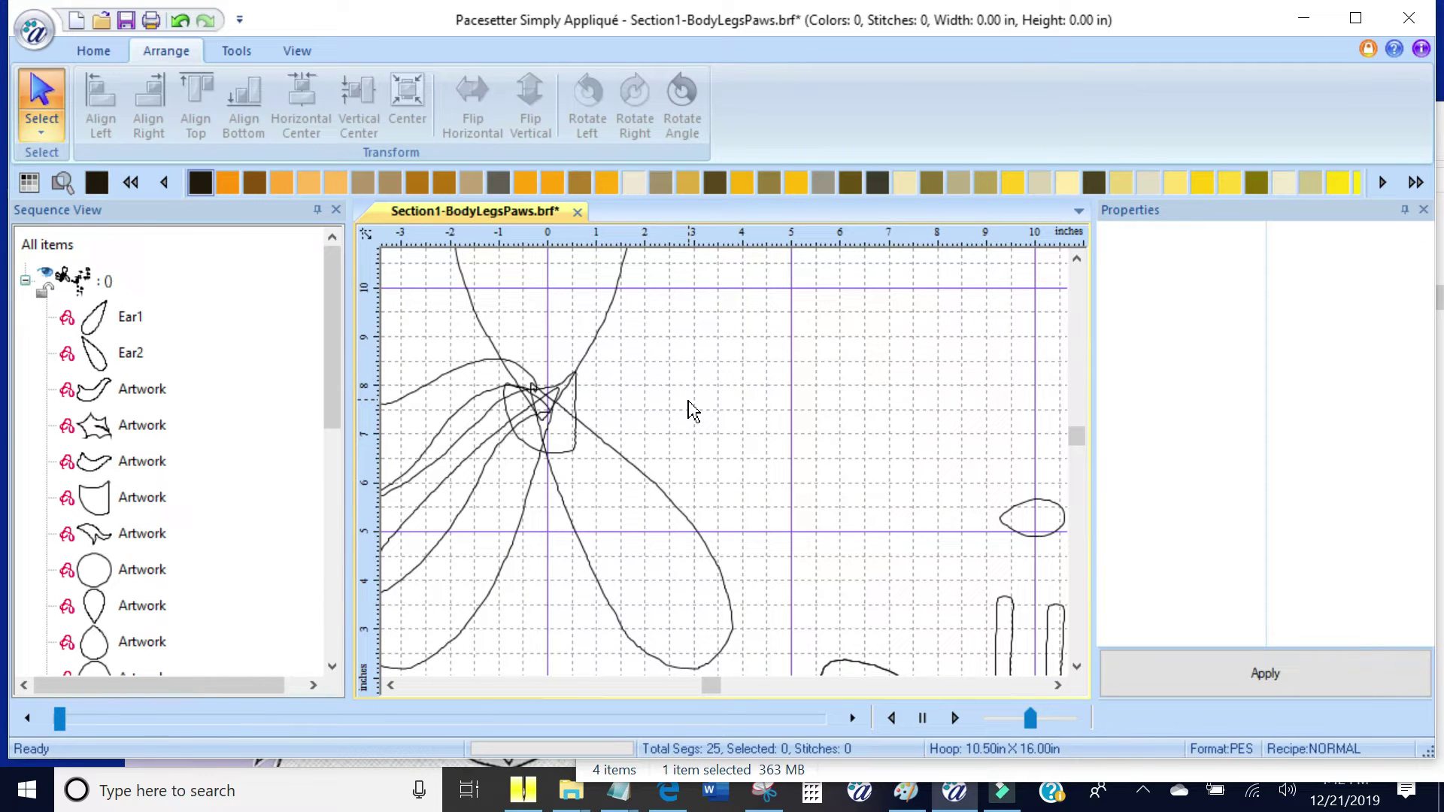
pyautogui.moveTo(614, 302); pyautogui.dragTo(623, 363)
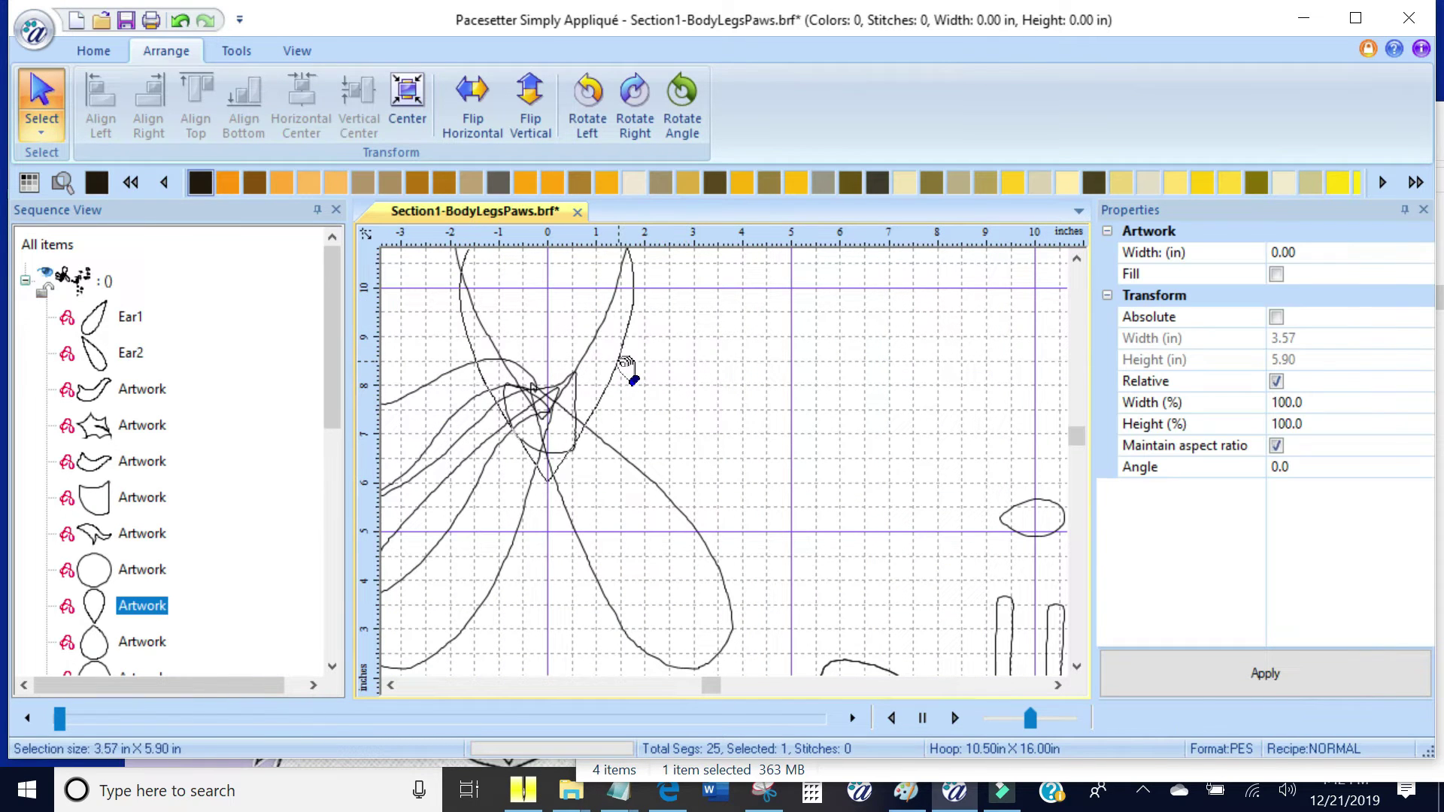
pyautogui.click(725, 348)
# Move the group of six small pieces below the ears up and right, closer to the other loose pieces
pyautogui.scroll(-1, 725, 347)
pyautogui.click(1057, 685)
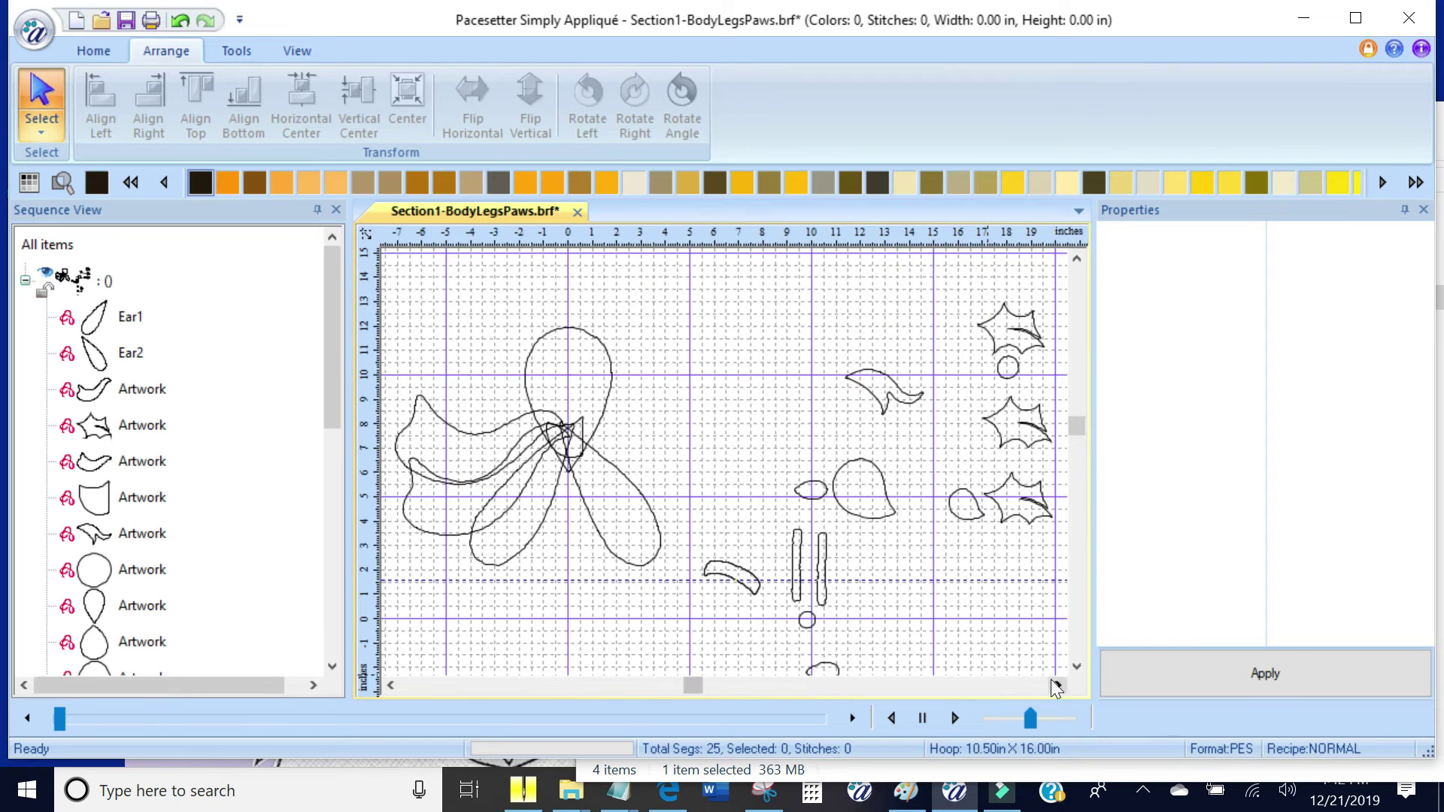
pyautogui.click(1076, 668)
pyautogui.moveTo(778, 641); pyautogui.dragTo(1021, 421)
pyautogui.moveTo(910, 502); pyautogui.dragTo(951, 375)
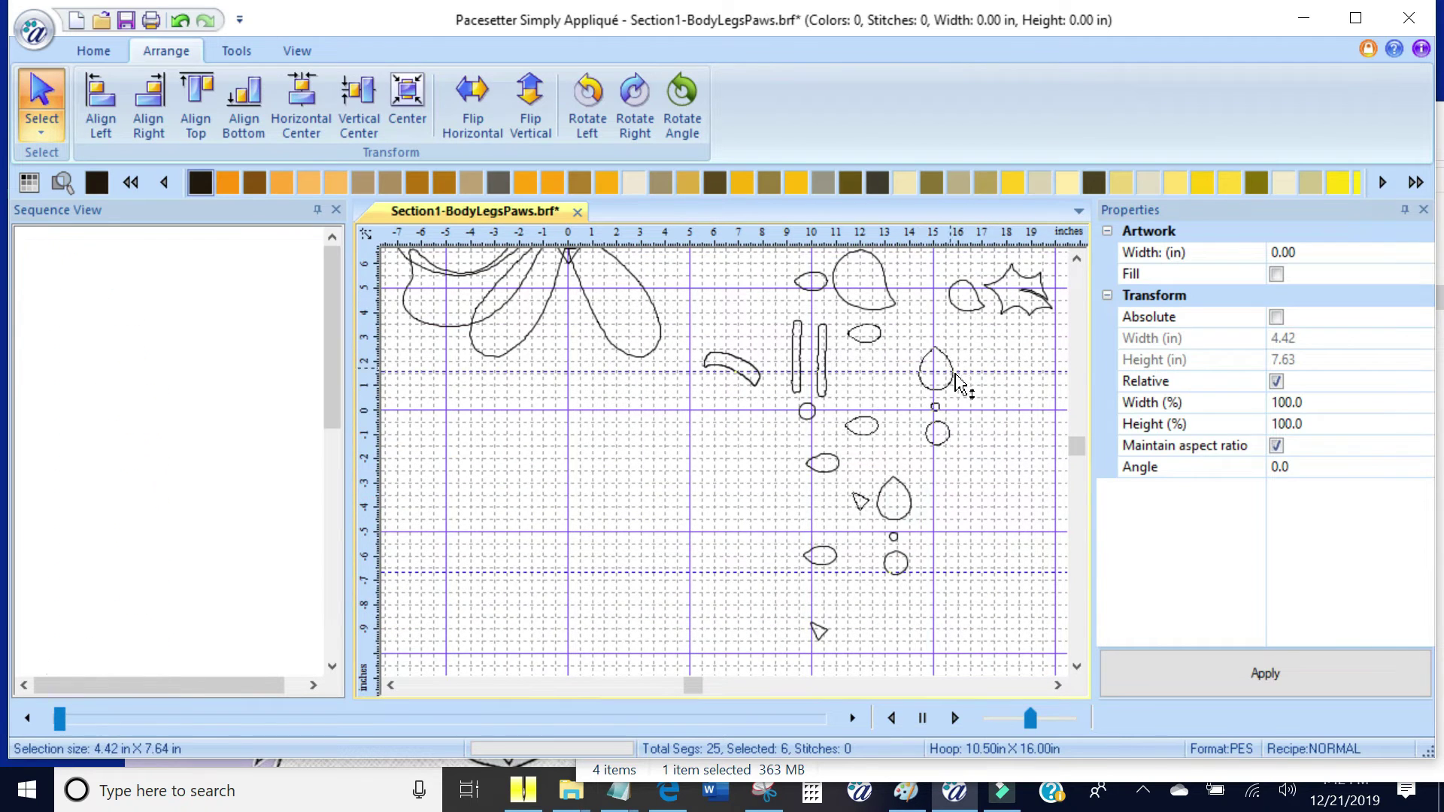
pyautogui.click(1077, 258)
# Place the small teardrop inside the upper part of the head and center the small circle on the head's top edge
pyautogui.click(944, 564)
pyautogui.moveTo(945, 564); pyautogui.dragTo(932, 554)
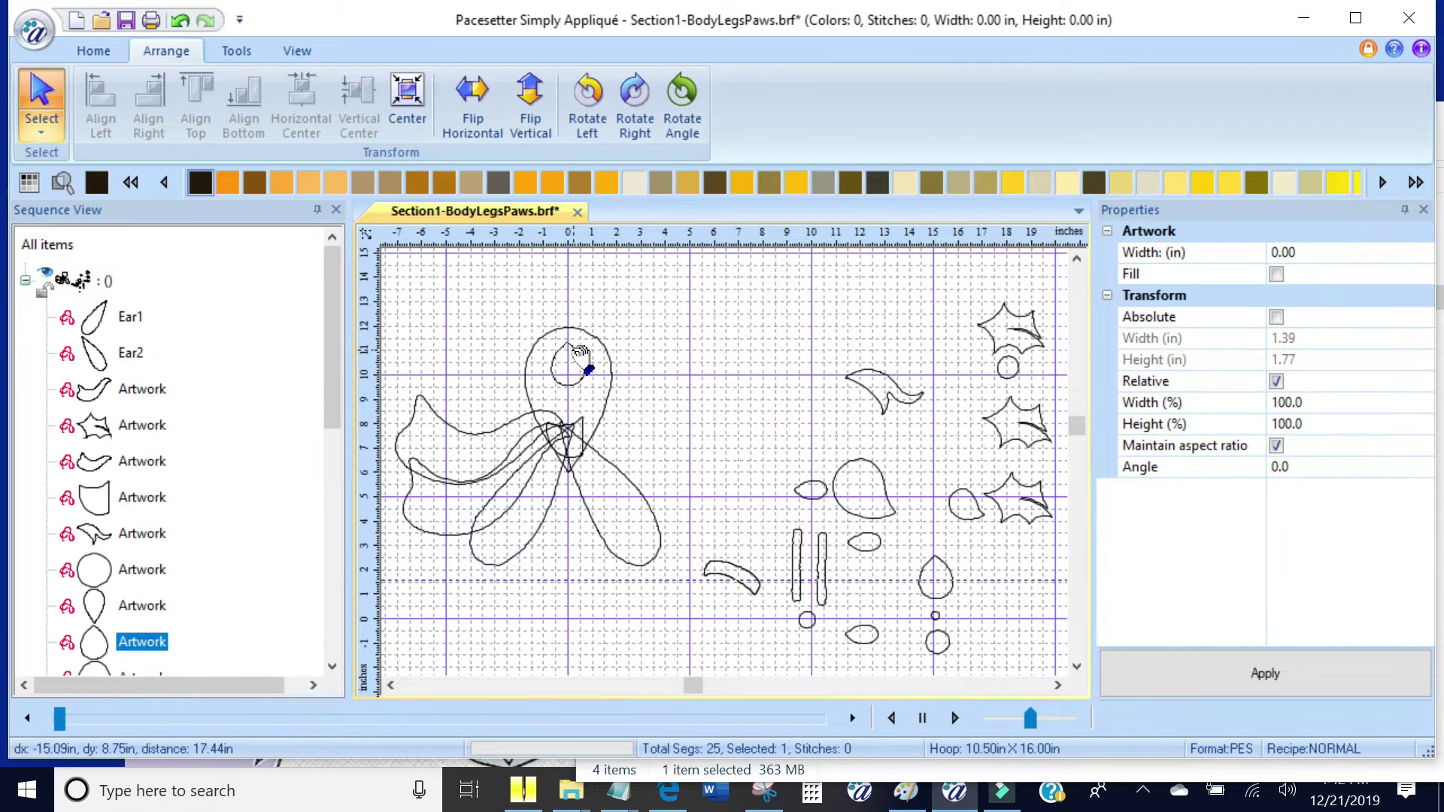
pyautogui.moveTo(580, 353); pyautogui.dragTo(580, 355)
pyautogui.moveTo(937, 642); pyautogui.dragTo(583, 325)
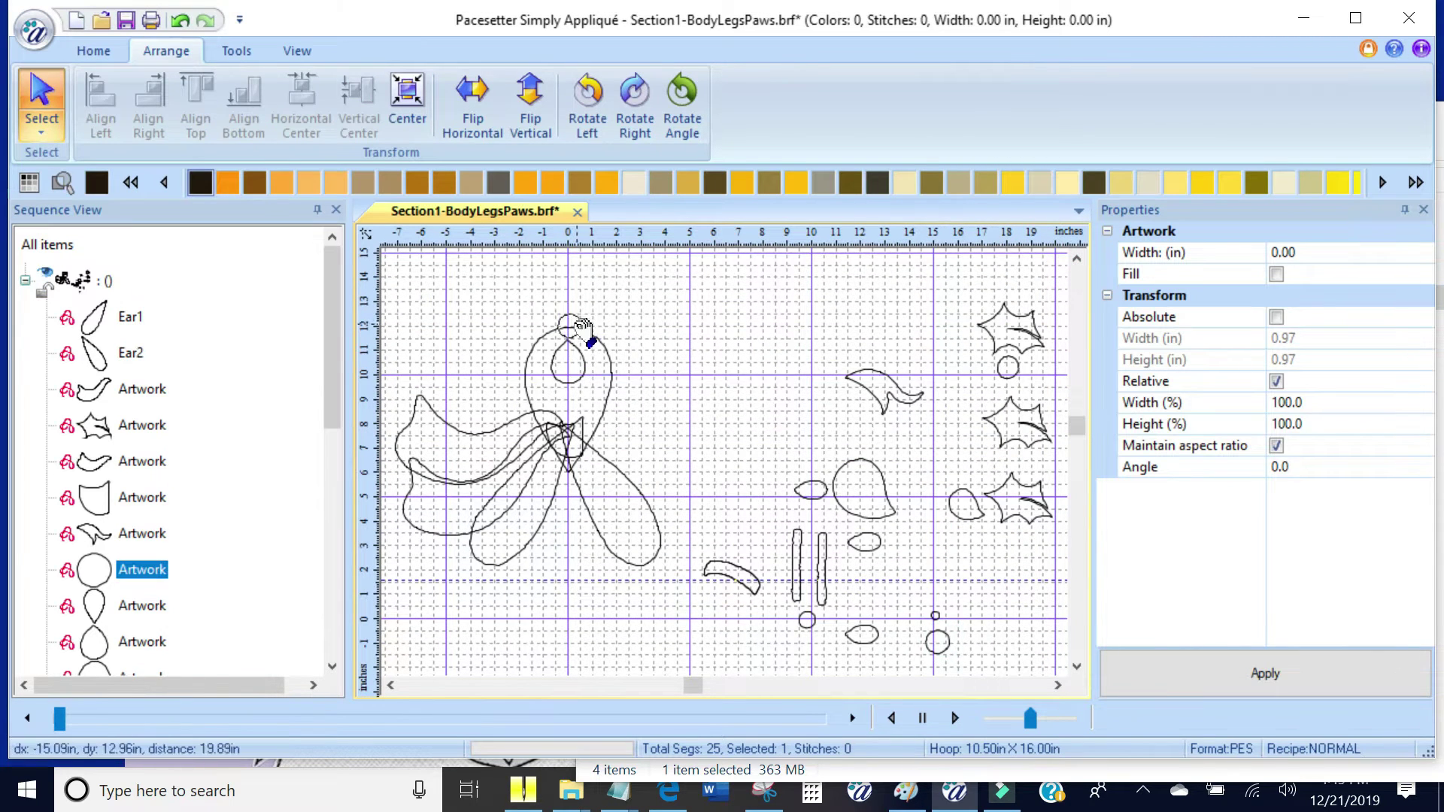
pyautogui.click(925, 564)
# Move the three holly leaves from the loose pieces onto the scarf tails beside the scarf knot
pyautogui.click(1034, 331)
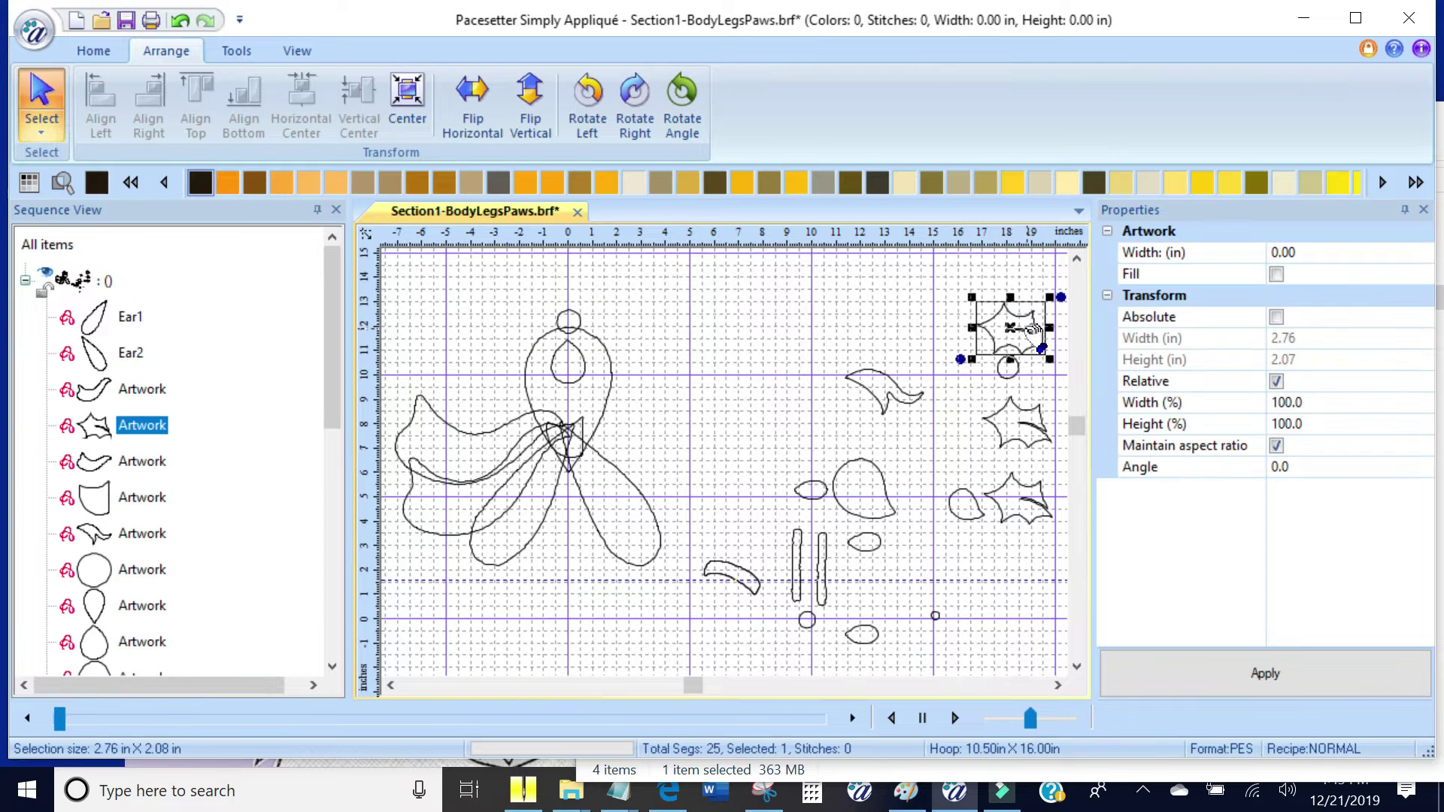
pyautogui.moveTo(1034, 331); pyautogui.dragTo(717, 369)
pyautogui.moveTo(497, 470); pyautogui.dragTo(501, 470)
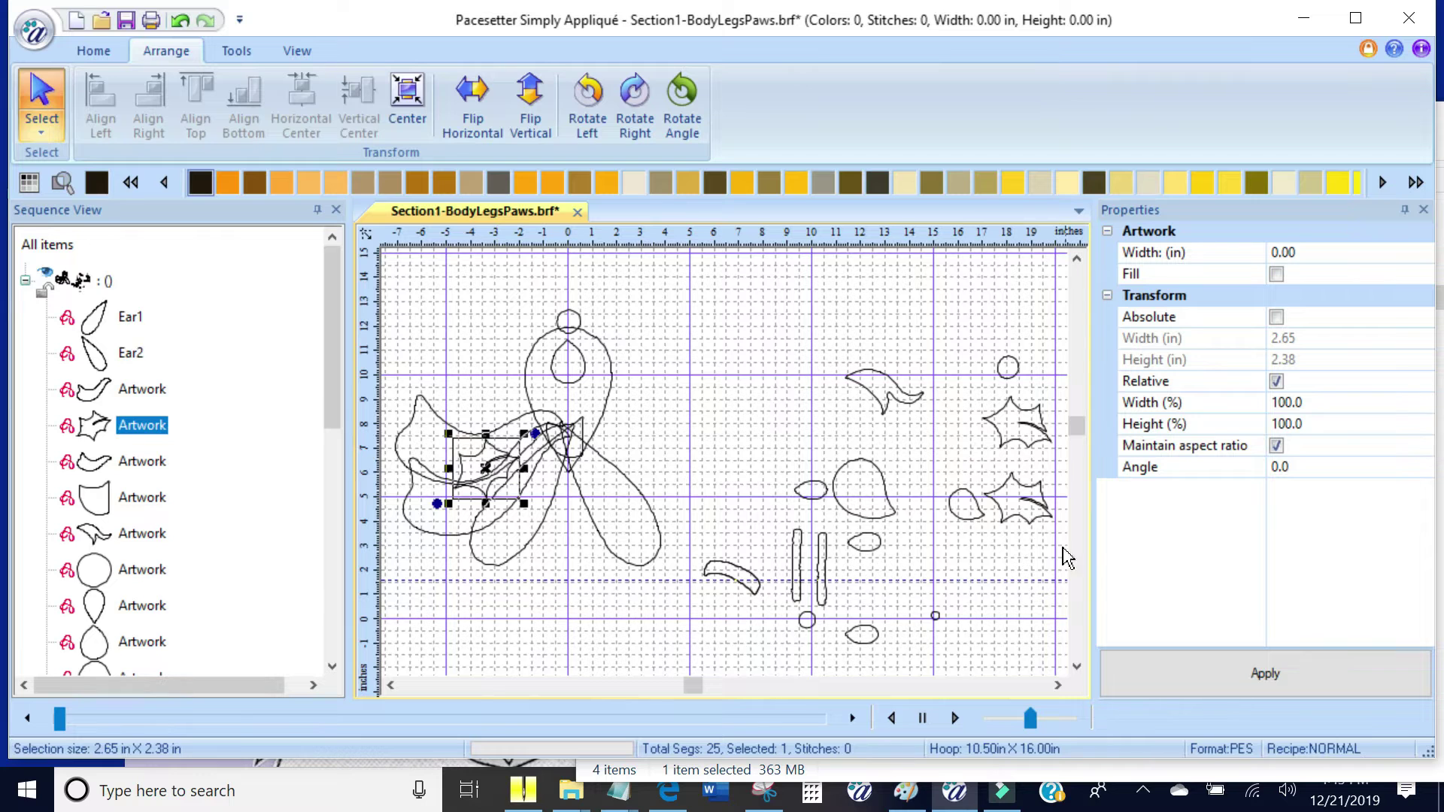
pyautogui.click(1019, 500)
pyautogui.moveTo(1019, 500); pyautogui.dragTo(549, 479)
pyautogui.moveTo(1042, 449); pyautogui.dragTo(572, 470)
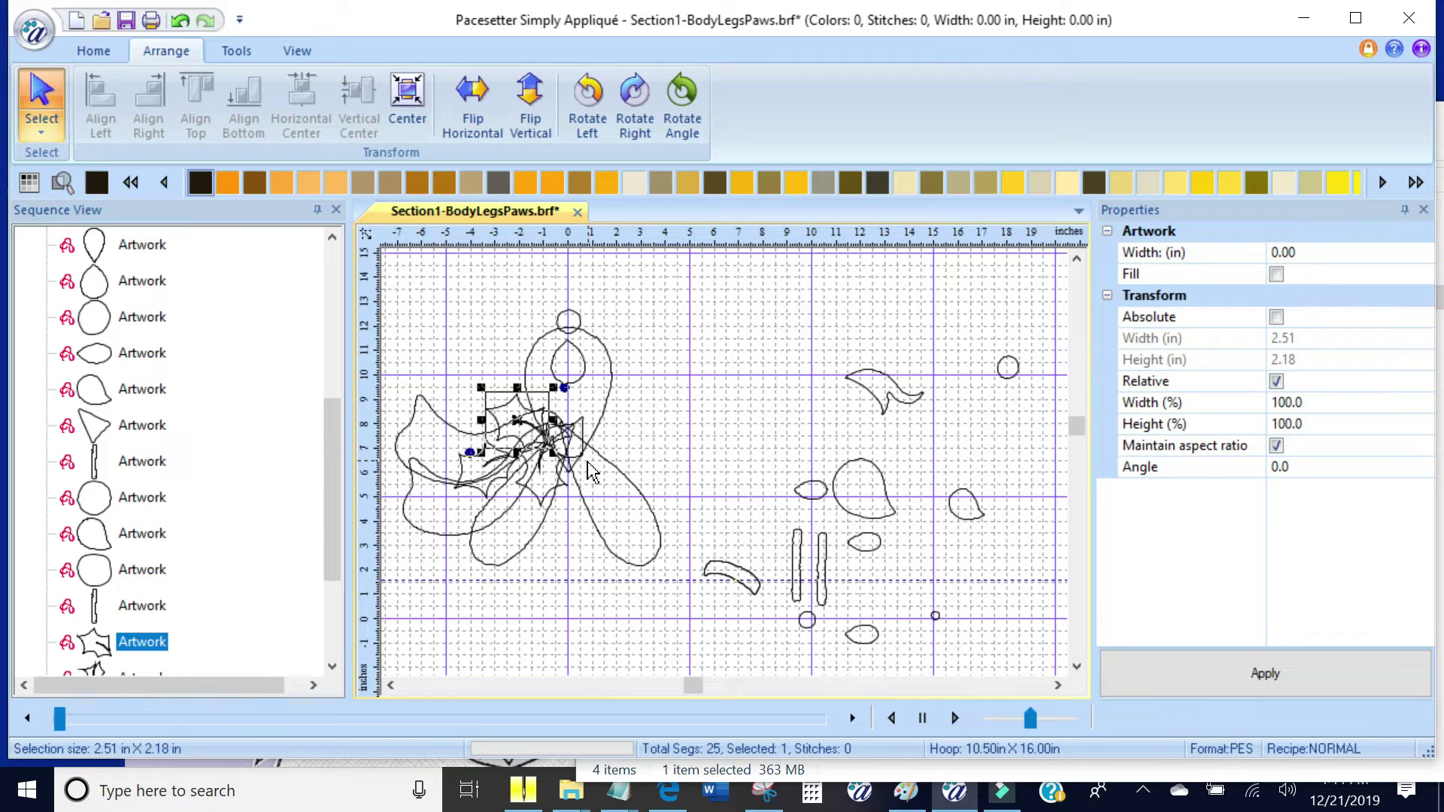
# Place the large rounded bird body over the right-hand ear and set the two narrow legs beneath it
pyautogui.moveTo(889, 492); pyautogui.dragTo(892, 485)
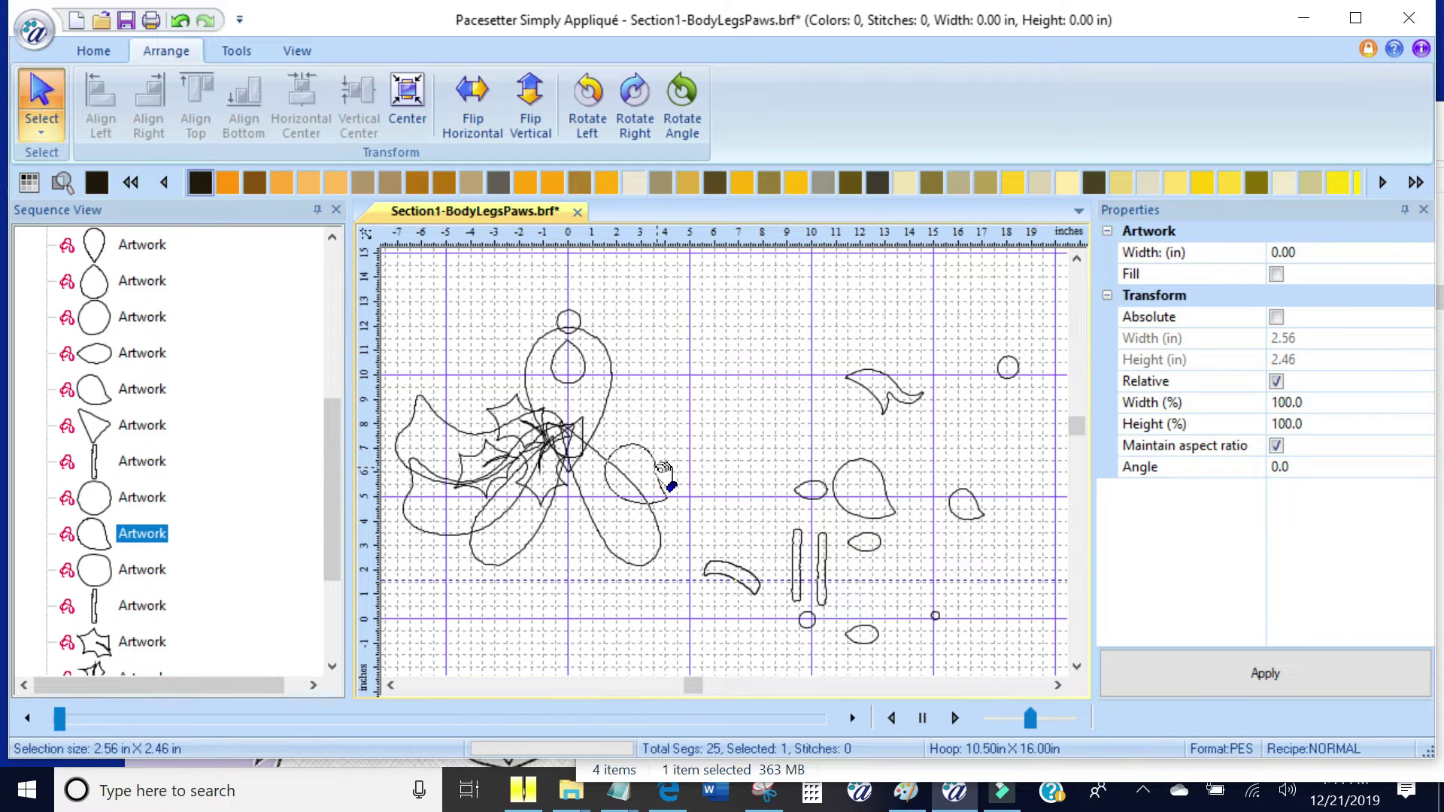
pyautogui.moveTo(665, 472); pyautogui.dragTo(662, 470)
pyautogui.moveTo(799, 556); pyautogui.dragTo(660, 543)
pyautogui.click(824, 570)
pyautogui.click(779, 582)
# Fit the hatband, hat and hat ball onto the top of the bird, and delete the leftover duplicate hatband
pyautogui.moveTo(751, 573); pyautogui.dragTo(580, 487)
pyautogui.scroll(1, 724, 461)
pyautogui.moveTo(1007, 317); pyautogui.dragTo(589, 470)
pyautogui.scroll(-2, 922, 523)
pyautogui.click(1012, 370)
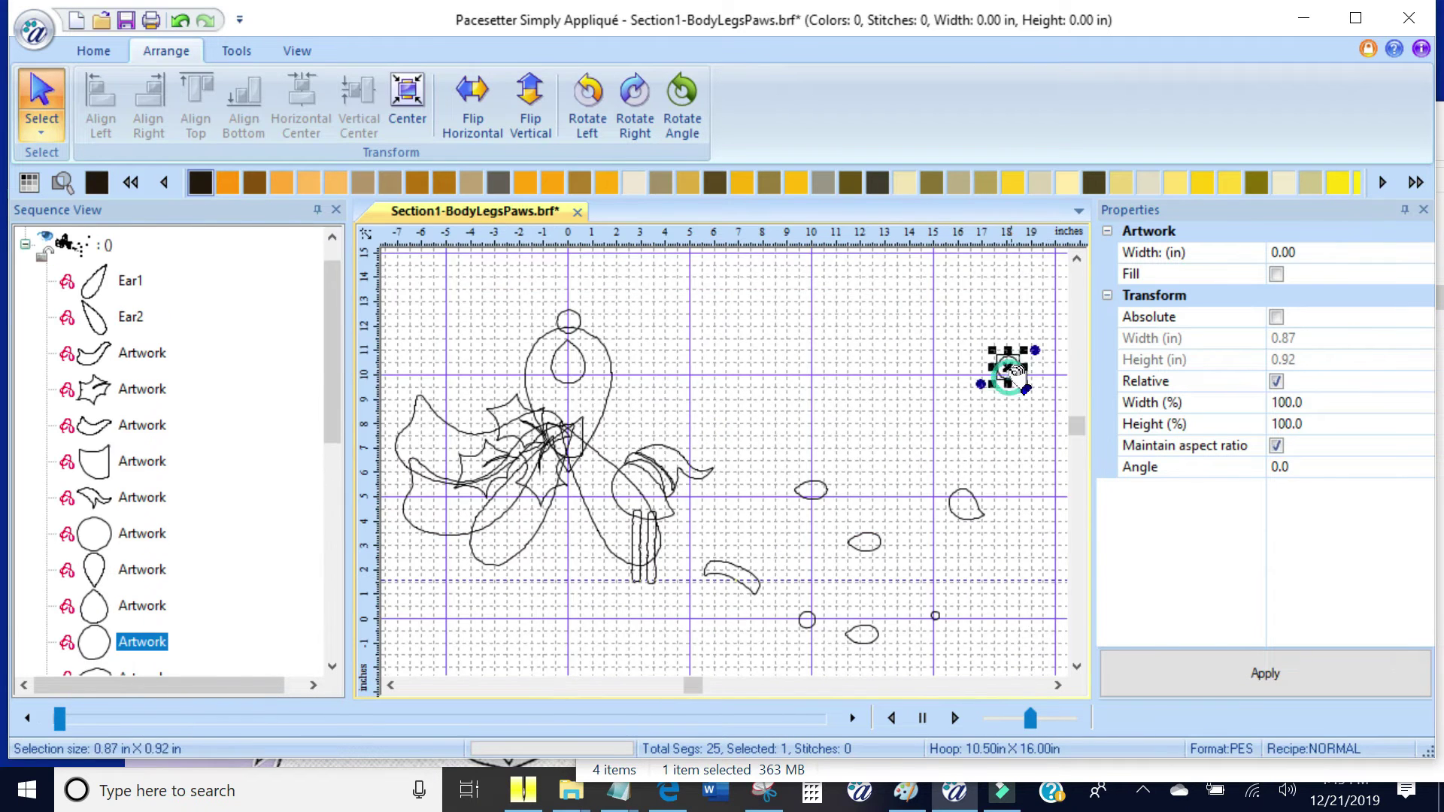
pyautogui.moveTo(723, 467); pyautogui.dragTo(721, 467)
pyautogui.click(747, 574)
pyautogui.press('Delete')
# Fan the three small tail feather shapes out from the pointed rear end of the bird's body
pyautogui.moveTo(805, 495); pyautogui.dragTo(668, 553)
pyautogui.scroll(2, 776, 496)
pyautogui.click(1006, 640)
pyautogui.moveTo(1007, 629); pyautogui.dragTo(652, 569)
pyautogui.click(809, 568)
pyautogui.scroll(-2, 810, 567)
pyautogui.moveTo(871, 636); pyautogui.dragTo(692, 522)
pyautogui.click(820, 561)
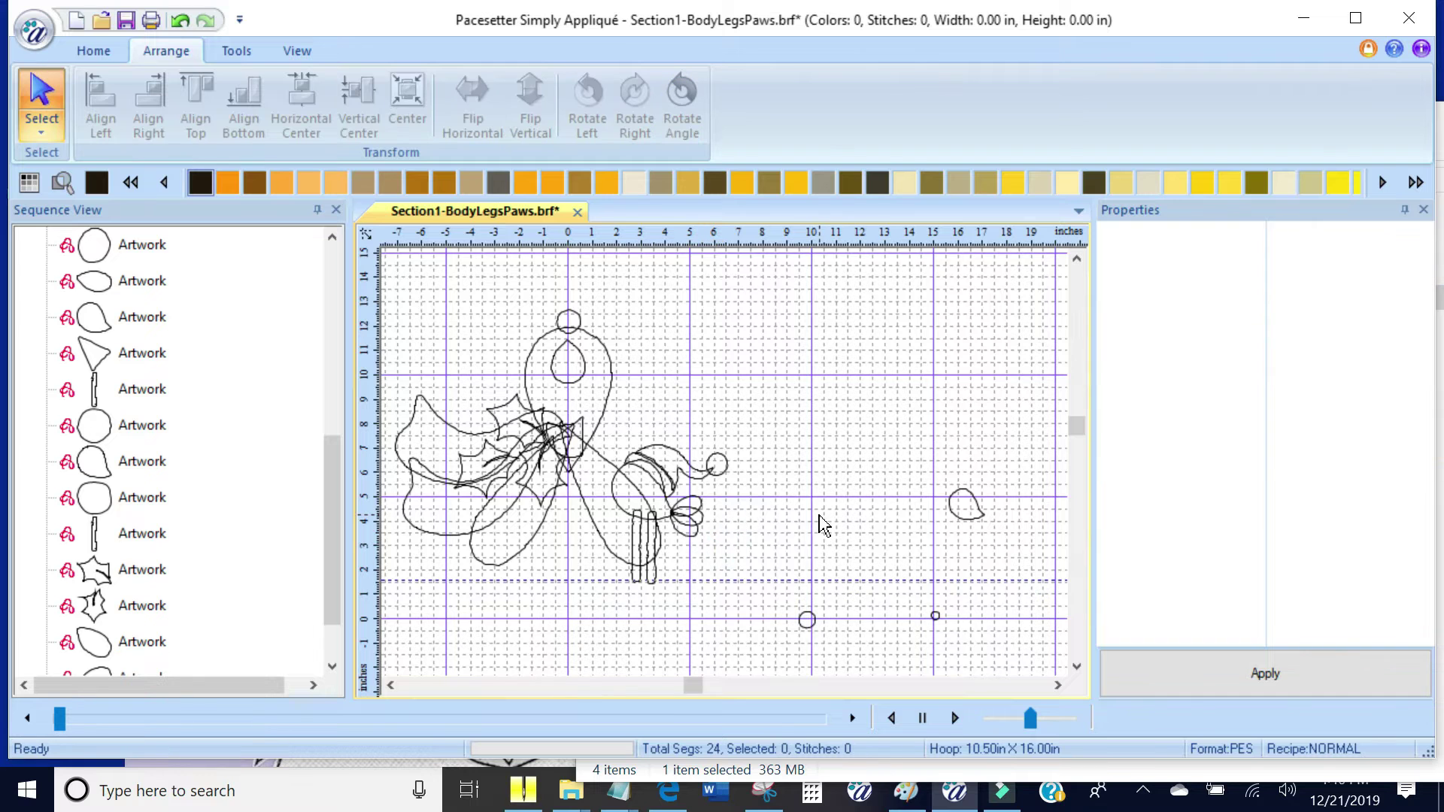
# Place the loose teardrop-shaped wing inside the lower part of the bird's body
pyautogui.scroll(1, 819, 516)
pyautogui.click(1077, 667)
pyautogui.click(1077, 666)
pyautogui.click(1076, 667)
pyautogui.scroll(-1, 970, 559)
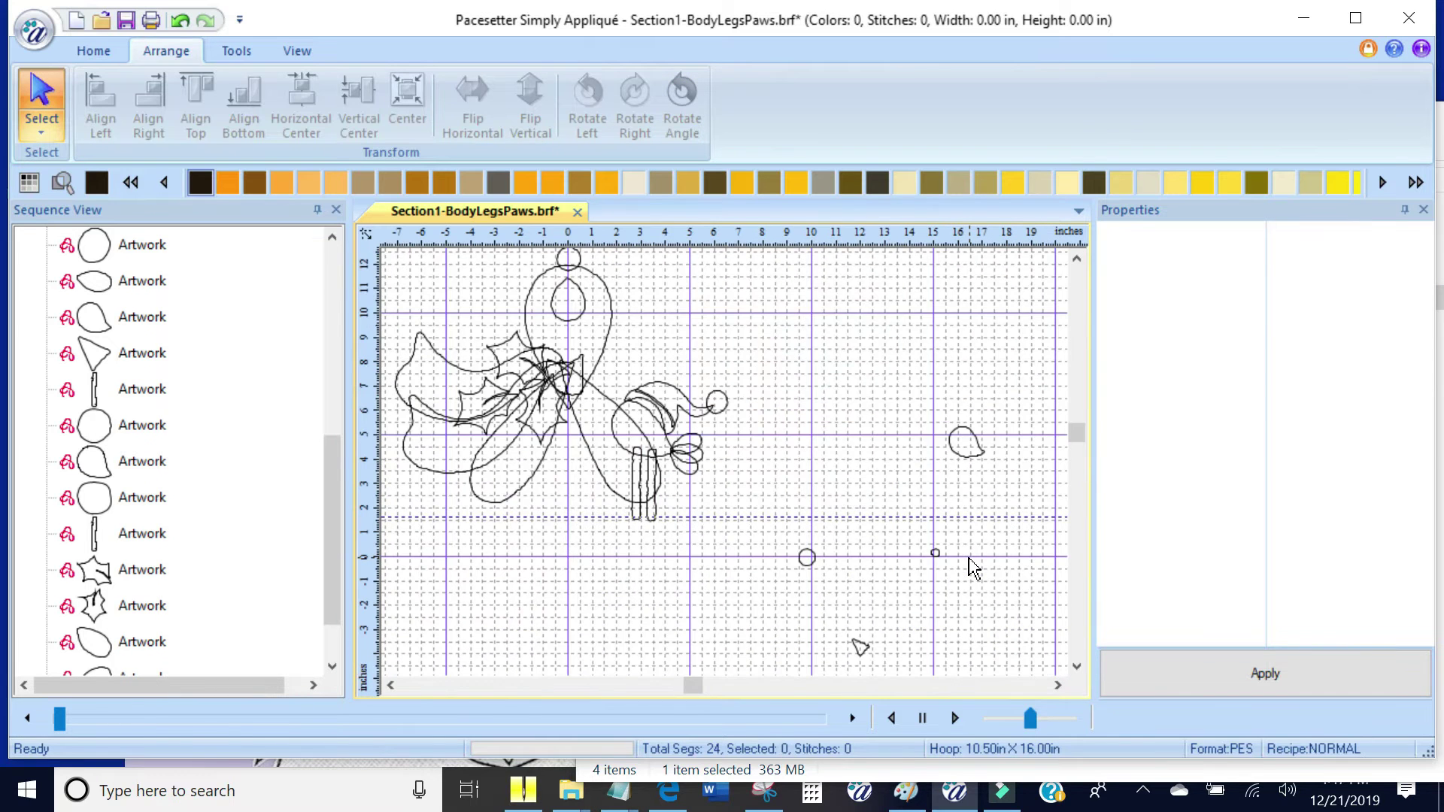
pyautogui.click(971, 442)
pyautogui.scroll(1, 656, 437)
pyautogui.click(894, 653)
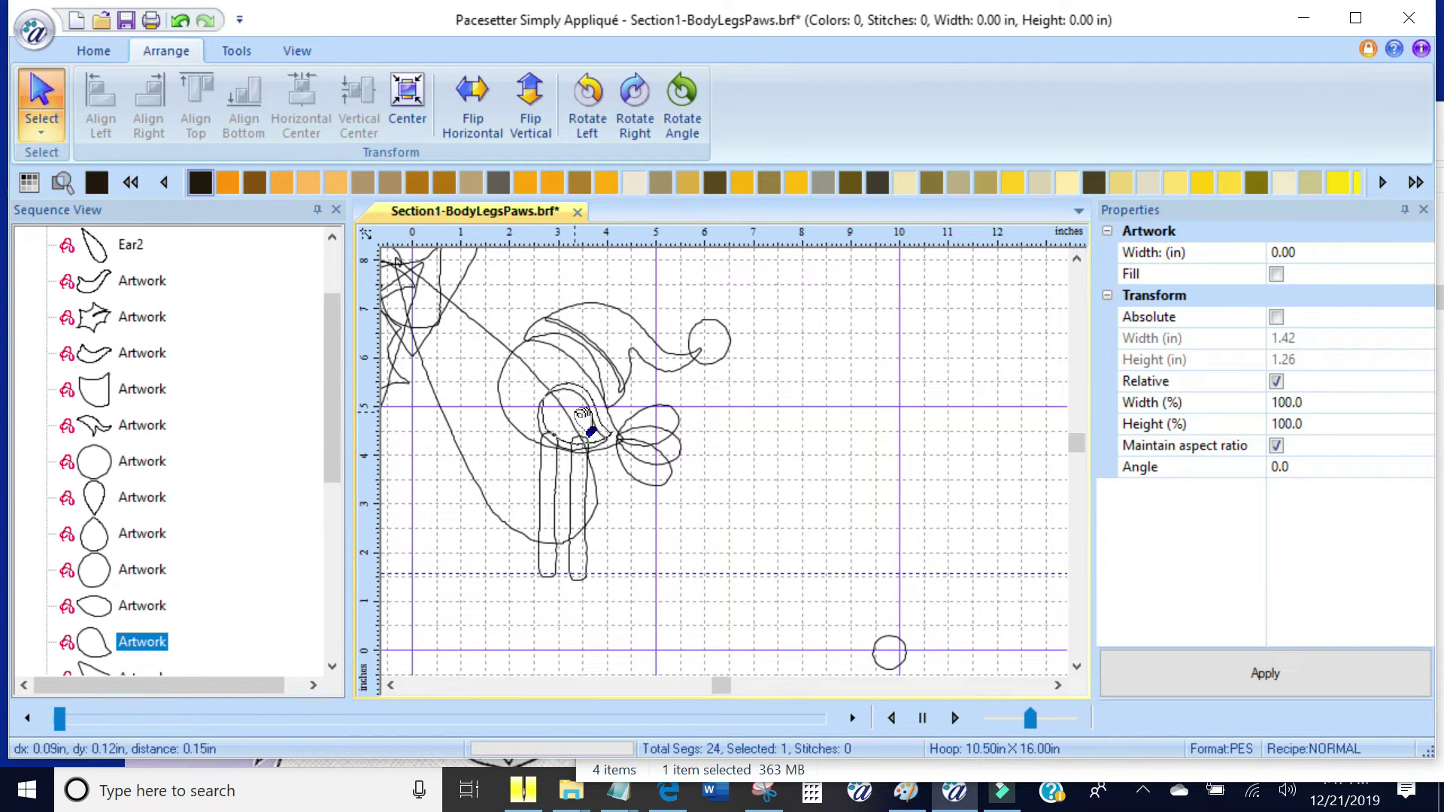
# Set the eyeball circle and small pupil circle on the bird's head, and attach the triangular beak to the head's front edge
pyautogui.moveTo(536, 368); pyautogui.dragTo(532, 370)
pyautogui.scroll(-1, 724, 462)
pyautogui.moveTo(937, 553); pyautogui.dragTo(631, 416)
pyautogui.click(851, 616)
pyautogui.moveTo(861, 645); pyautogui.dragTo(615, 401)
pyautogui.scroll(1, 836, 425)
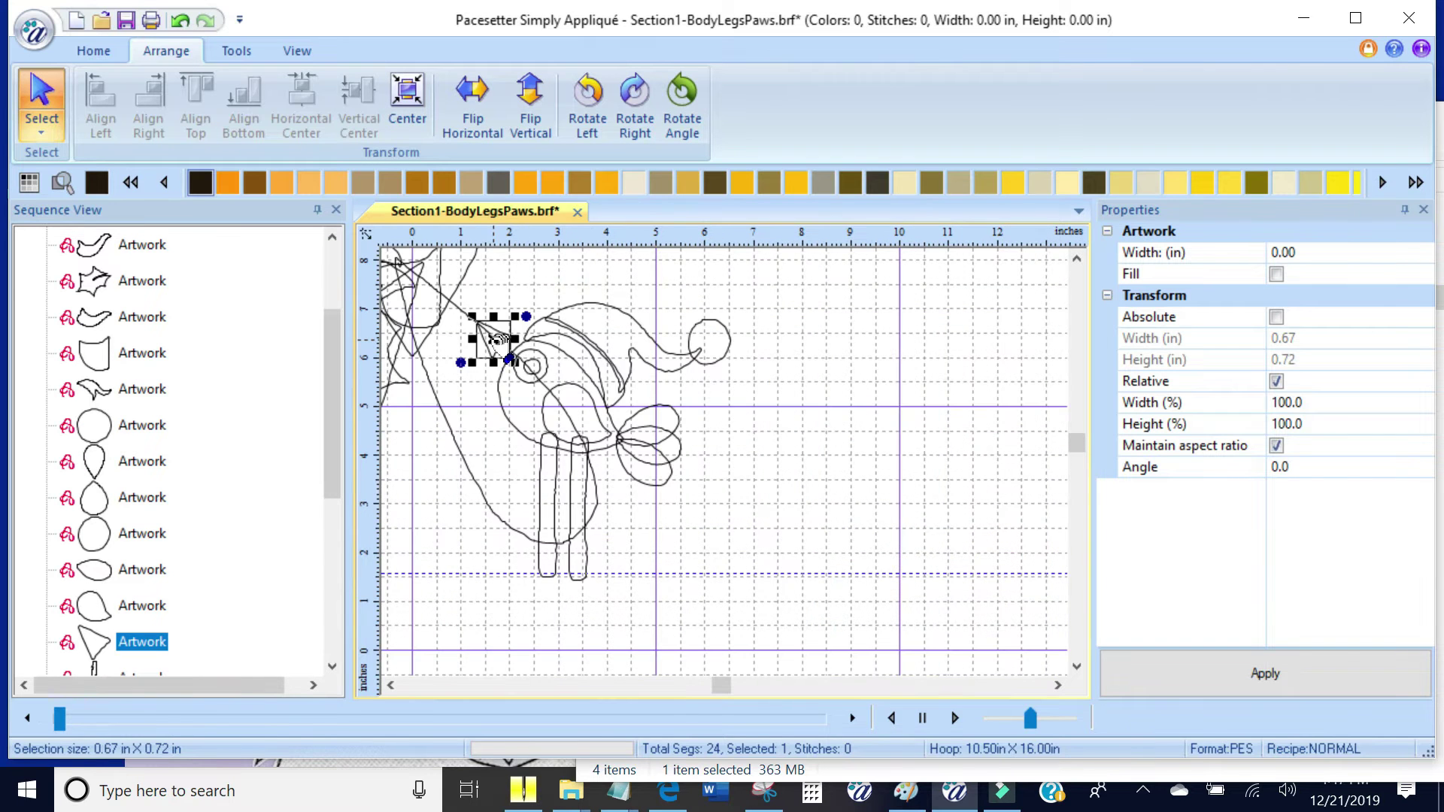
pyautogui.scroll(1, 645, 365)
pyautogui.moveTo(534, 320); pyautogui.dragTo(486, 367)
# Try to center the bird's pupil and eyeball circles together with the Center command
pyautogui.click(391, 686)
pyautogui.click(390, 685)
pyautogui.click(1076, 259)
pyautogui.click(1077, 258)
pyautogui.click(993, 413)
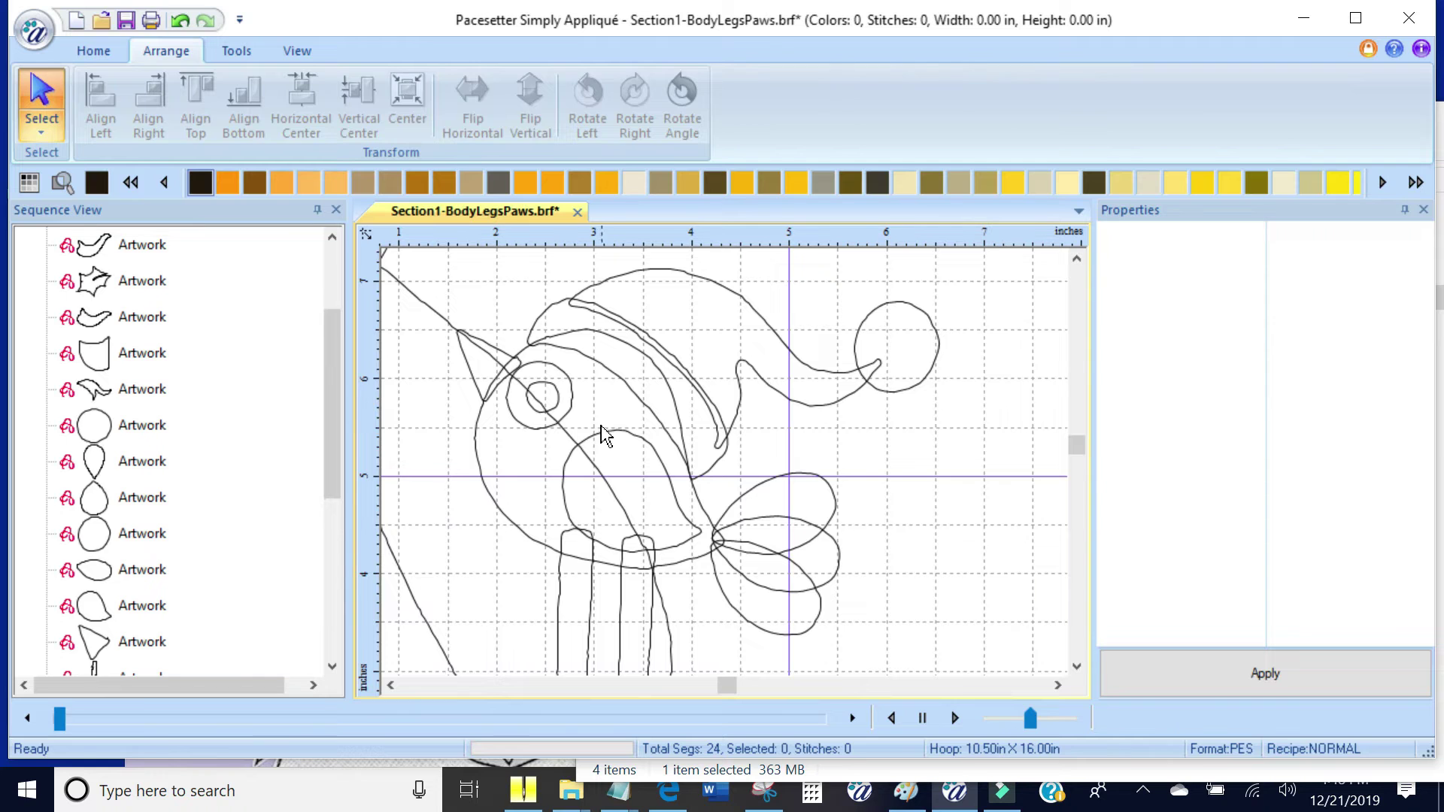
pyautogui.click(570, 391)
pyautogui.click(534, 383)
pyautogui.click(552, 410)
pyautogui.click(541, 383)
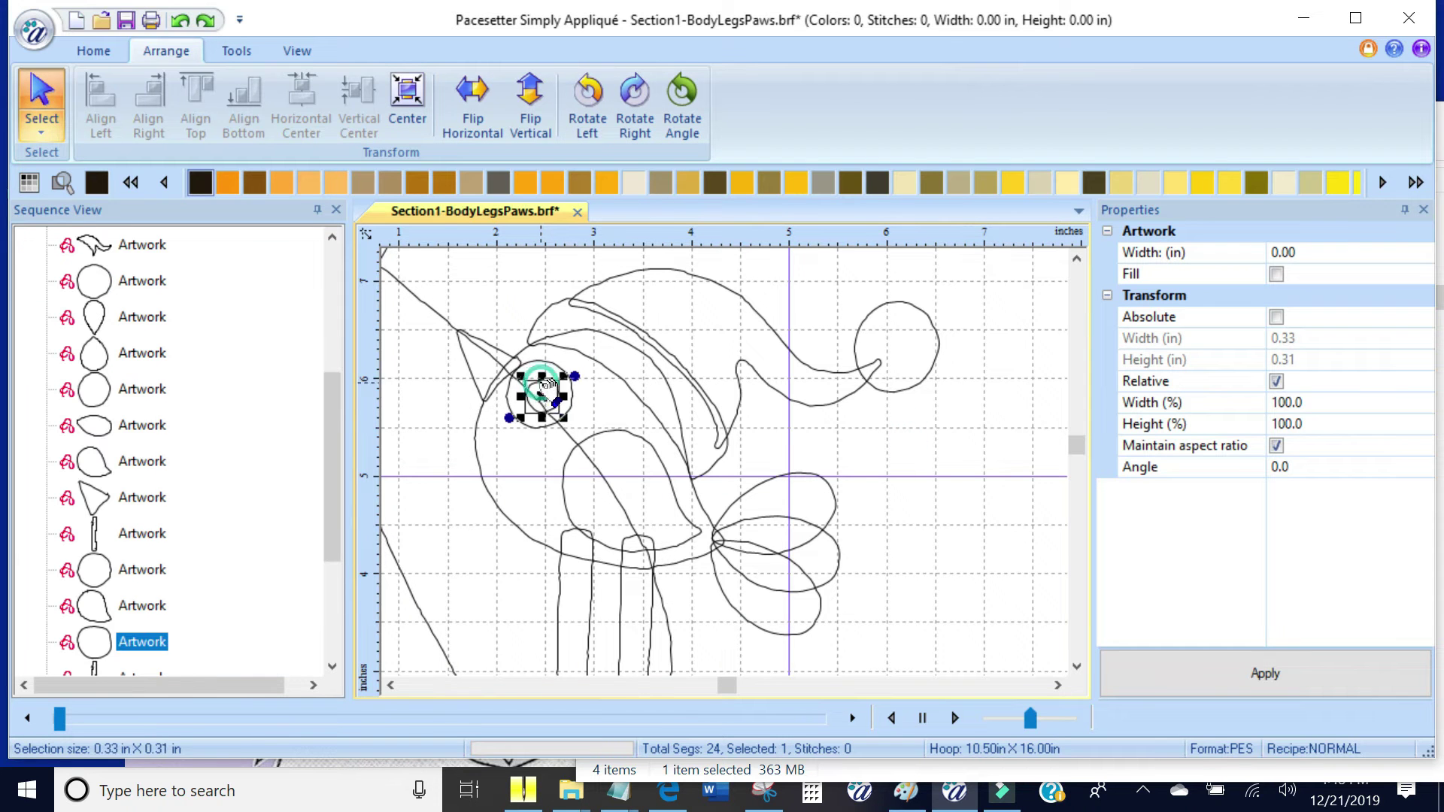
pyautogui.moveTo(539, 391); pyautogui.dragTo(539, 389)
pyautogui.keyDown('ctrl'); pyautogui.click(572, 401); pyautogui.keyUp('ctrl')
pyautogui.click(407, 105)
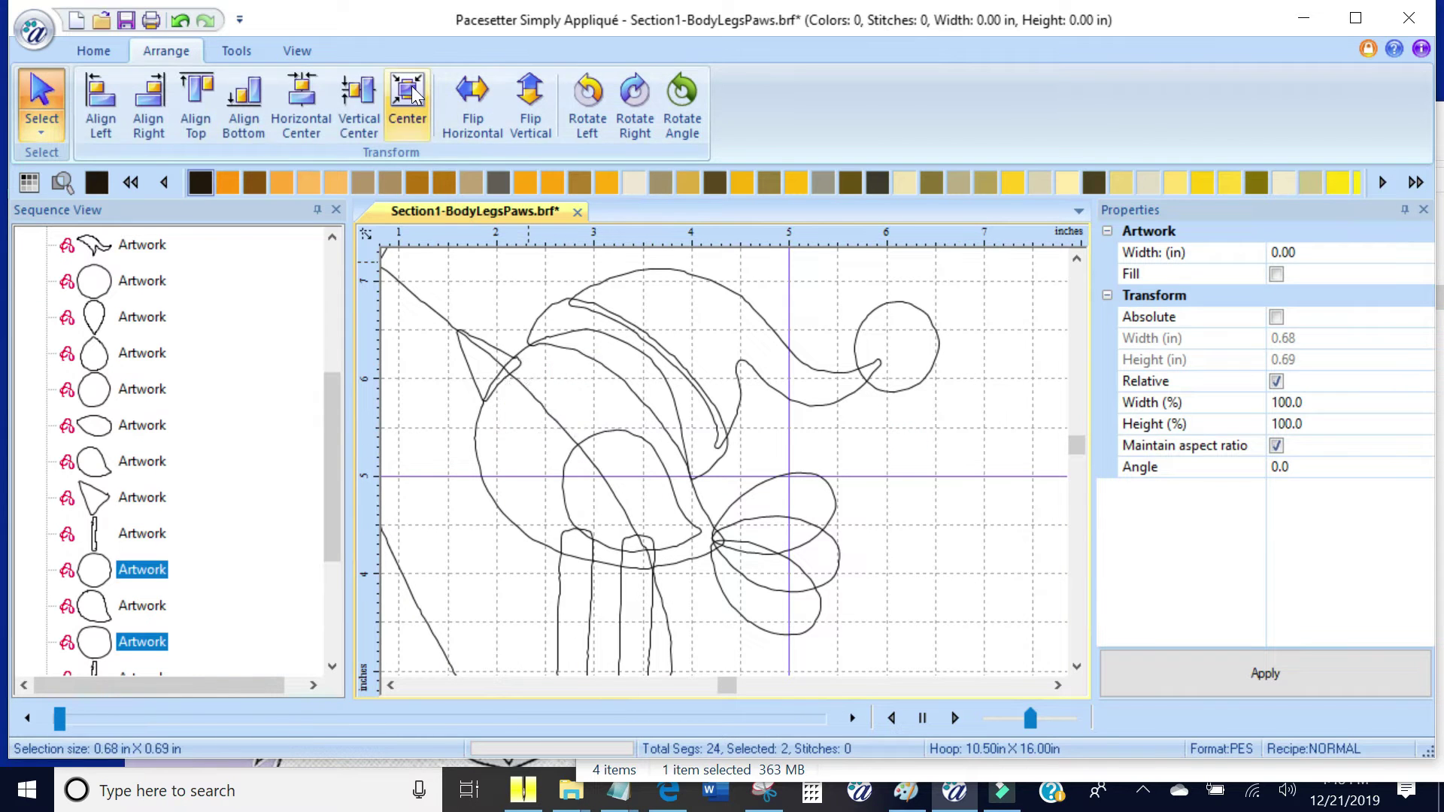
pyautogui.click(975, 354)
# Rename the circle on the head's top edge as Nose and the small teardrop inside the head as Mouth
pyautogui.scroll(-2, 946, 449)
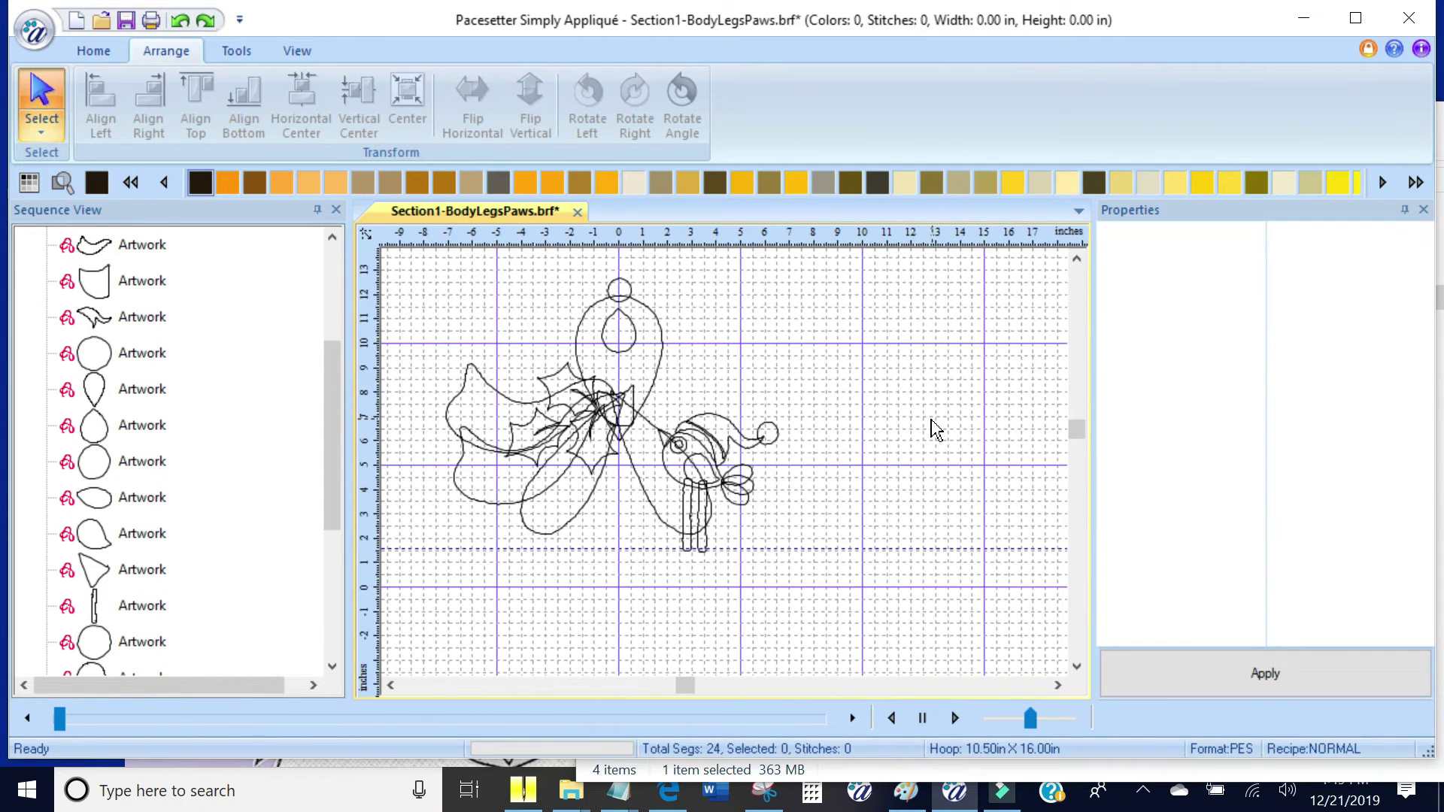
pyautogui.moveTo(686, 686); pyautogui.dragTo(663, 685)
pyautogui.click(755, 289)
pyautogui.rightClick(145, 356)
pyautogui.click(186, 422)
pyautogui.write('Nose')
pyautogui.click(747, 347)
pyautogui.rightClick(146, 425)
pyautogui.click(250, 134)
pyautogui.write('Mouth')
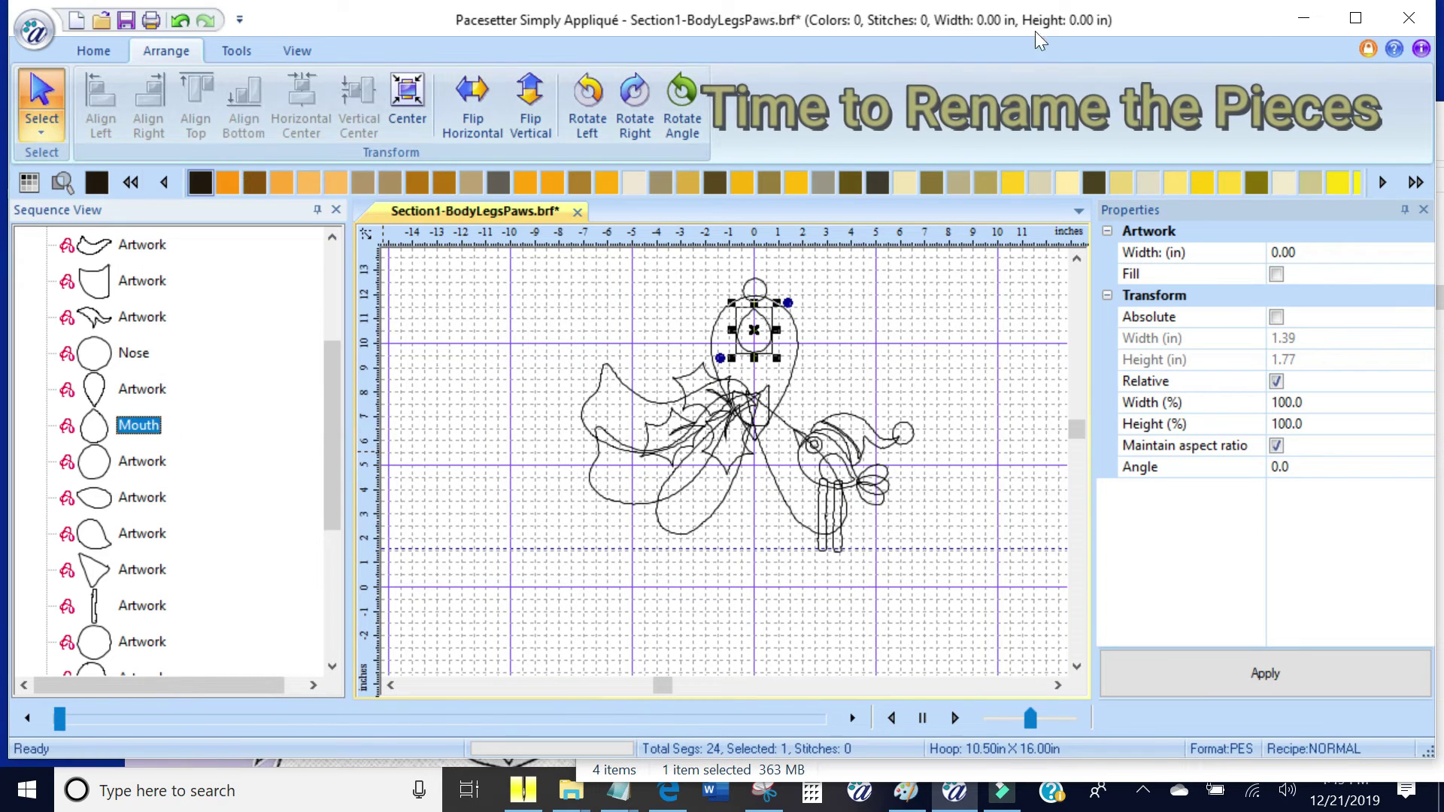
# Rename the dog's head shape as Head and the upper scarf tail as RearScarf
pyautogui.click(788, 393)
pyautogui.rightClick(147, 390)
pyautogui.click(195, 455)
pyautogui.write('Head')
pyautogui.press('Return')
pyautogui.click(594, 391)
pyautogui.rightClick(133, 245)
pyautogui.click(188, 309)
pyautogui.write('RearScarf')
pyautogui.press('Return')
# Rename the lower scarf tail as FrontScarf and the knot piece as ScarfKnot
pyautogui.click(595, 484)
pyautogui.moveTo(334, 451); pyautogui.dragTo(335, 384)
pyautogui.rightClick(135, 389)
pyautogui.click(188, 455)
pyautogui.write('FrontS')
pyautogui.rightClick(143, 493)
pyautogui.click(191, 203)
pyautogui.write('ScarfKnot')
# Rename the bird's hat as Hat and the circle at its tip as HatBall
pyautogui.click(139, 534)
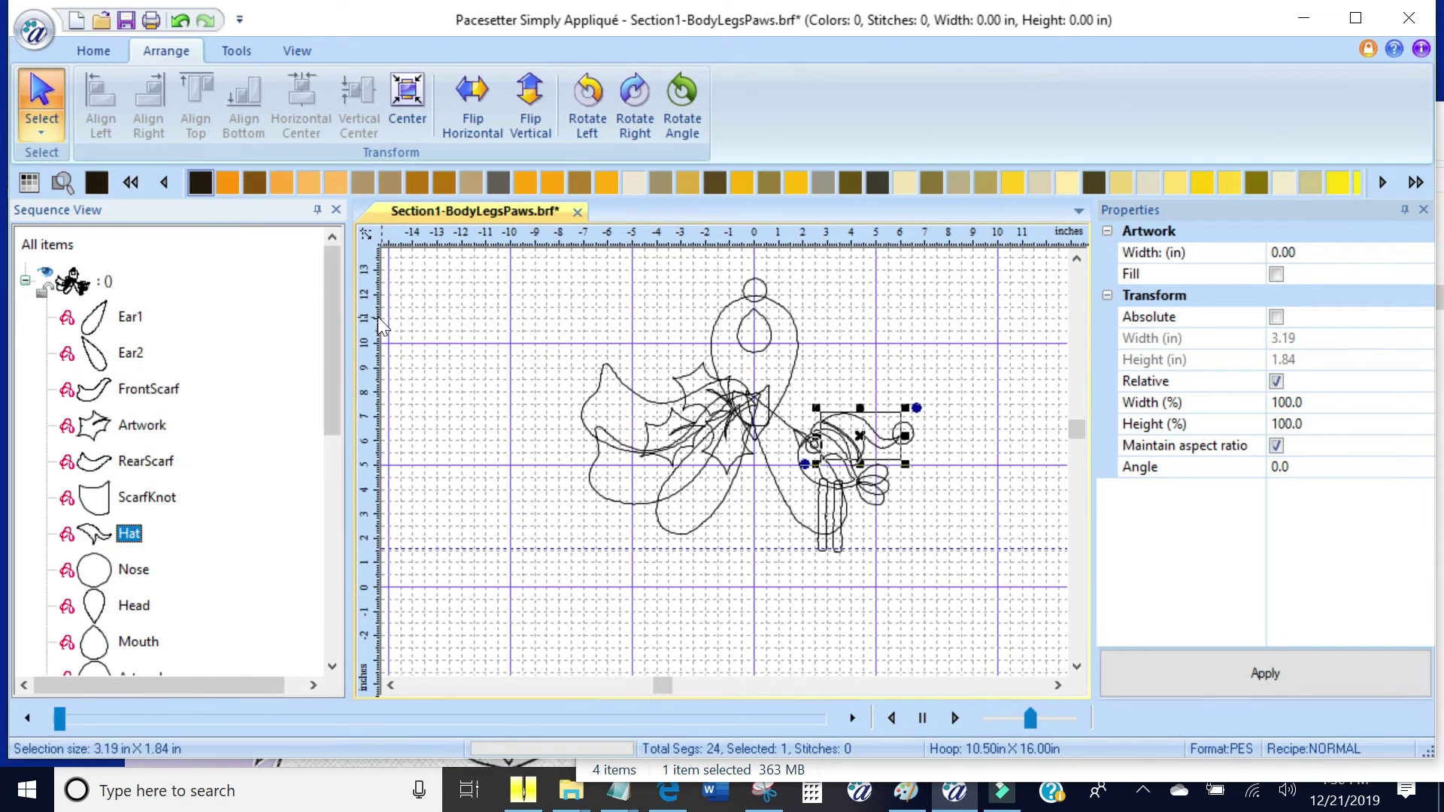
pyautogui.moveTo(332, 339); pyautogui.dragTo(332, 434)
pyautogui.click(141, 462)
pyautogui.write('HatBall')
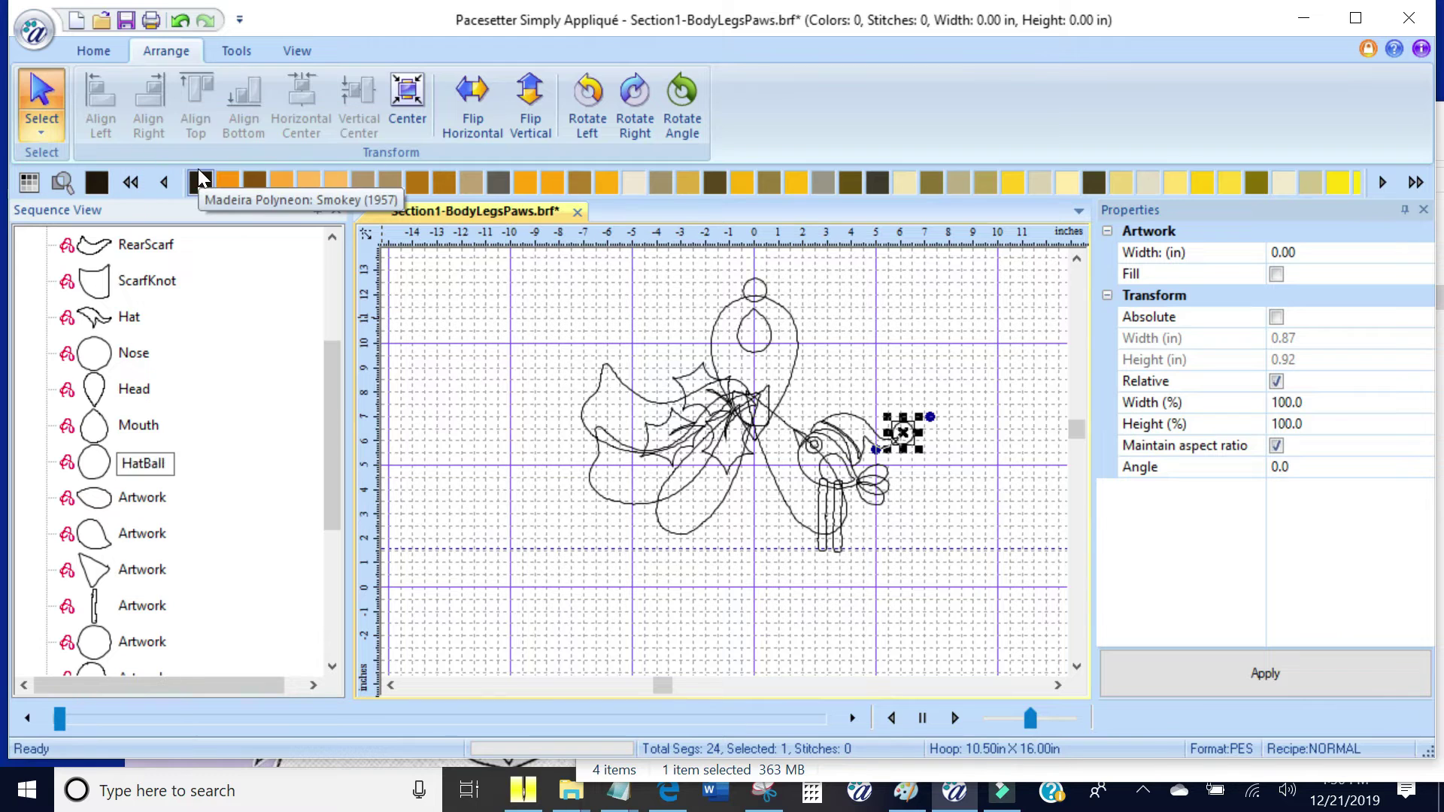
# Rename the bird's middle tail feather as TailFeather2 and its wing piece as Wing
pyautogui.click(139, 499)
pyautogui.rightClick(139, 498)
pyautogui.click(216, 204)
pyautogui.write('TailFeather2')
pyautogui.click(143, 532)
pyautogui.rightClick(143, 533)
pyautogui.click(250, 241)
pyautogui.write('Wing')
# Rename the bird's triangular piece as Beak and its right-hand leg as BirdLeg2
pyautogui.rightClick(139, 568)
pyautogui.click(260, 268)
pyautogui.write('Beak')
pyautogui.press('Return')
pyautogui.rightClick(167, 614)
pyautogui.click(245, 322)
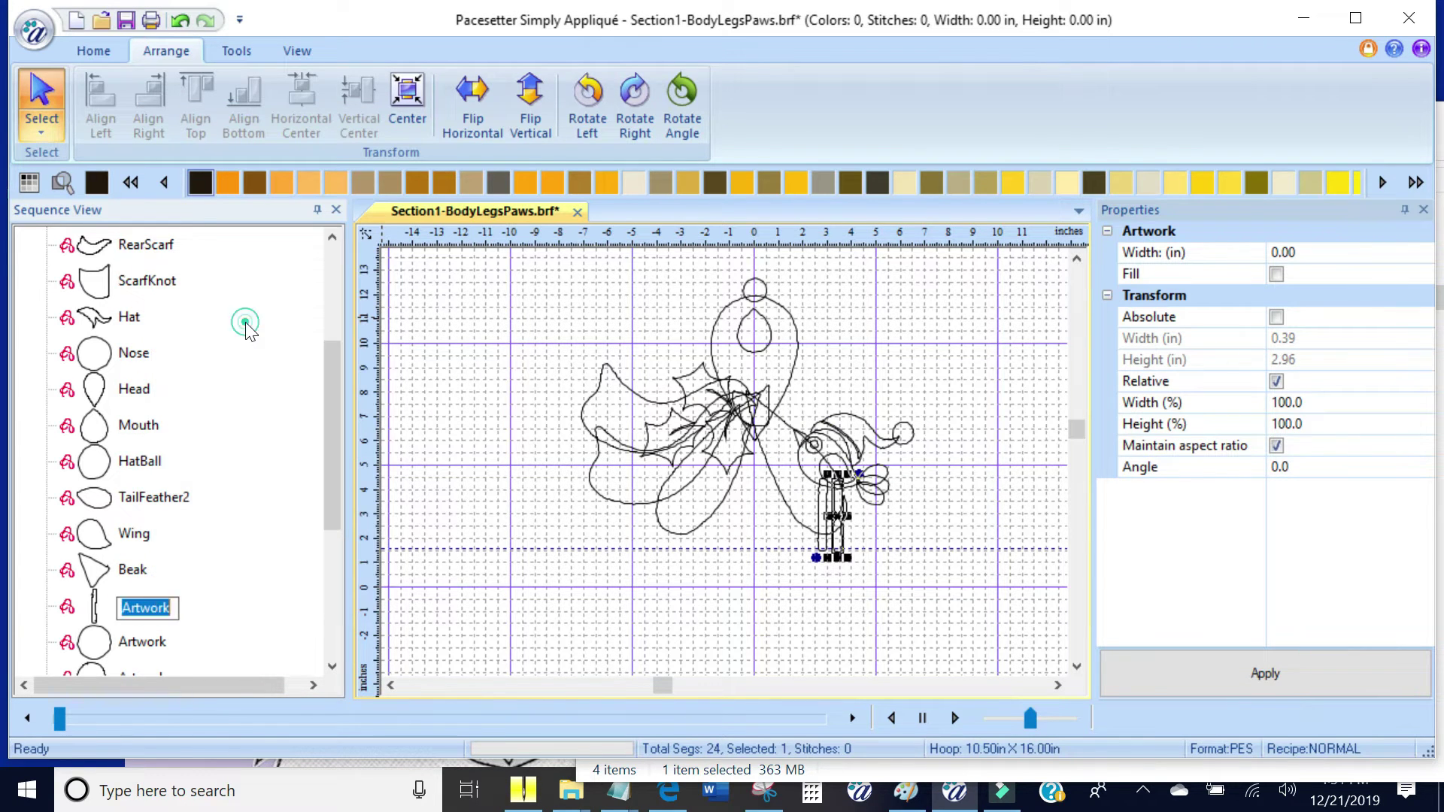
# Rename the bird's larger eye circle as Eyeball and its large rounded body piece as BirdBody
pyautogui.click(135, 642)
pyautogui.scroll(2, 725, 462)
pyautogui.click(1058, 685)
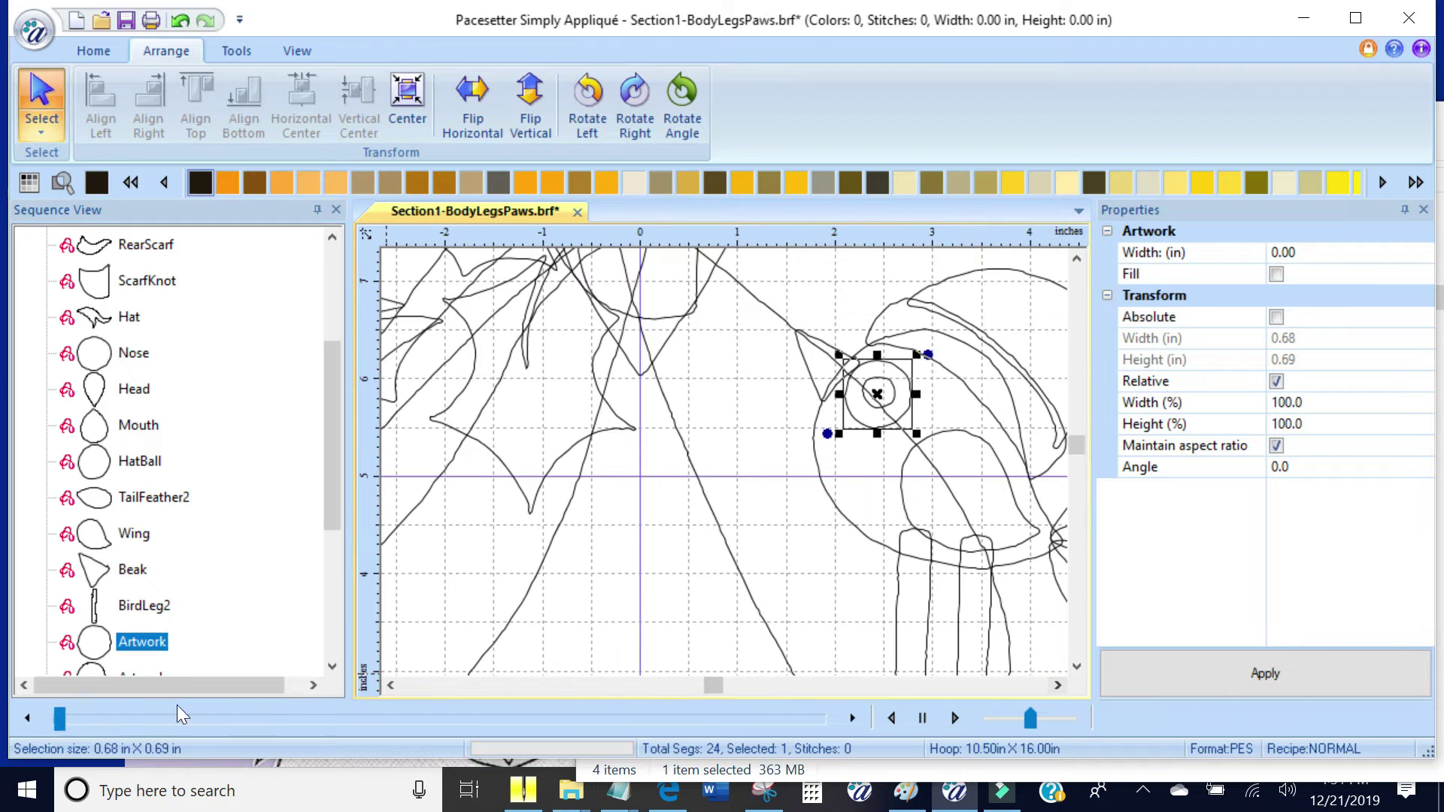
pyautogui.moveTo(332, 436); pyautogui.dragTo(332, 453)
pyautogui.rightClick(142, 608)
pyautogui.click(215, 312)
pyautogui.write('Eyeball')
pyautogui.press('Return')
pyautogui.click(154, 644)
pyautogui.rightClick(154, 643)
pyautogui.click(248, 356)
pyautogui.write('Bir')
# Rename the bird's small inner eye circle as Pupil and its left-hand leg as BirdLeg2
pyautogui.moveTo(335, 382); pyautogui.dragTo(335, 494)
pyautogui.click(140, 426)
pyautogui.rightClick(142, 426)
pyautogui.click(210, 137)
pyautogui.write('Pupil')
pyautogui.press('Return')
pyautogui.click(140, 458)
pyautogui.rightClick(142, 460)
pyautogui.click(242, 169)
pyautogui.write('BirdLeg2')
pyautogui.press('Return')
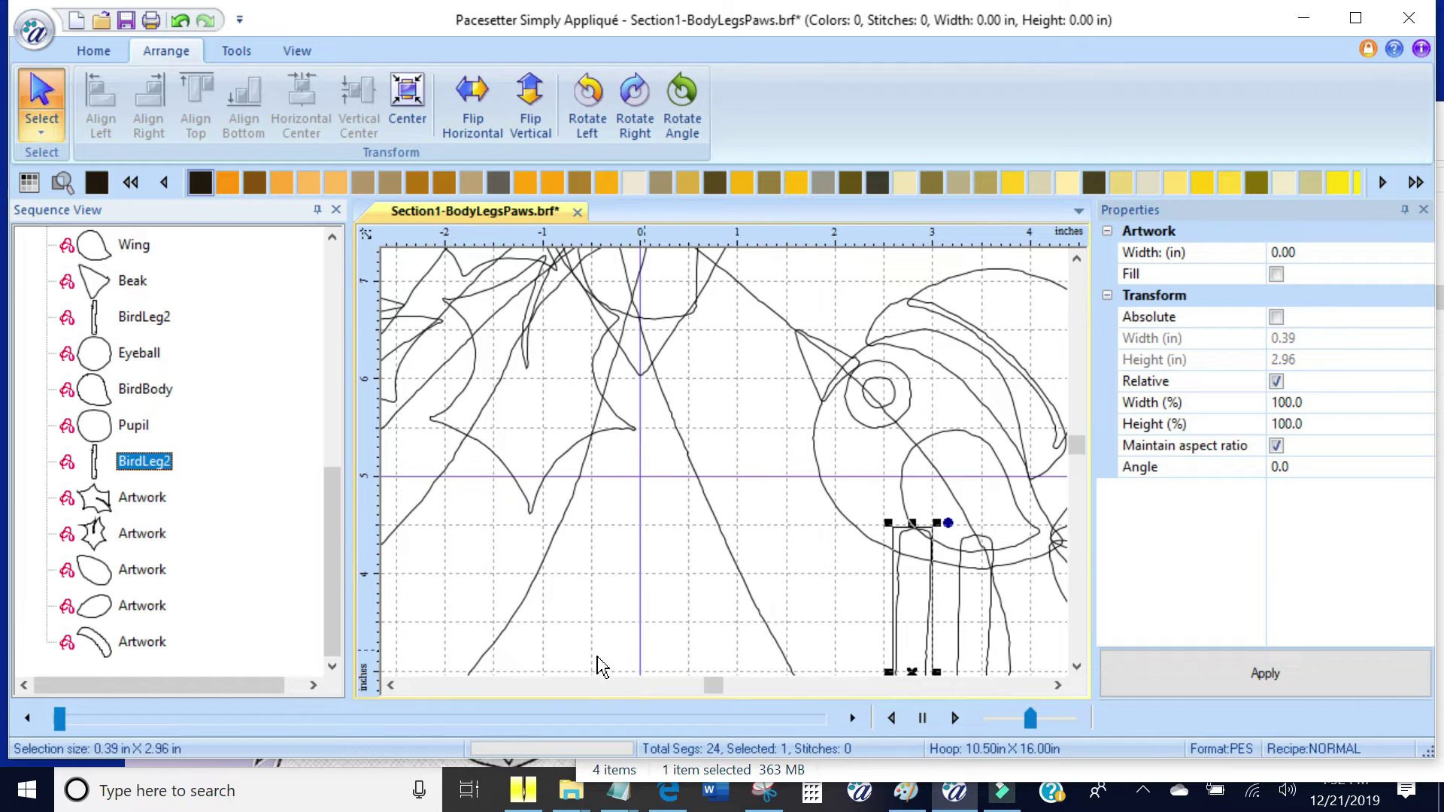
# Rename the two holly leaves near the end of the sequence as Leaf2 and Leaf3
pyautogui.click(145, 499)
pyautogui.rightClick(147, 505)
pyautogui.click(259, 213)
pyautogui.click(142, 532)
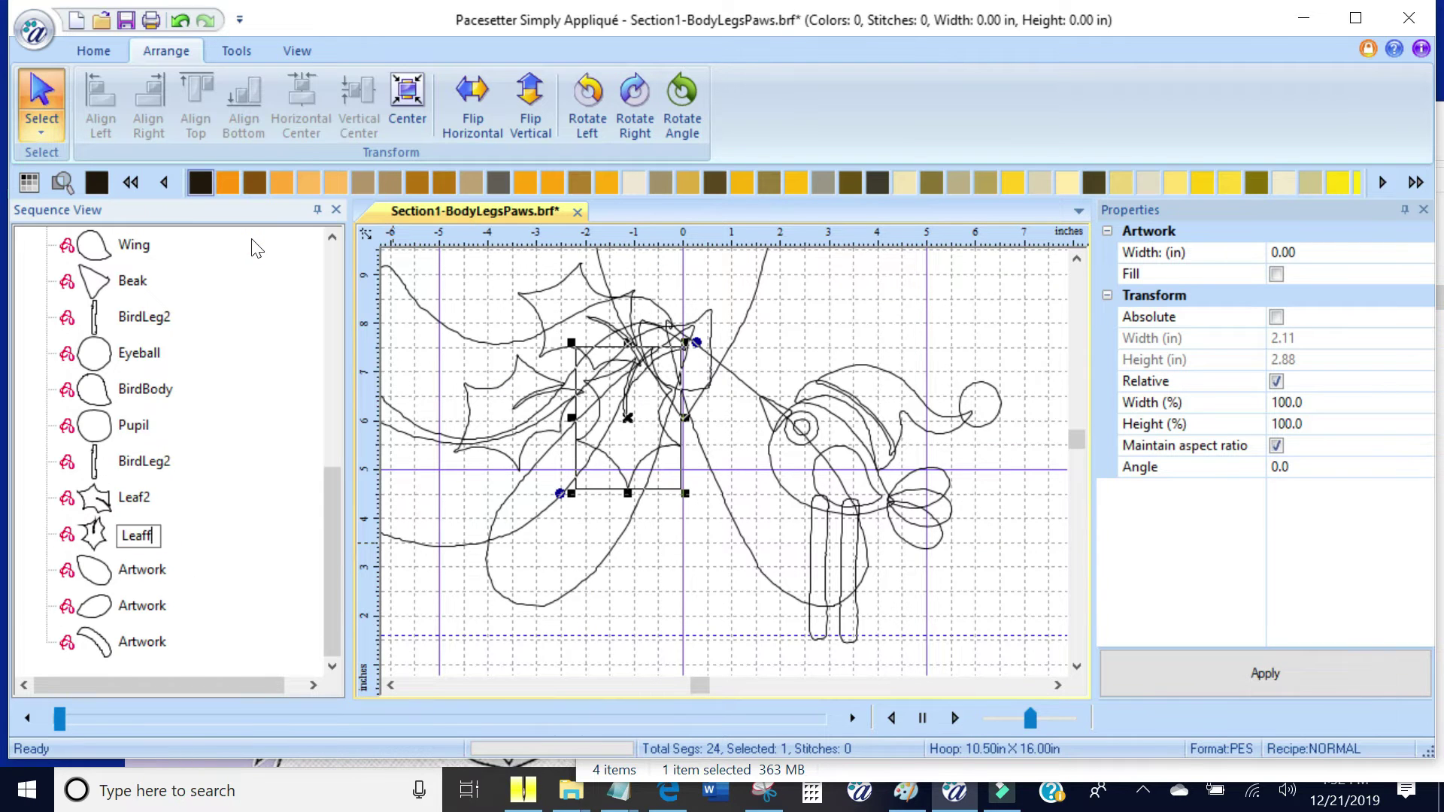
# Rename the bird's lowest tail feather as TailFeather3 and its uppermost one as TailFeather1
pyautogui.rightClick(142, 572)
pyautogui.click(210, 280)
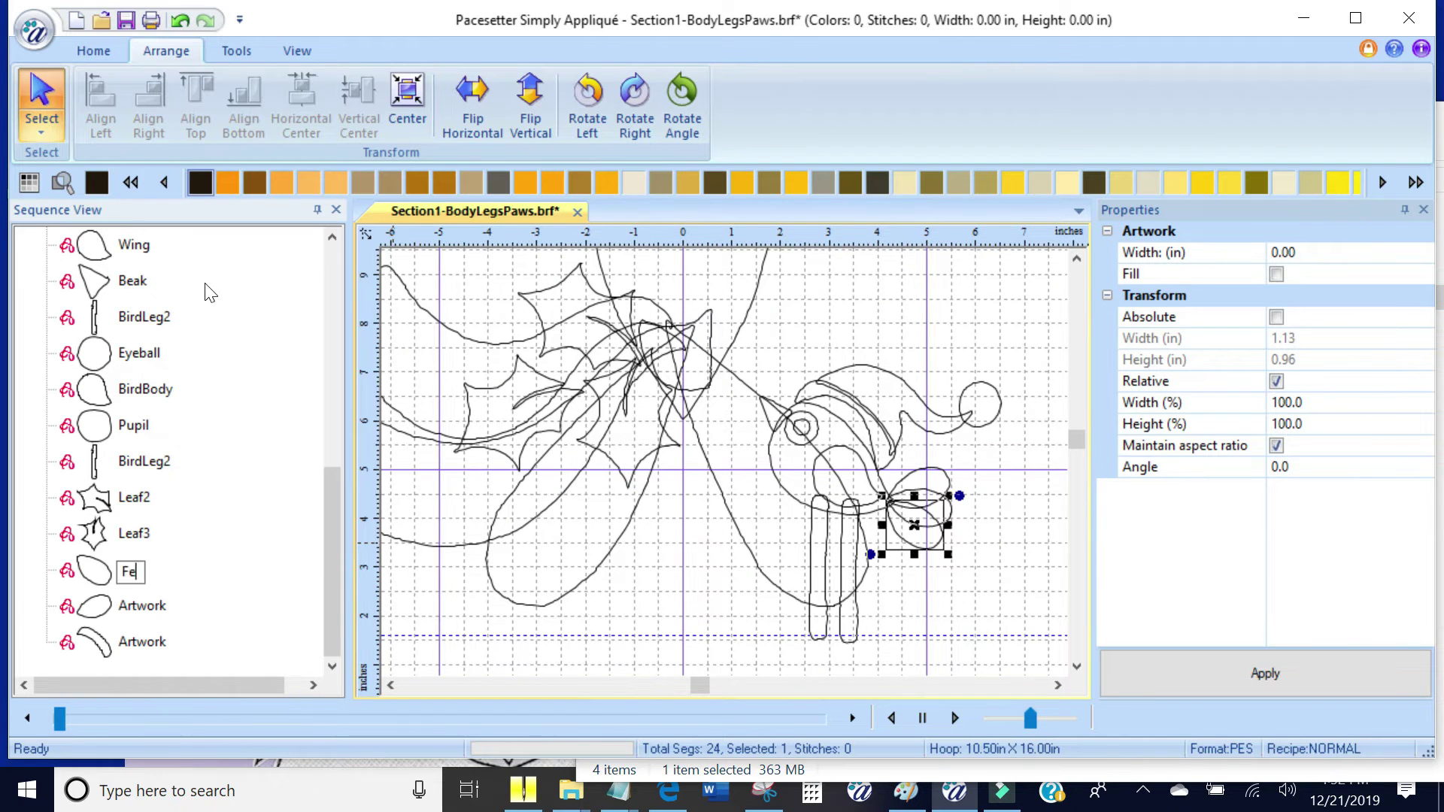
pyautogui.rightClick(143, 606)
pyautogui.click(228, 308)
pyautogui.write('TailFeather1')
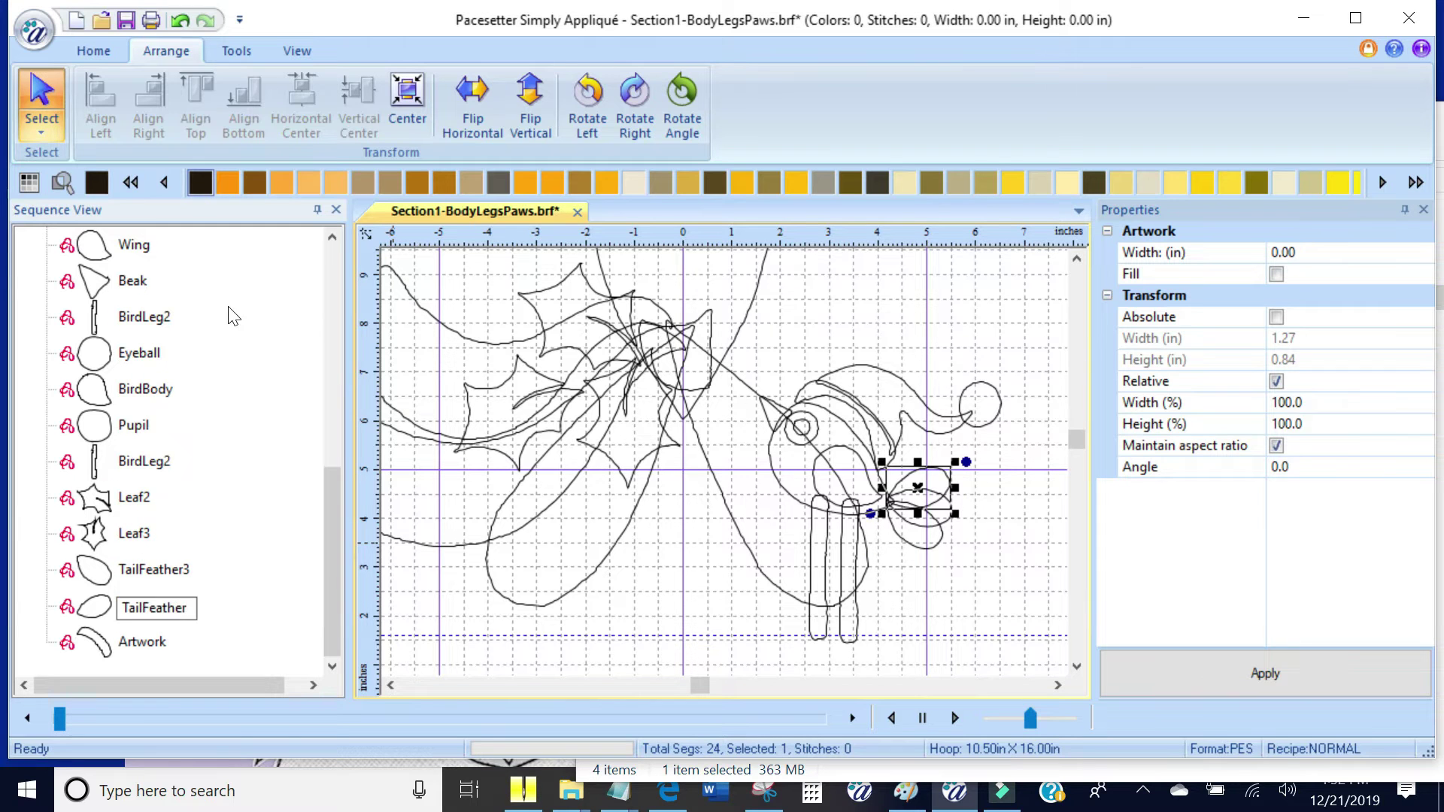
pyautogui.press('Return')
# Rename the curved band on the bird's hat, last in the sequence, as Hatband
pyautogui.rightClick(141, 643)
pyautogui.click(248, 344)
pyautogui.write('HatB')
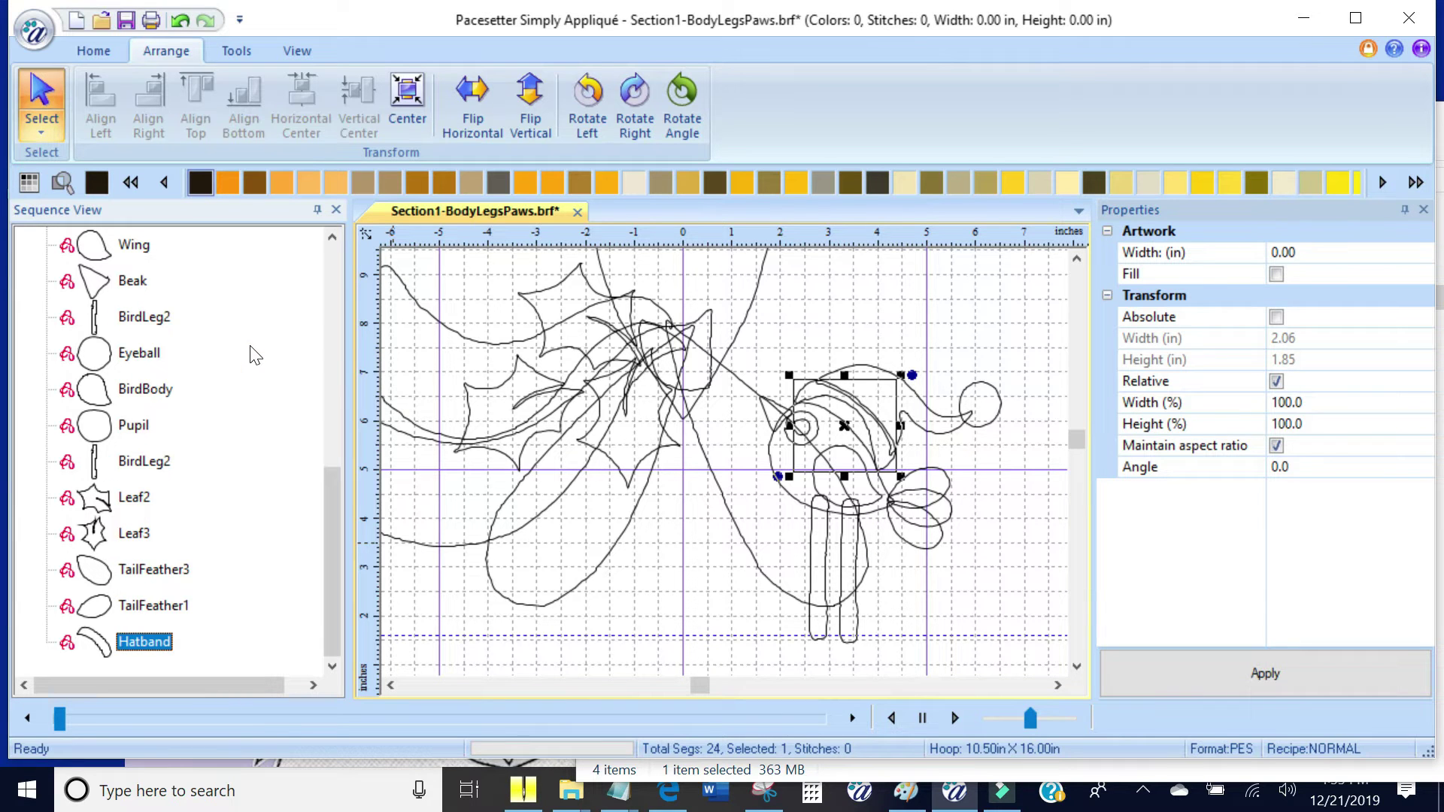
# Reorder the sequence so that both bird legs, BirdBody, Hat, Hatband and HatBall follow Ear2
pyautogui.scroll(5, 301, 324)
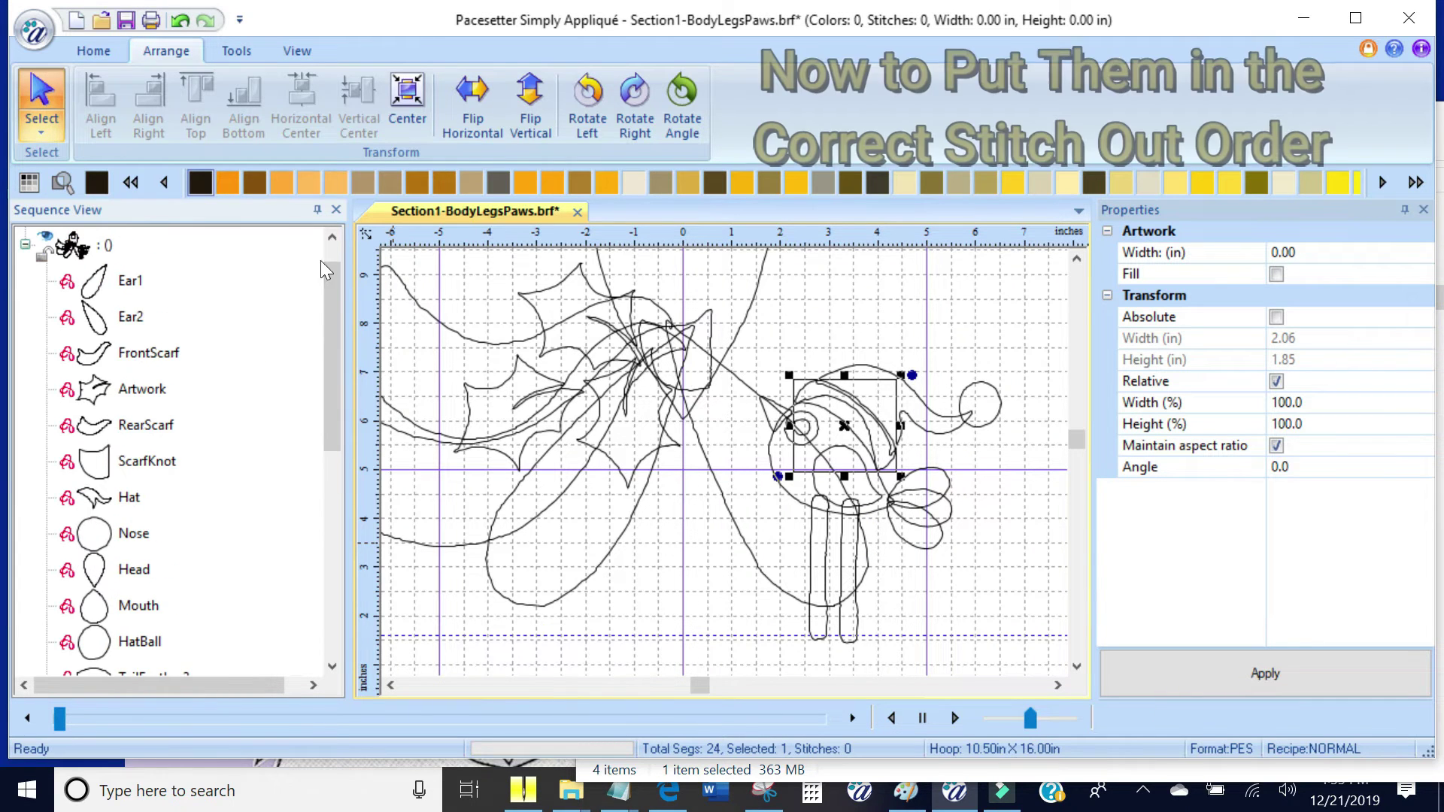
pyautogui.scroll(-2, 309, 466)
pyautogui.moveTo(312, 489); pyautogui.dragTo(312, 523)
pyautogui.moveTo(146, 571); pyautogui.dragTo(142, 358)
pyautogui.moveTo(130, 569); pyautogui.dragTo(183, 403)
pyautogui.scroll(-5, 150, 527)
pyautogui.moveTo(148, 652); pyautogui.dragTo(167, 320)
pyautogui.scroll(1, 208, 374)
pyautogui.scroll(-5, 221, 295)
pyautogui.moveTo(136, 498); pyautogui.dragTo(192, 362)
pyautogui.scroll(-5, 193, 361)
# Put the left-hand bird leg ahead of the other leg in the sequence and rename it BirdLeg1
pyautogui.moveTo(158, 426)
pyautogui.mouseDown()
pyautogui.moveTo(193, 183)
pyautogui.moveTo(160, 397)
pyautogui.mouseUp()
pyautogui.rightClick(151, 427)
pyautogui.click(219, 138)
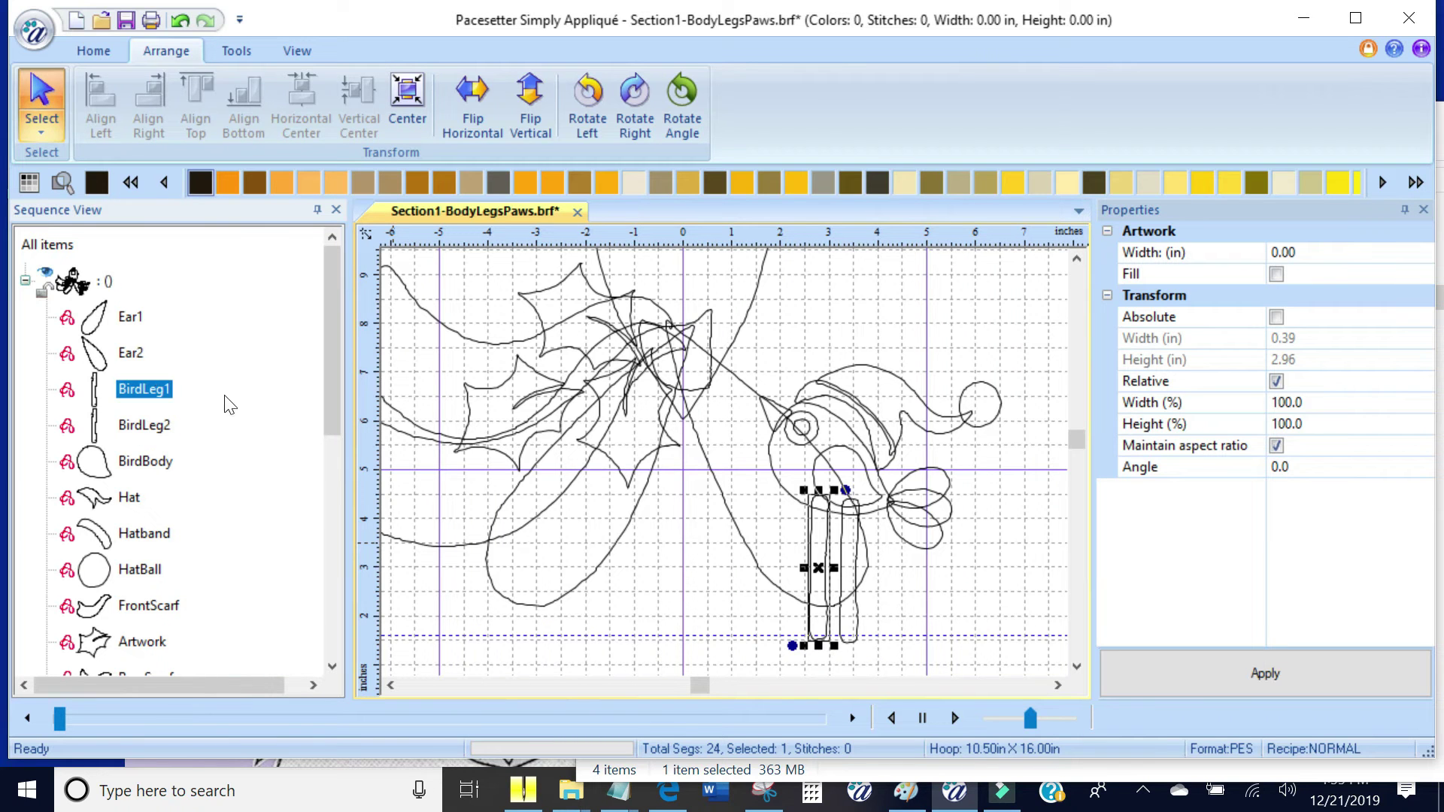
# Reorder the sequence so that TailFeather1, TailFeather2, TailFeather3 and Beak come directly after BirdLeg2
pyautogui.press('Return')
pyautogui.moveTo(140, 642); pyautogui.dragTo(154, 425)
pyautogui.click(150, 644)
pyautogui.moveTo(148, 640); pyautogui.dragTo(262, 500)
pyautogui.click(134, 610)
pyautogui.click(135, 640)
pyautogui.scroll(-1, 134, 640)
pyautogui.click(143, 567)
pyautogui.scroll(-3, 278, 447)
pyautogui.moveTo(134, 530); pyautogui.dragTo(151, 557)
pyautogui.scroll(-4, 193, 589)
pyautogui.click(143, 570)
pyautogui.scroll(-5, 316, 496)
pyautogui.click(132, 569)
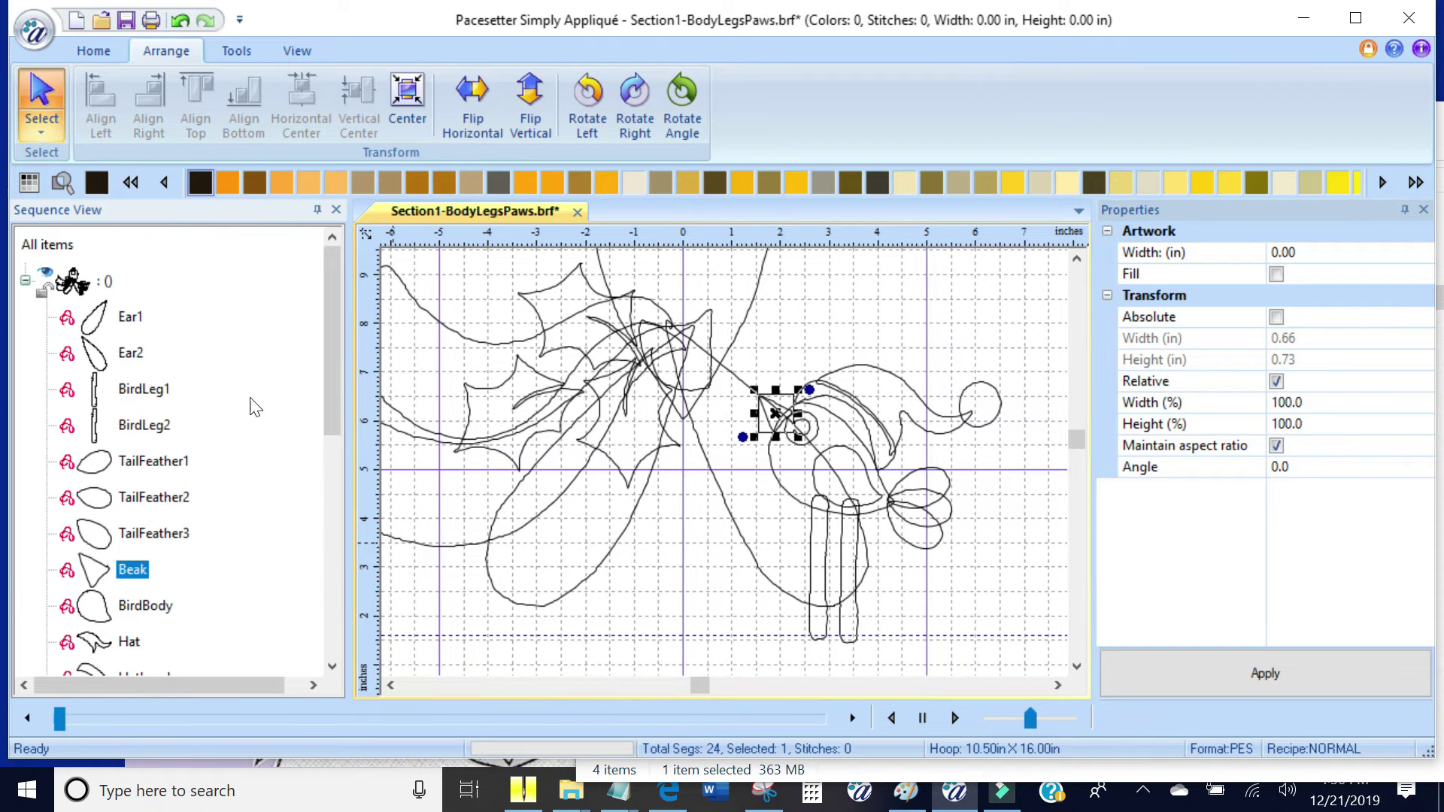
# Select the bird's three tail feathers and nudge them slightly so that their tips meet the rear of the bird's body
pyautogui.click(132, 317)
pyautogui.click(144, 426)
pyautogui.click(144, 462)
pyautogui.scroll(2, 724, 462)
pyautogui.click(1058, 685)
pyautogui.click(1058, 686)
pyautogui.click(1076, 666)
pyautogui.click(1076, 666)
pyautogui.scroll(-2, 987, 601)
pyautogui.keyDown('ctrl'); pyautogui.click(993, 538); pyautogui.keyUp('ctrl')
pyautogui.keyDown('ctrl'); pyautogui.click(985, 570); pyautogui.keyUp('ctrl')
pyautogui.moveTo(891, 480); pyautogui.dragTo(912, 484)
pyautogui.moveTo(913, 484); pyautogui.dragTo(914, 482)
pyautogui.click(767, 540)
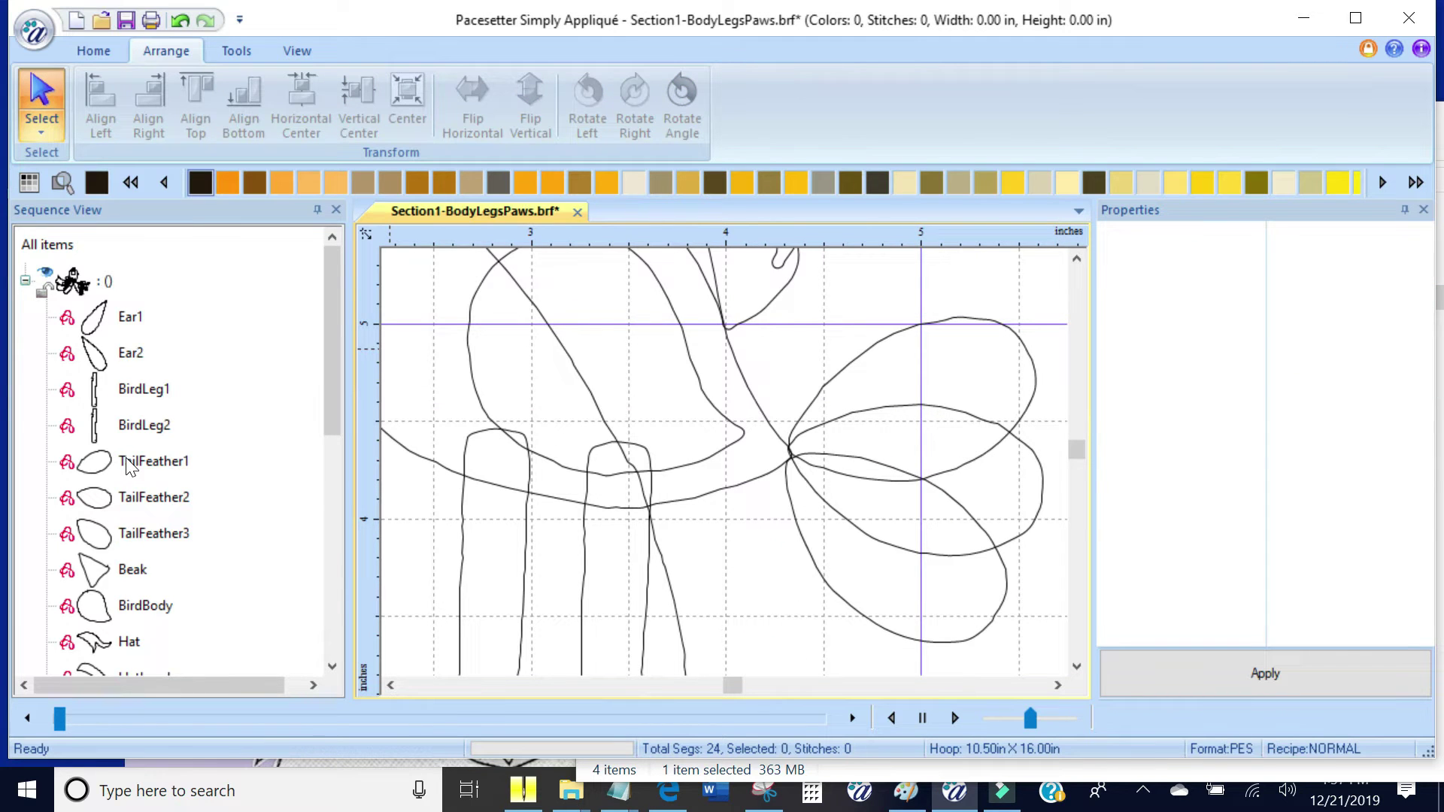
# Reorder the sequence so that Beak and BirdBody come before the three tail feathers
pyautogui.click(137, 604)
pyautogui.moveTo(137, 604); pyautogui.dragTo(179, 433)
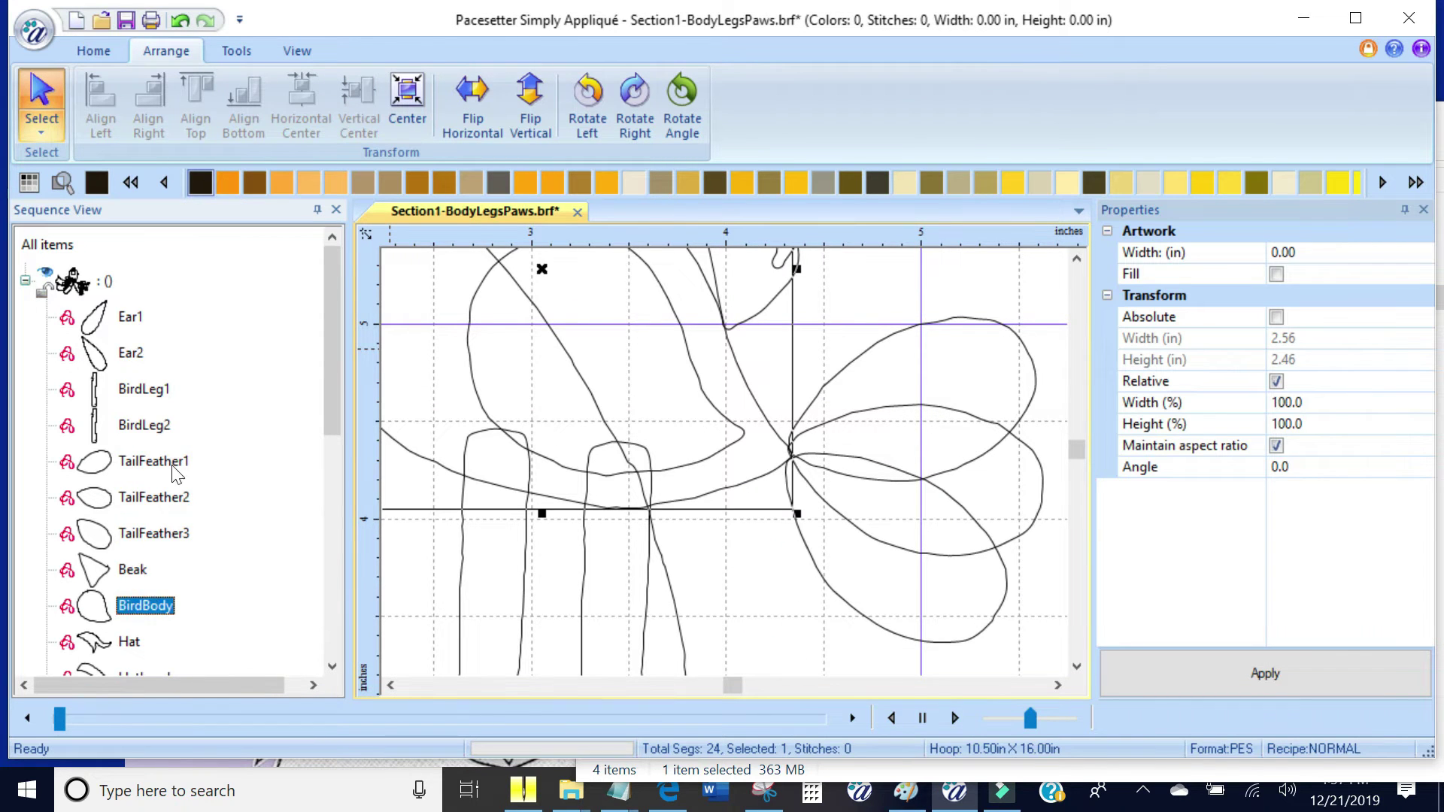
pyautogui.click(172, 464)
pyautogui.keyDown('shift'); pyautogui.click(166, 531); pyautogui.keyUp('shift')
pyautogui.moveTo(162, 493); pyautogui.dragTo(141, 606)
# Reorder the sequence so that Wing, Eyeball and Pupil follow HatBall, with RearScarf ahead of FrontScarf
pyautogui.click(139, 461)
pyautogui.scroll(-2, 548, 507)
pyautogui.click(150, 498)
pyautogui.click(162, 569)
pyautogui.click(171, 605)
pyautogui.scroll(-1, 173, 608)
pyautogui.click(139, 532)
pyautogui.click(154, 572)
pyautogui.scroll(-1, 151, 602)
pyautogui.click(129, 538)
pyautogui.click(134, 606)
pyautogui.click(392, 684)
pyautogui.moveTo(331, 461); pyautogui.dragTo(331, 519)
pyautogui.moveTo(145, 571); pyautogui.dragTo(121, 468)
pyautogui.scroll(-2, 156, 470)
# Rename the holly leaf following FrontScarf as Leaf2 and the uppermost holly leaf as Leaf1
pyautogui.rightClick(146, 461)
pyautogui.click(208, 167)
pyautogui.write('Leaf1')
pyautogui.press('Return')
pyautogui.rightClick(138, 641)
pyautogui.click(178, 352)
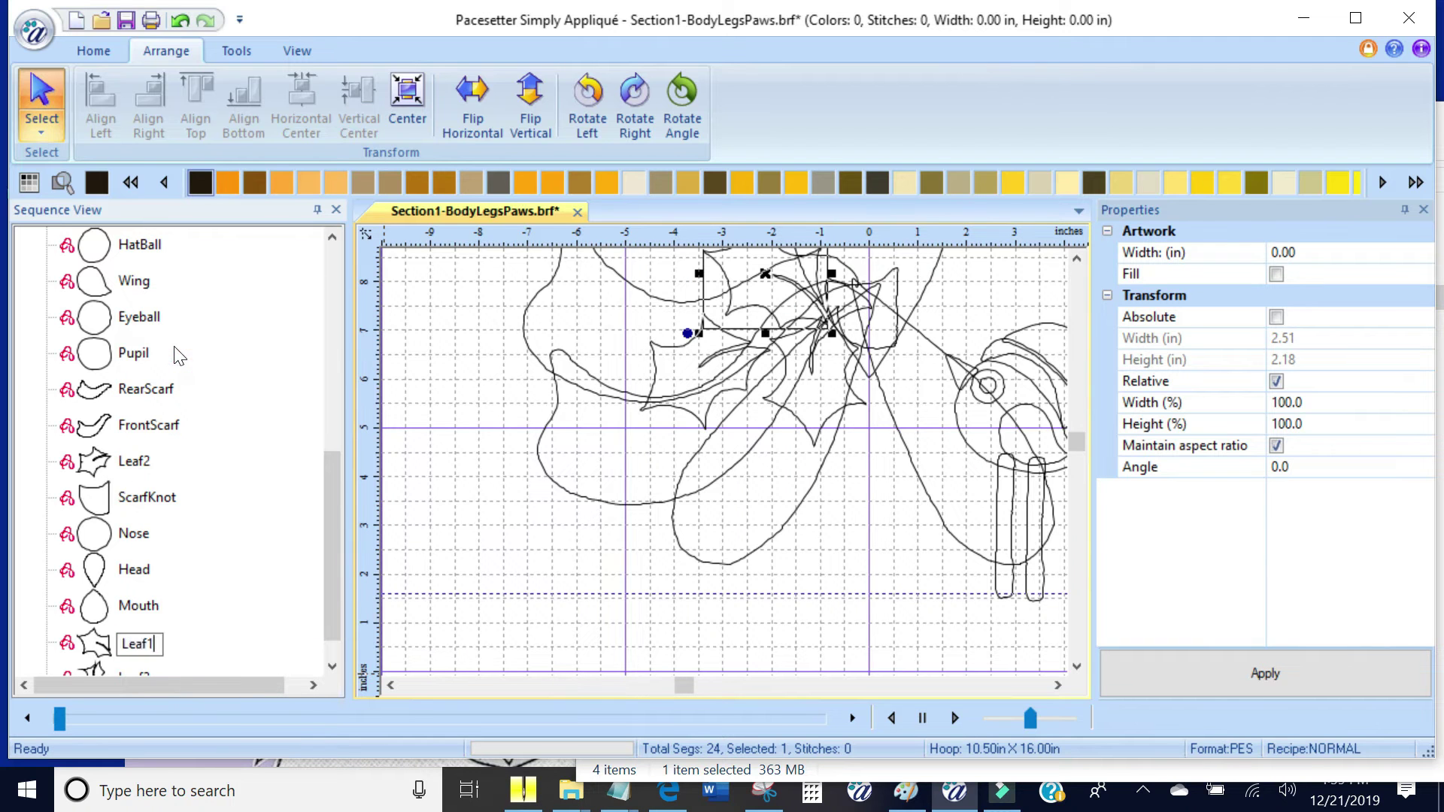
# Move the scarf knot away from the scarf ends, down towards the bird
pyautogui.click(833, 574)
pyautogui.scroll(1, 832, 574)
pyautogui.click(1079, 257)
pyautogui.click(1079, 257)
pyautogui.click(1056, 687)
pyautogui.click(1056, 686)
pyautogui.moveTo(871, 346); pyautogui.dragTo(990, 636)
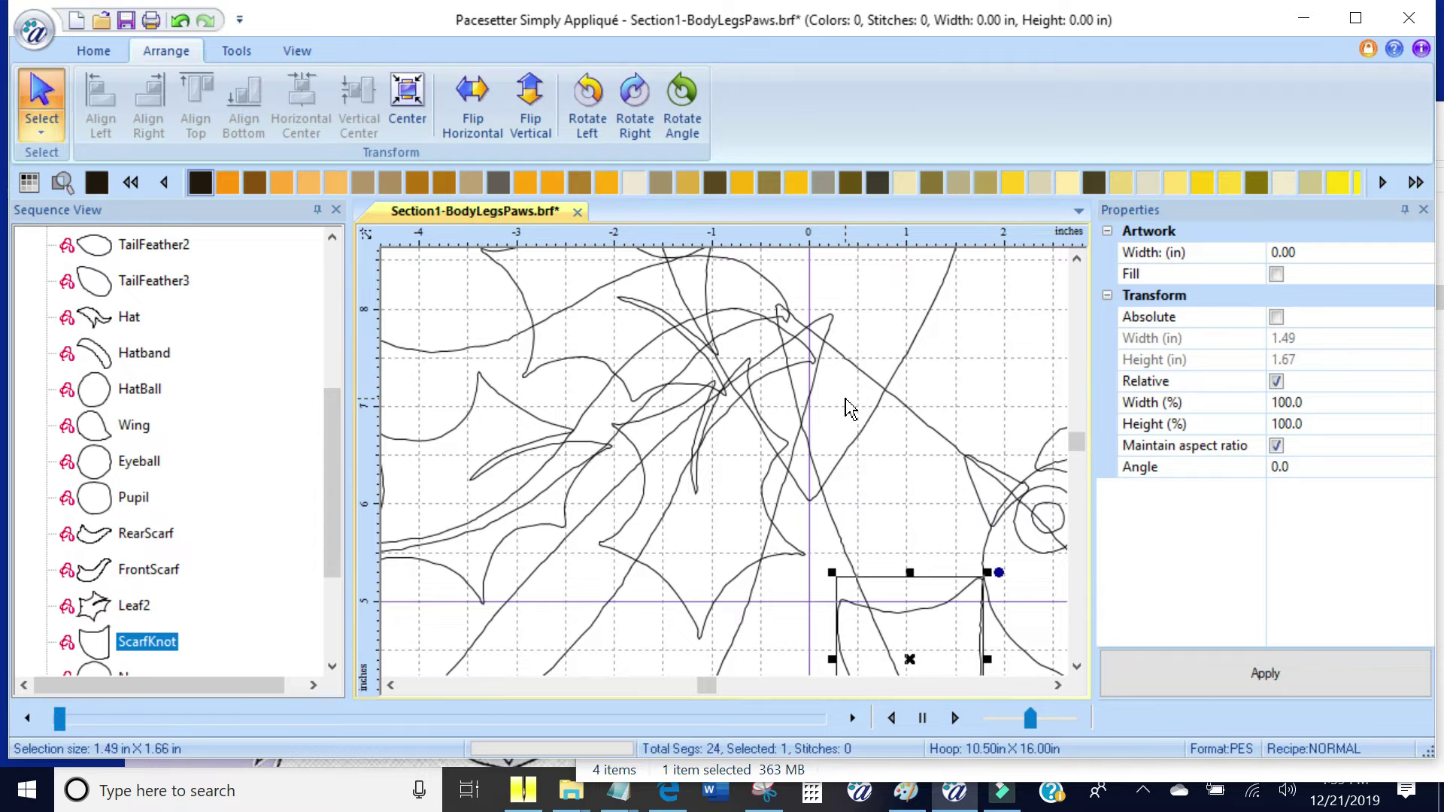
# Move the overlapping holly leaves leftwards, clear of the scarf ends
pyautogui.moveTo(661, 348); pyautogui.dragTo(583, 387)
pyautogui.scroll(-1, 576, 380)
pyautogui.click(726, 626)
pyautogui.moveTo(680, 449); pyautogui.dragTo(549, 462)
# Put the scarf knot back below the head and align the front and rear scarf ends with its upper corner
pyautogui.moveTo(678, 365); pyautogui.dragTo(653, 411)
pyautogui.moveTo(838, 554); pyautogui.dragTo(832, 425)
pyautogui.click(777, 572)
pyautogui.scroll(1, 776, 572)
pyautogui.moveTo(620, 336)
pyautogui.mouseDown()
pyautogui.moveTo(572, 474)
pyautogui.moveTo(638, 357)
pyautogui.mouseUp()
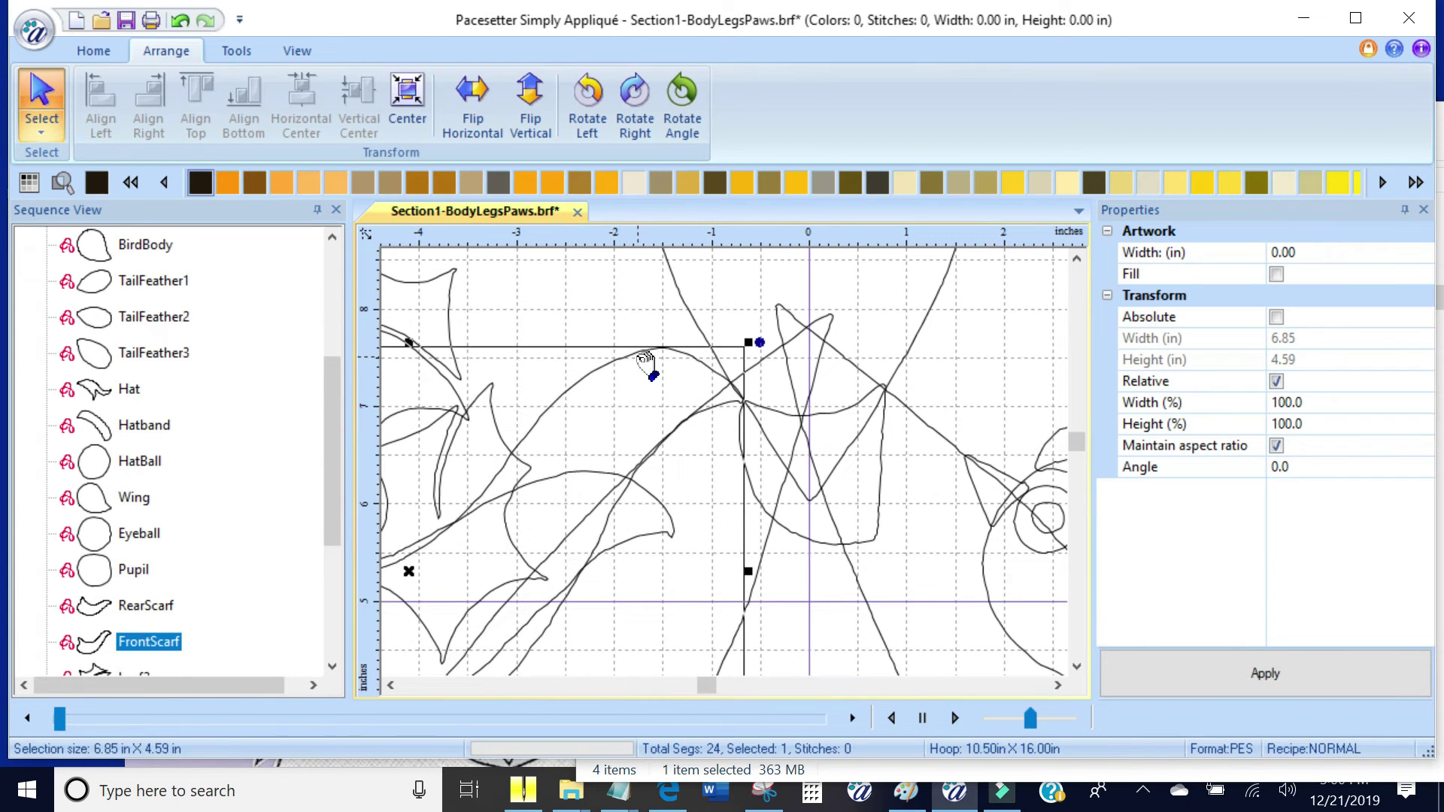
pyautogui.moveTo(628, 480); pyautogui.dragTo(682, 403)
pyautogui.moveTo(747, 379); pyautogui.dragTo(715, 292)
pyautogui.moveTo(627, 373); pyautogui.dragTo(632, 399)
pyautogui.moveTo(757, 389); pyautogui.dragTo(743, 354)
pyautogui.moveTo(605, 383); pyautogui.dragTo(619, 416)
pyautogui.moveTo(713, 413); pyautogui.dragTo(715, 382)
# Move the three holly leaves back over the scarf beside the knot
pyautogui.moveTo(450, 331); pyautogui.dragTo(727, 316)
pyautogui.moveTo(511, 449); pyautogui.dragTo(764, 464)
pyautogui.click(390, 685)
pyautogui.moveTo(479, 471); pyautogui.dragTo(679, 467)
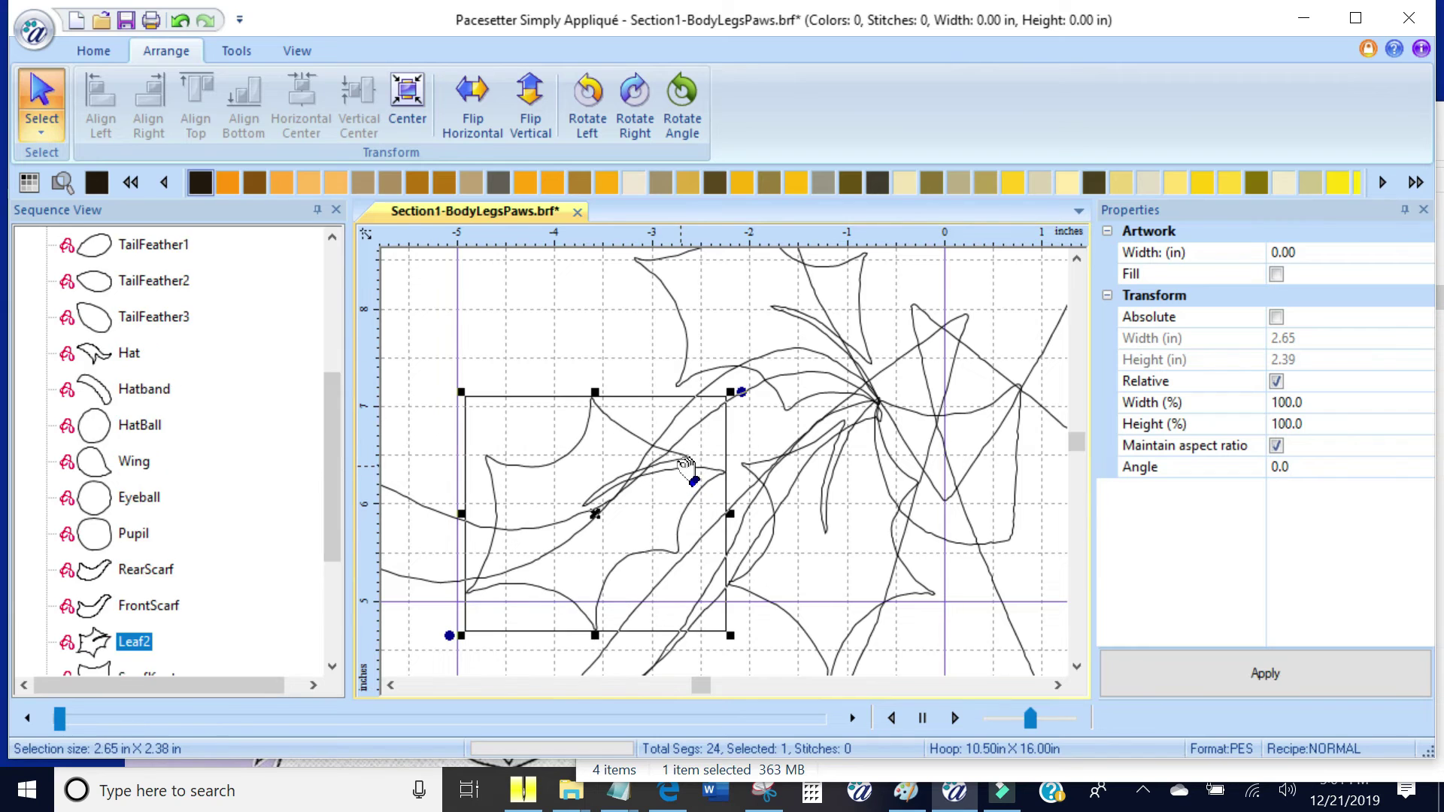
pyautogui.scroll(-1, 307, 611)
# Move Head and Mouth up in the sequence to directly follow Pupil
pyautogui.click(144, 535)
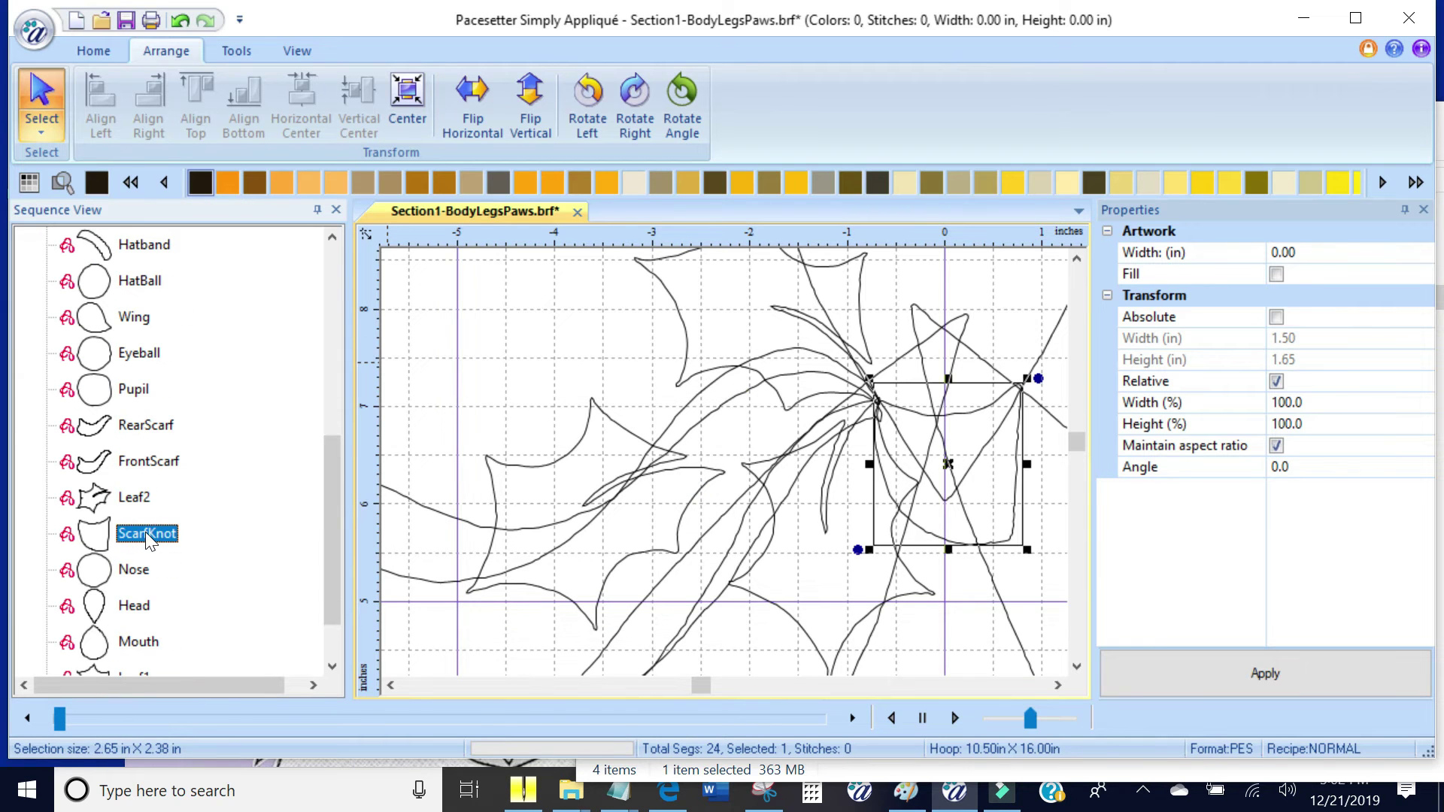
pyautogui.click(134, 604)
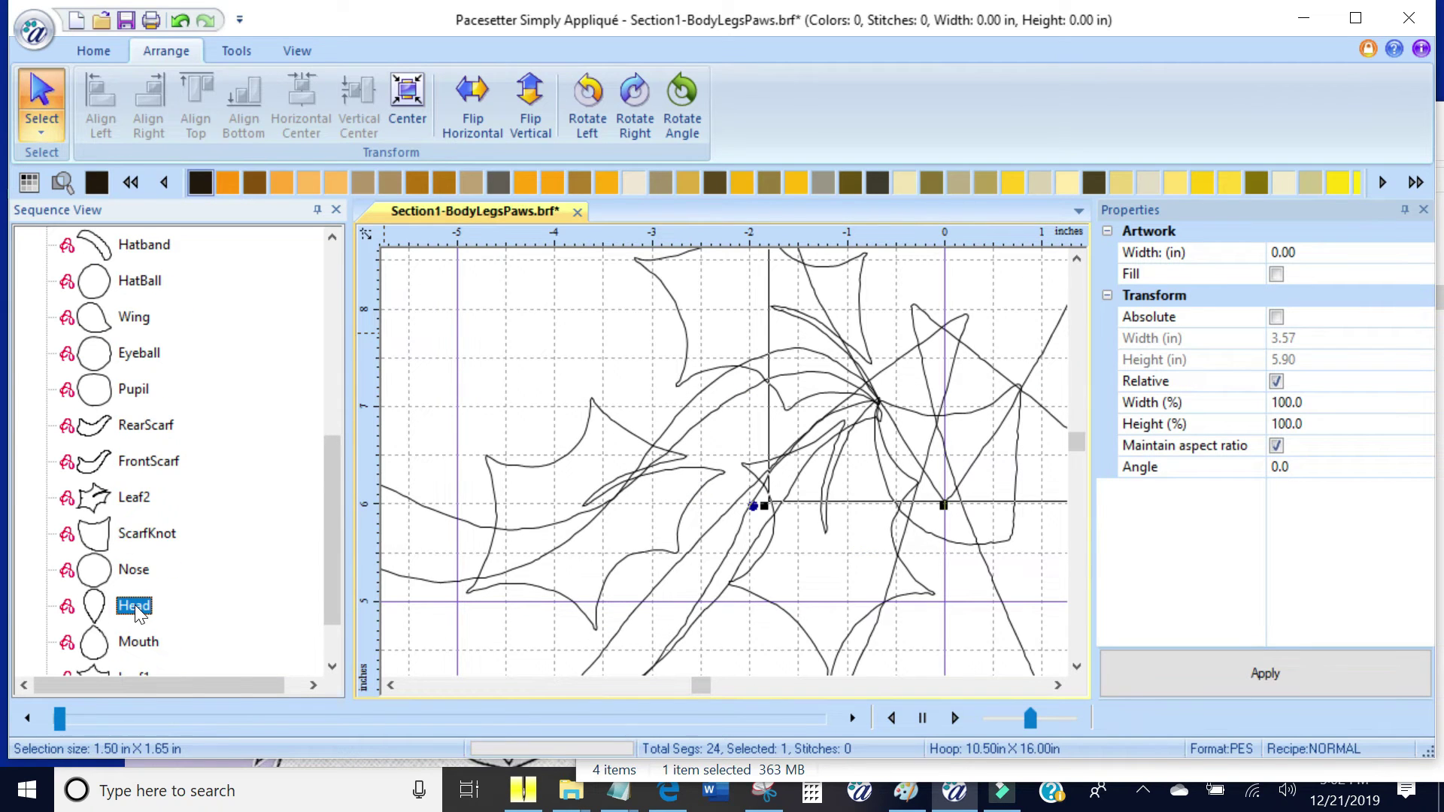
pyautogui.moveTo(133, 605); pyautogui.dragTo(171, 399)
pyautogui.scroll(-2, 135, 652)
pyautogui.moveTo(133, 653); pyautogui.dragTo(192, 440)
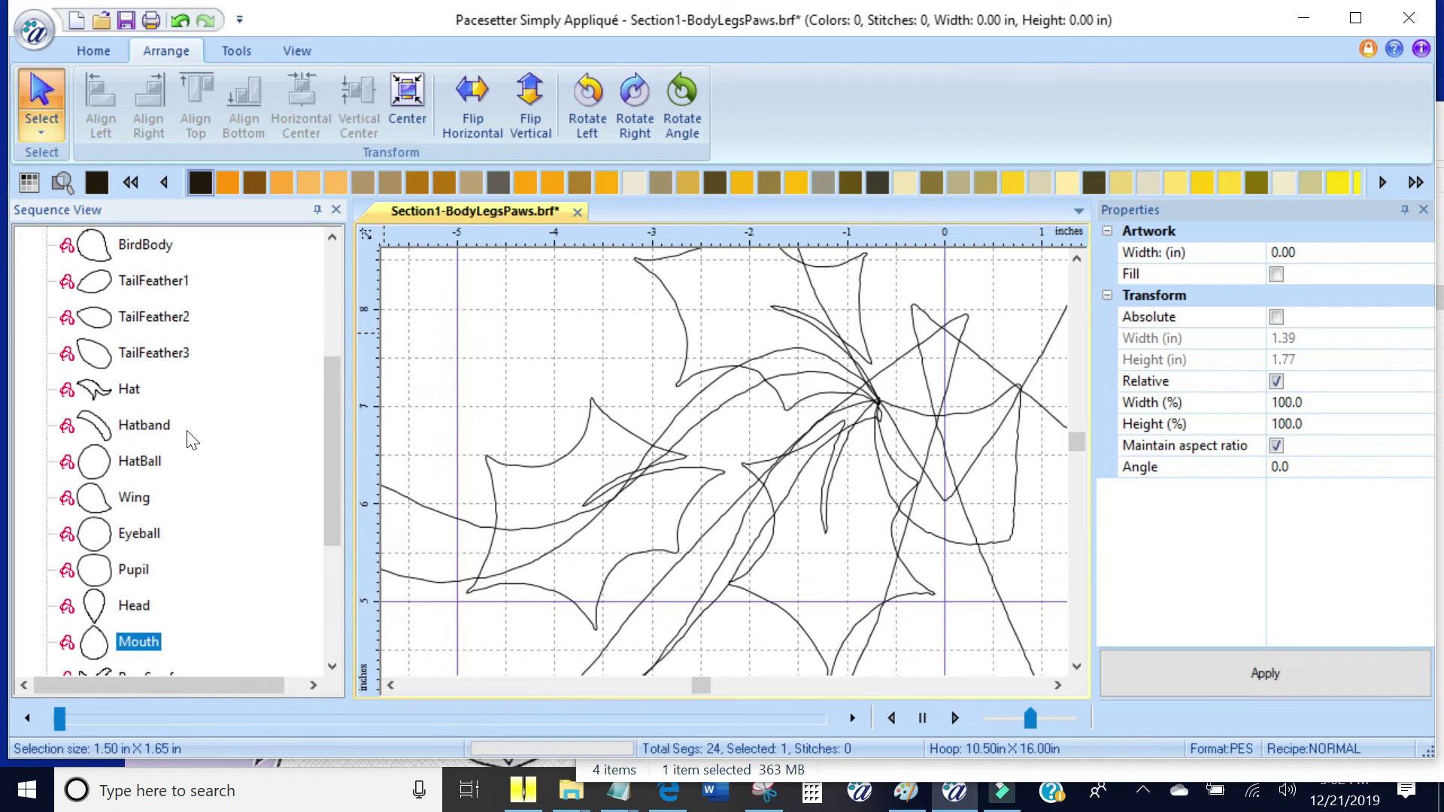
# Move FrontScarf and RearScarf ahead of Head in the sequence, with RearScarf first
pyautogui.scroll(-1, 191, 440)
pyautogui.moveTo(148, 606); pyautogui.dragTo(175, 505)
pyautogui.scroll(-2, 330, 531)
pyautogui.moveTo(146, 572); pyautogui.dragTo(180, 445)
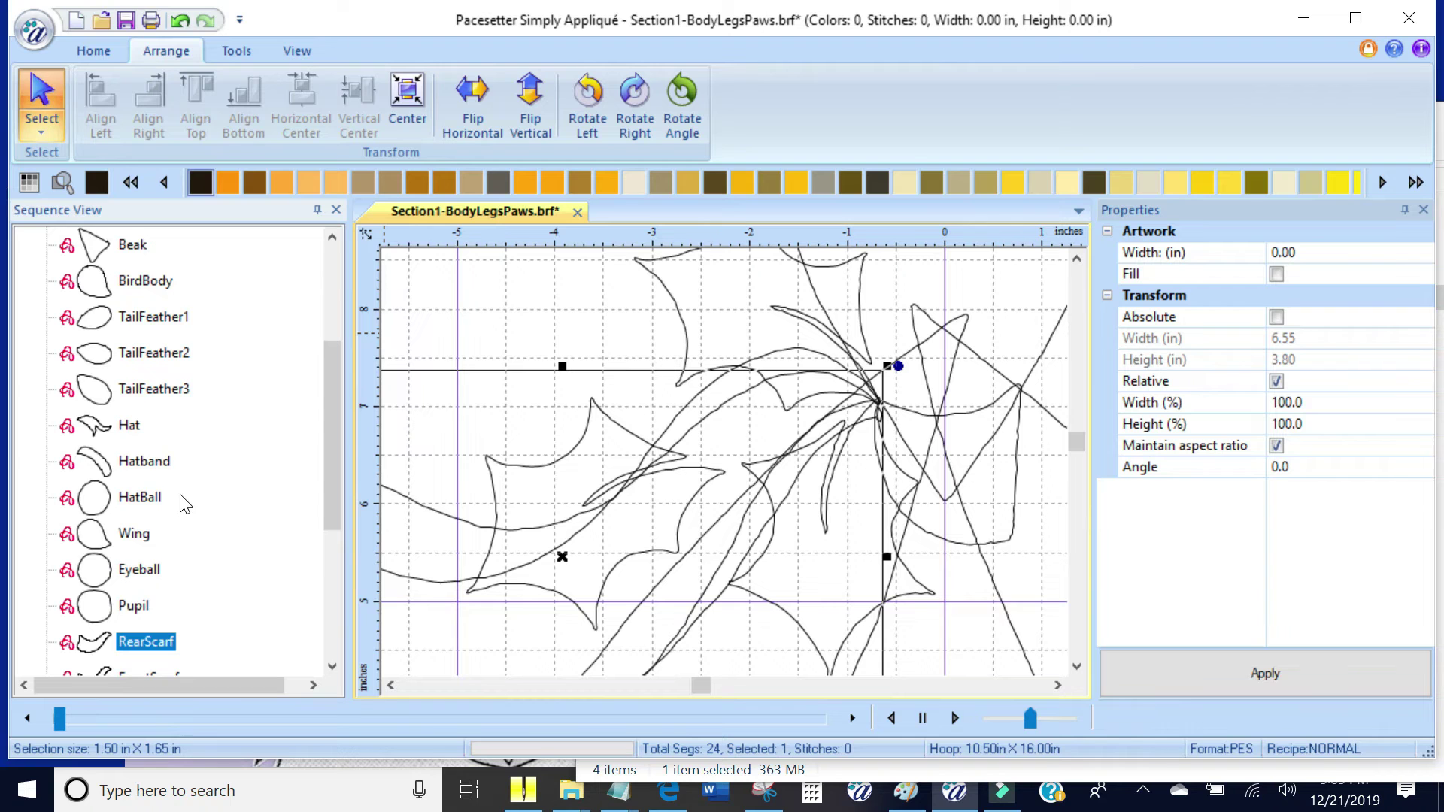
pyautogui.scroll(-2, 323, 485)
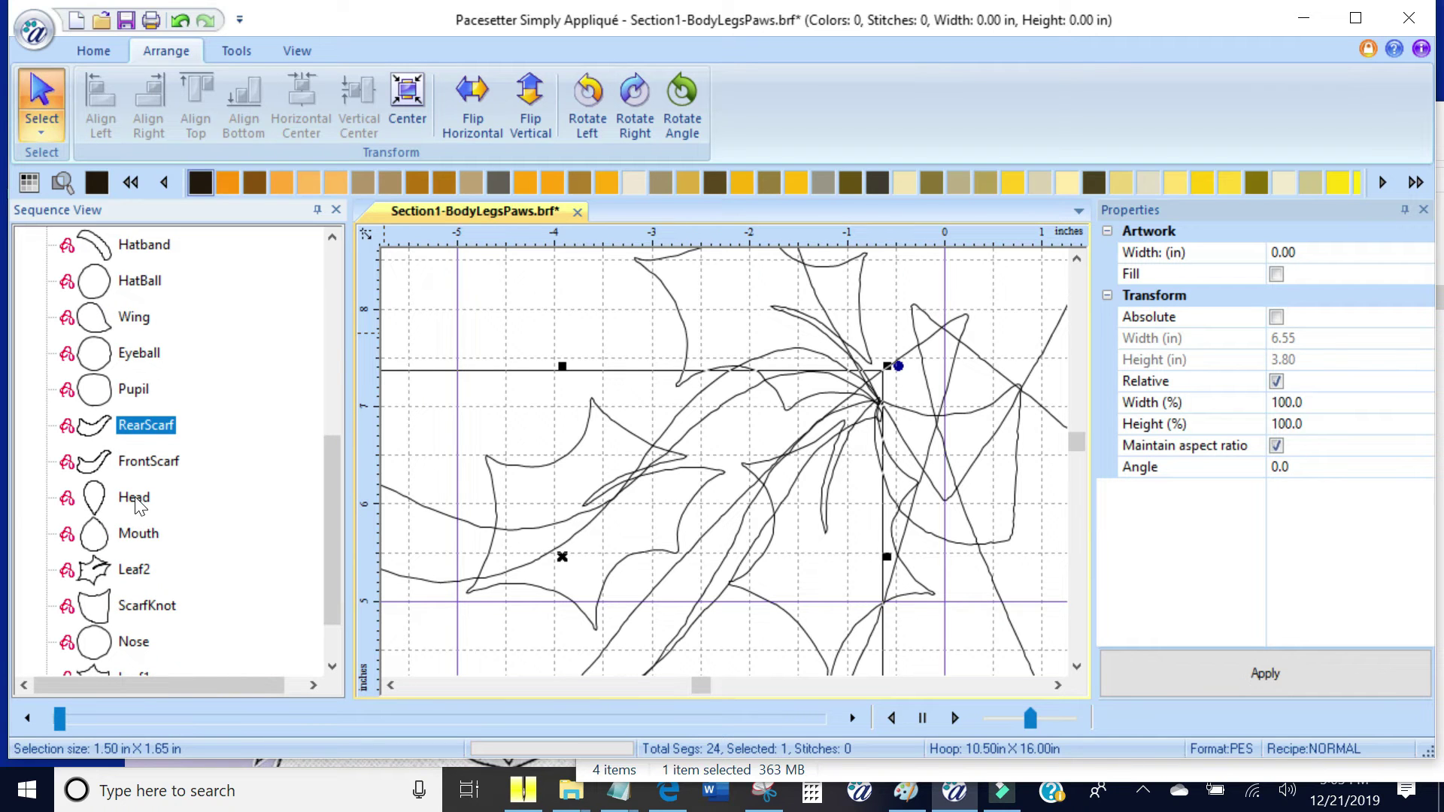
# Move Nose ahead of Head and Leaf1 ahead of Leaf2 in the sequence
pyautogui.click(142, 509)
pyautogui.scroll(-1, 142, 508)
pyautogui.moveTo(135, 604); pyautogui.dragTo(139, 471)
pyautogui.click(140, 611)
pyautogui.moveTo(129, 412); pyautogui.dragTo(129, 413)
# Move ScarfKnot ahead of Leaf1 in the sequence, leaving the three leaves last
pyautogui.scroll(-2, 331, 489)
pyautogui.click(146, 423)
pyautogui.click(137, 497)
pyautogui.click(137, 572)
pyautogui.click(142, 608)
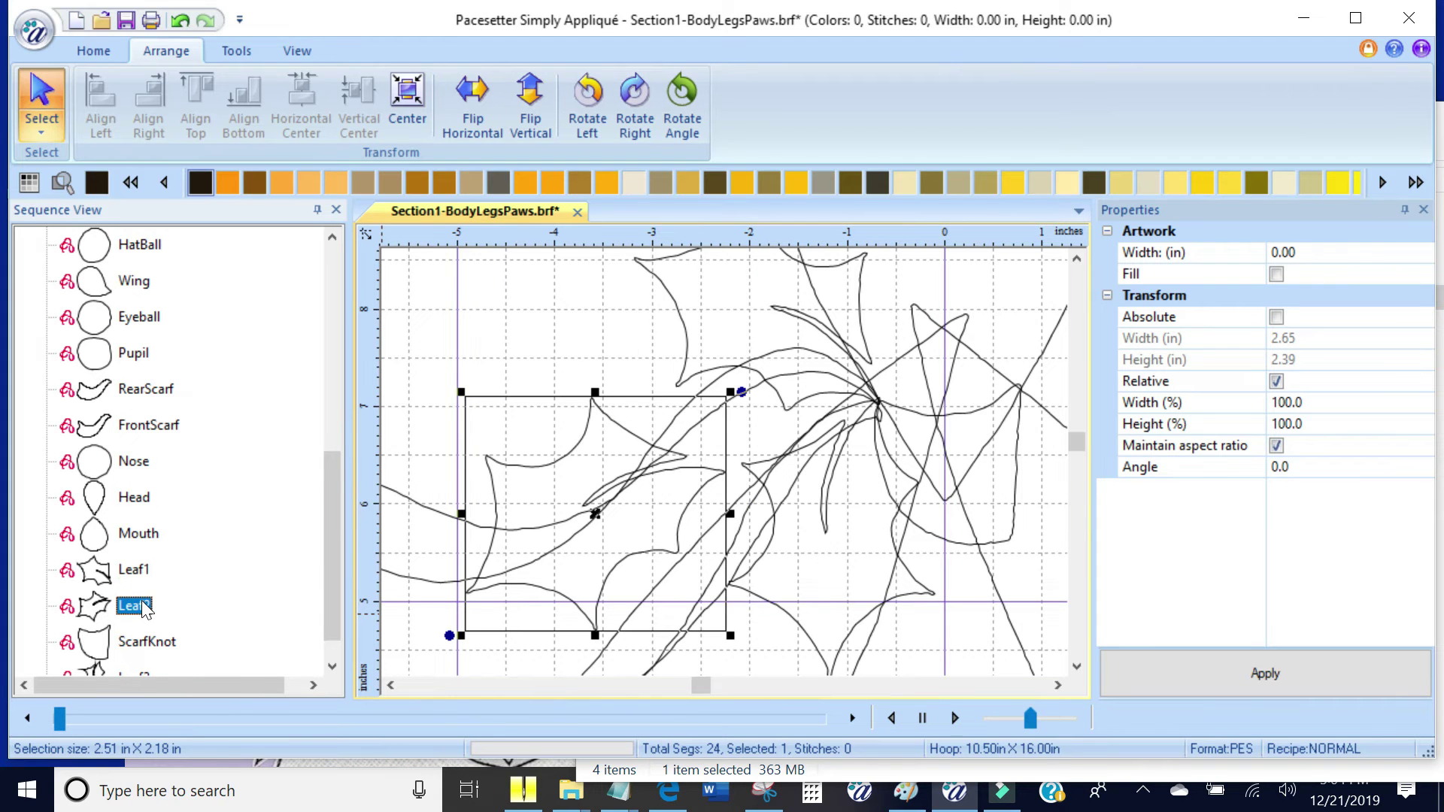
pyautogui.scroll(-1, 325, 564)
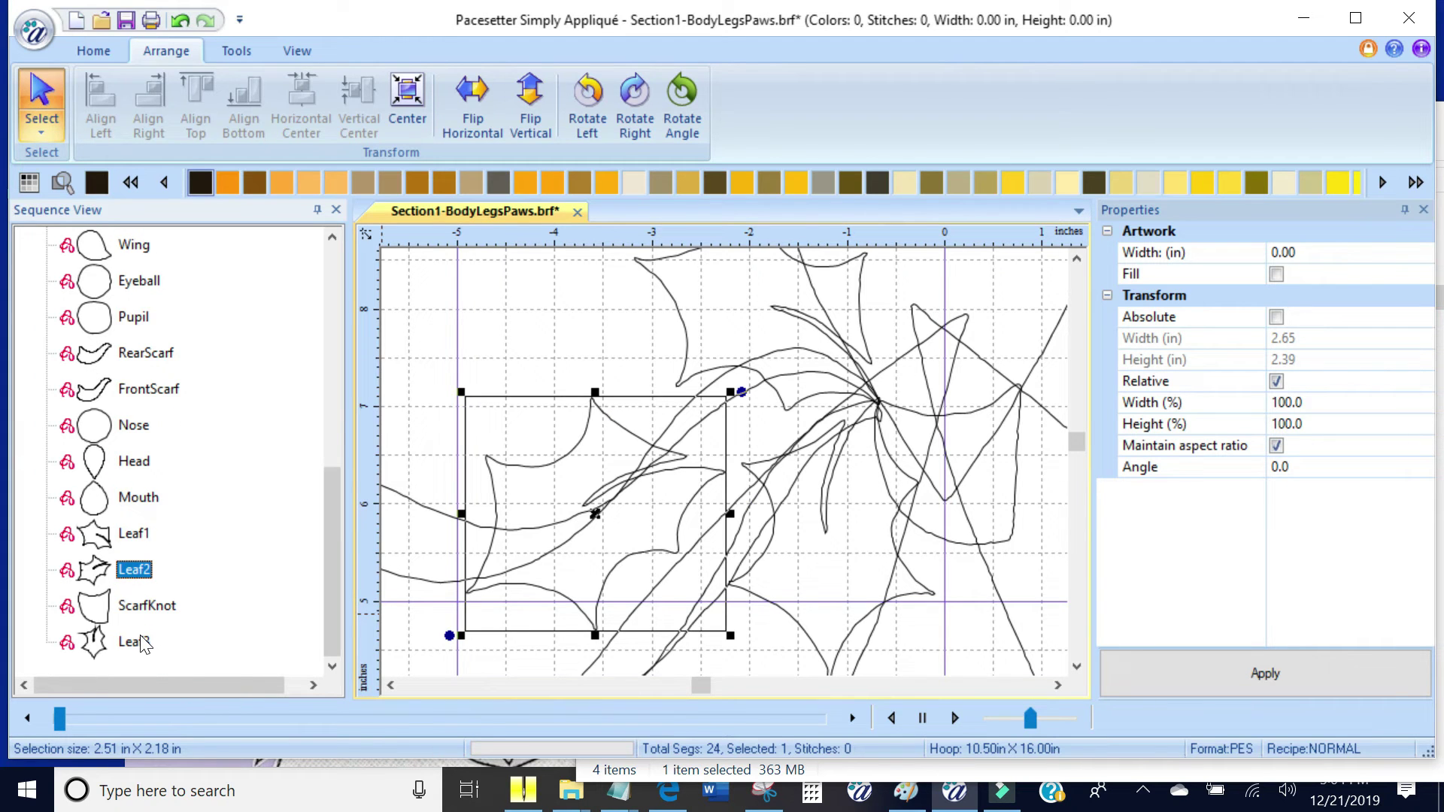
pyautogui.moveTo(146, 611); pyautogui.dragTo(137, 533)
pyautogui.moveTo(329, 572); pyautogui.dragTo(329, 620)
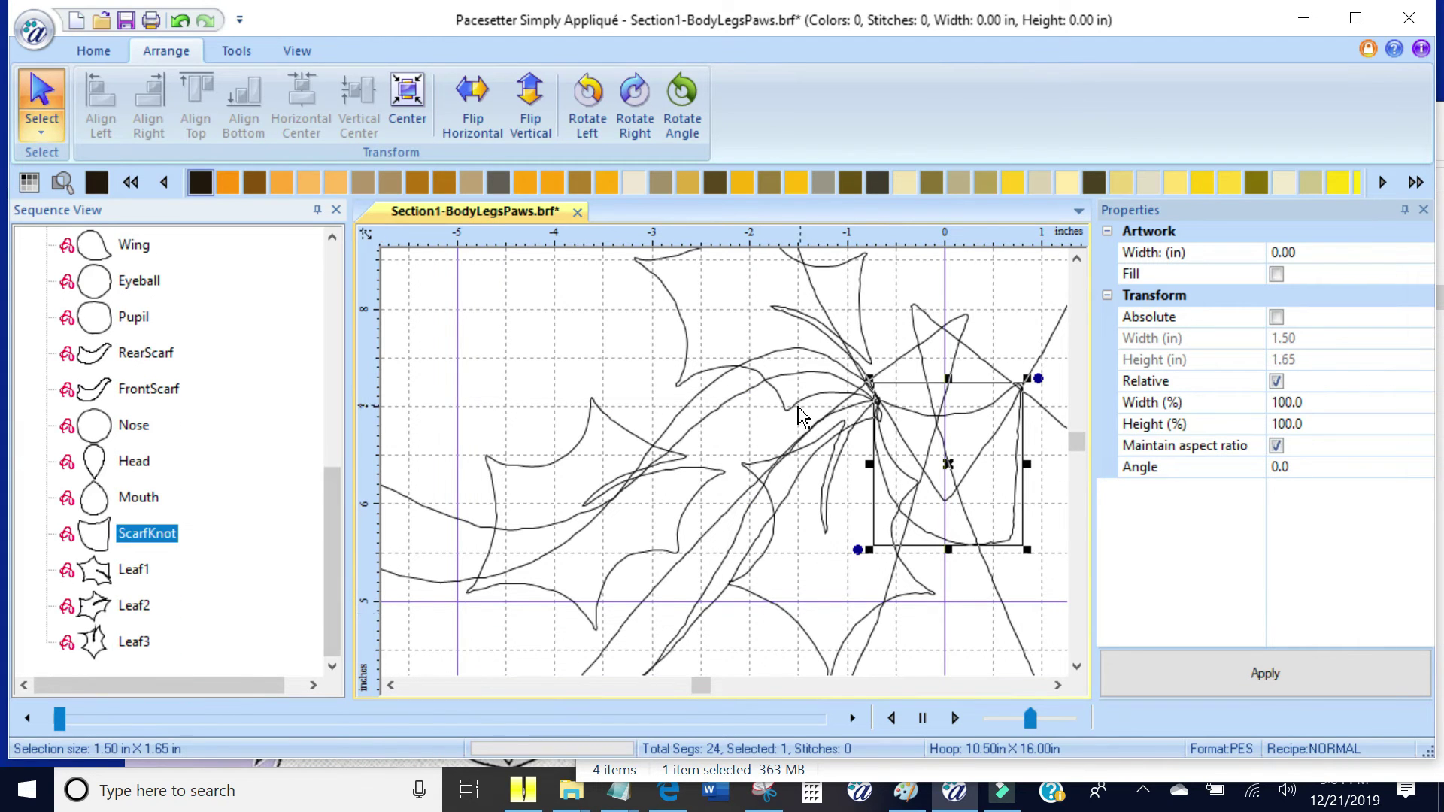
# Step through the pieces in sequence from Ear1 onwards to check the stitch-out order against the whole design
pyautogui.scroll(-2, 797, 414)
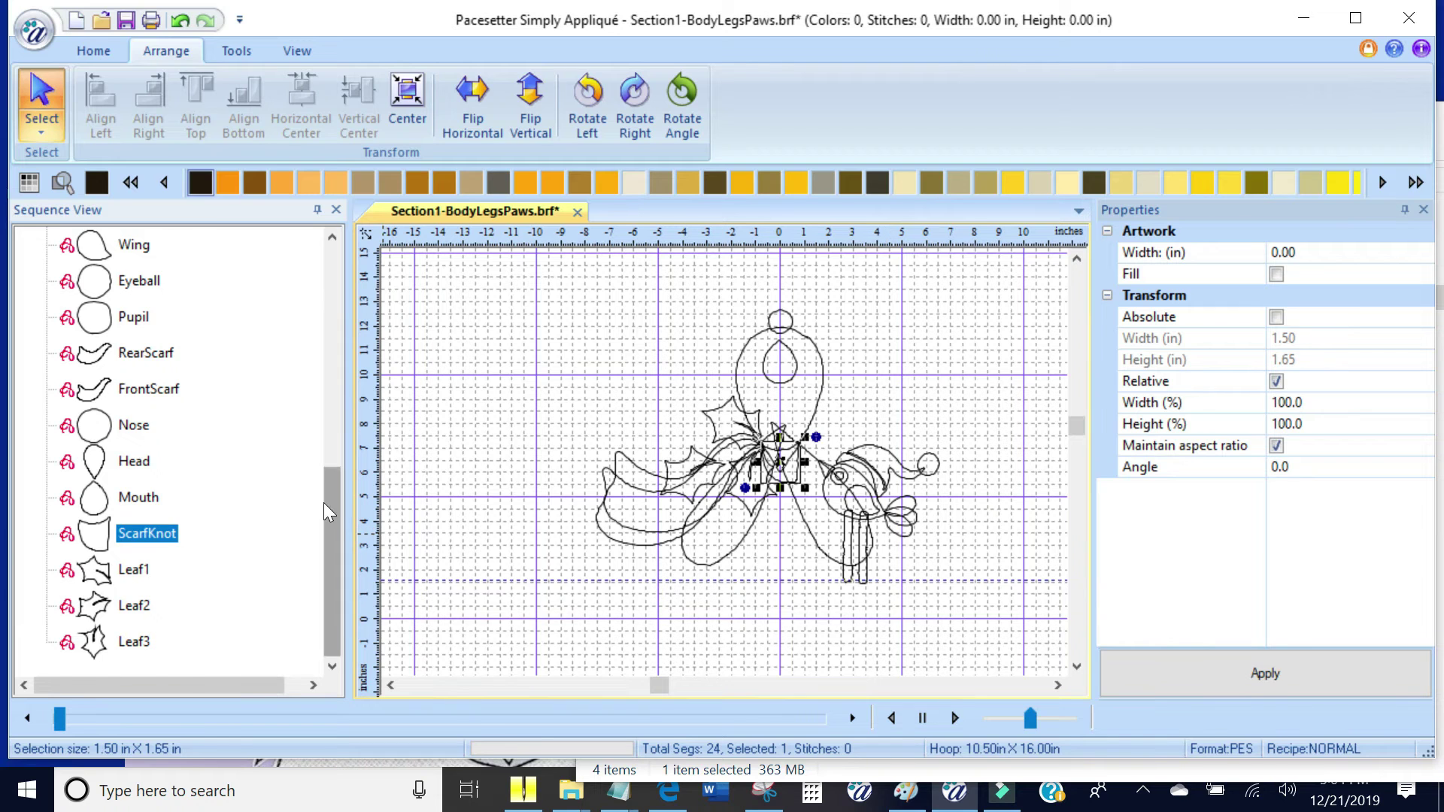
pyautogui.moveTo(329, 503); pyautogui.dragTo(329, 282)
pyautogui.click(132, 320)
pyautogui.click(131, 353)
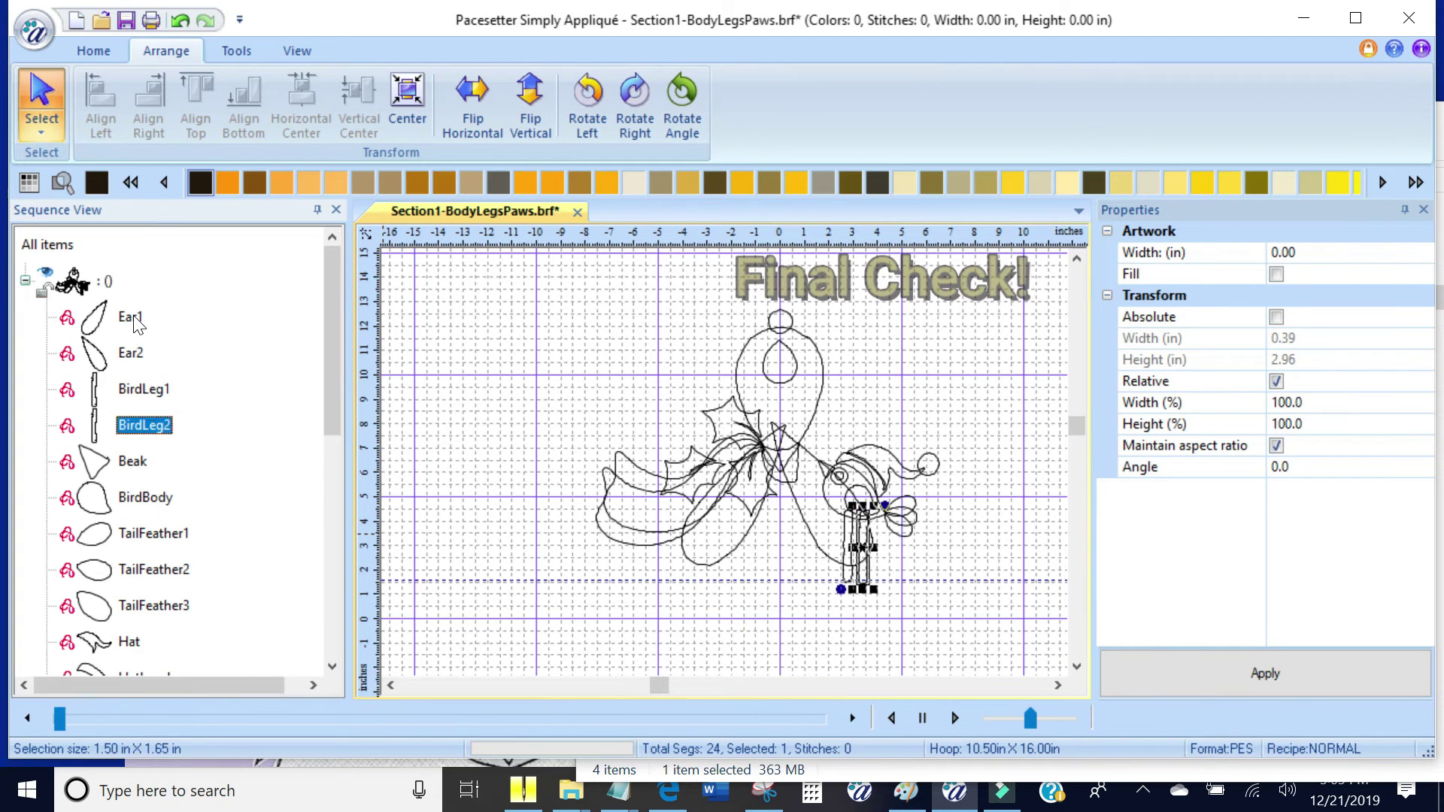
pyautogui.press('Down')
pyautogui.press('Down')
pyautogui.press('Down')
pyautogui.press('Down')
pyautogui.press('Down')
pyautogui.press('Down')
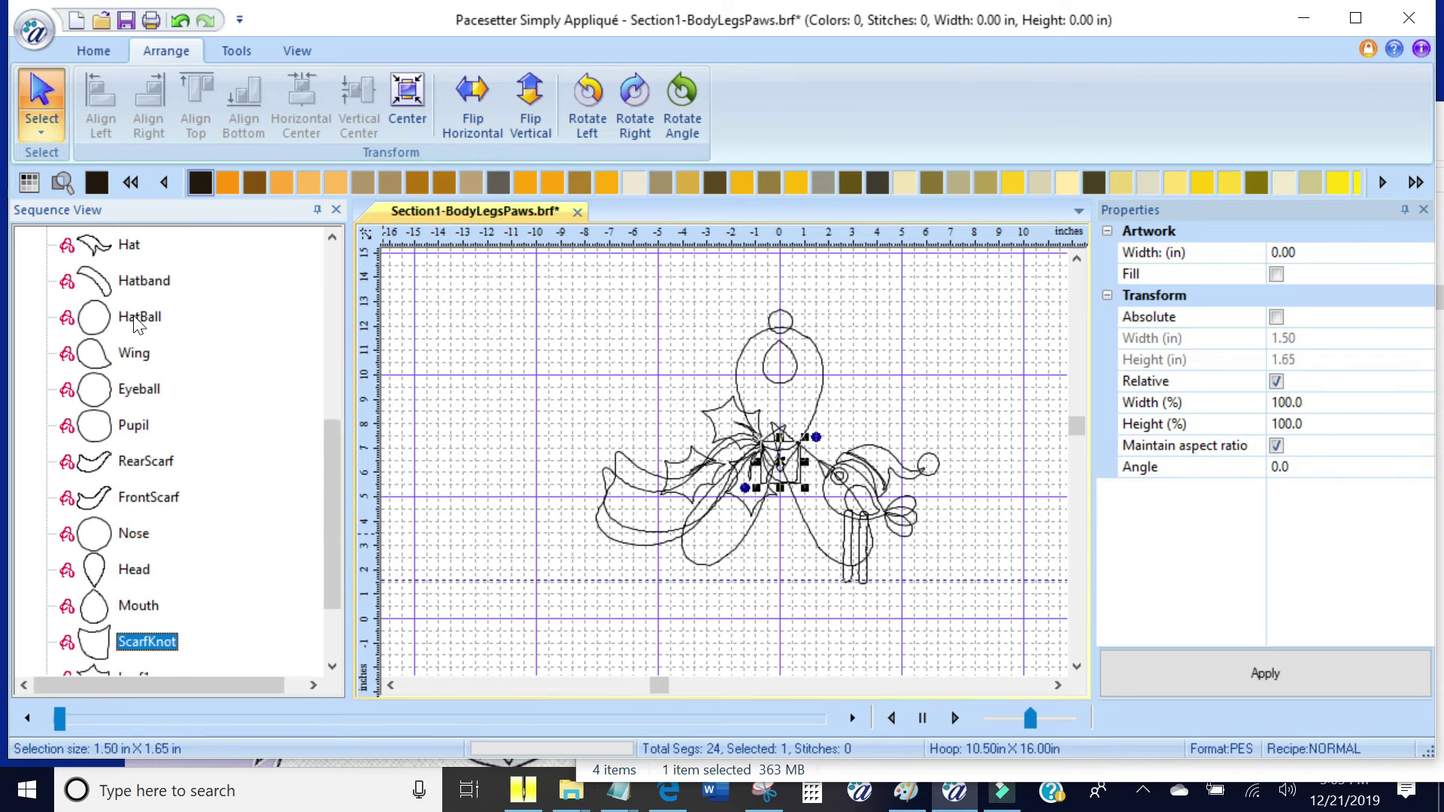
# Try importing the BodyLegsPaws FCM file into the head-section design and delete the imported artwork
pyautogui.hotkey('ctrl', 'a')
pyautogui.click(252, 51)
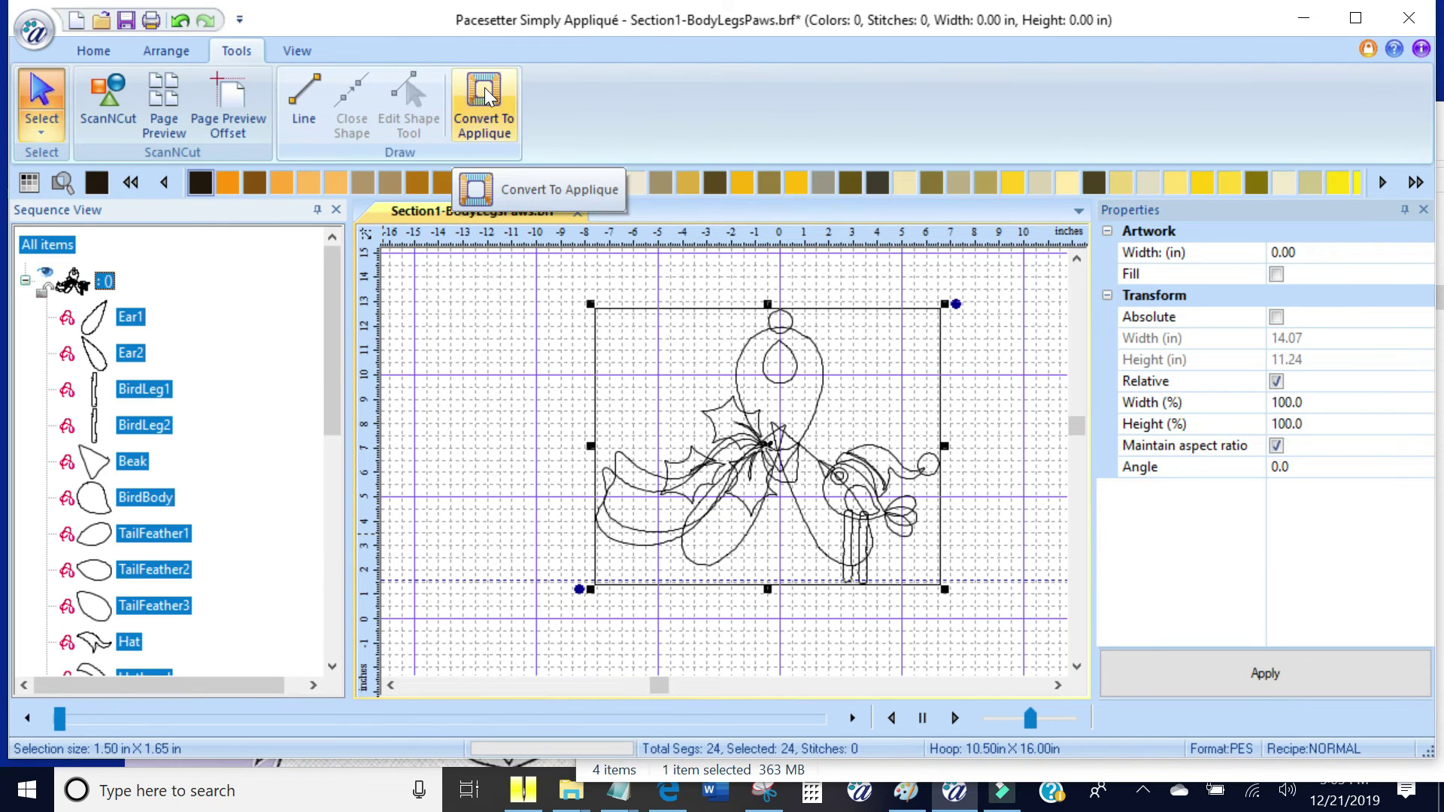
pyautogui.click(578, 335)
pyautogui.click(33, 30)
pyautogui.click(113, 529)
pyautogui.click(680, 254)
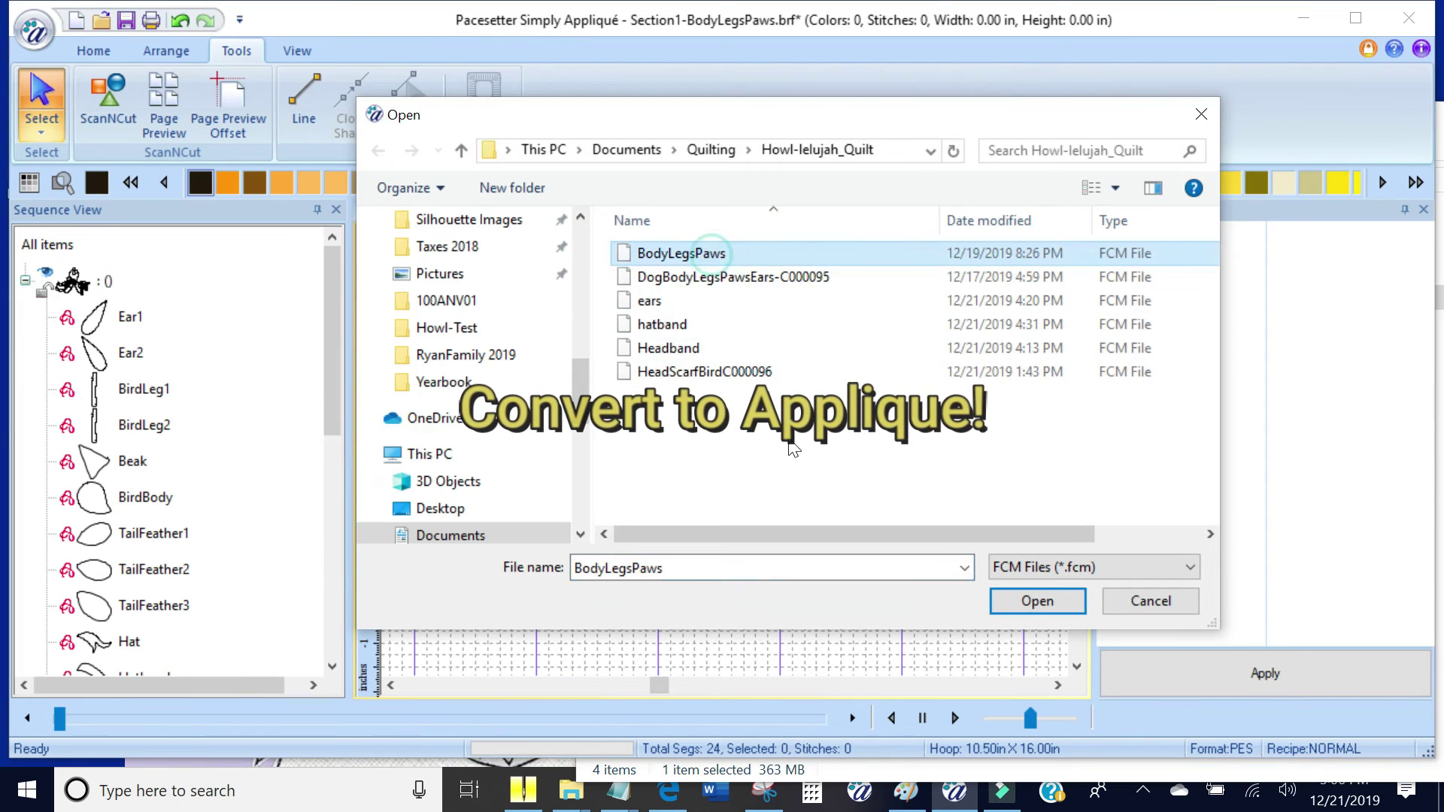
pyautogui.click(1035, 600)
pyautogui.press('Delete')
# Open the BodyLegsPaws PES design and centre all pieces of the head-section design
pyautogui.scroll(2, 1026, 510)
pyautogui.click(1076, 258)
pyautogui.click(390, 686)
pyautogui.scroll(-1, 724, 461)
pyautogui.click(101, 21)
pyautogui.click(509, 260)
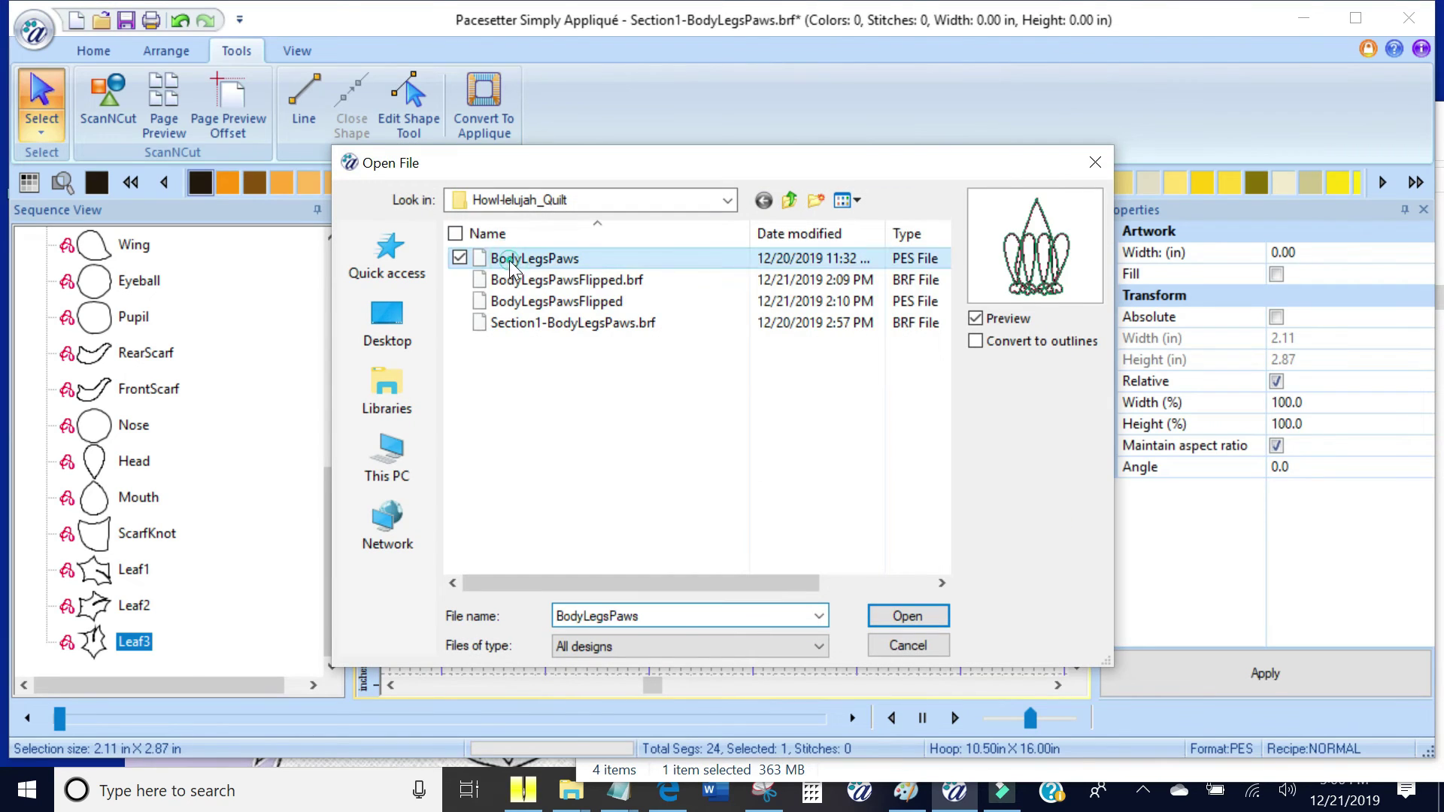
pyautogui.click(914, 616)
pyautogui.hotkey('ctrl', 'Tab')
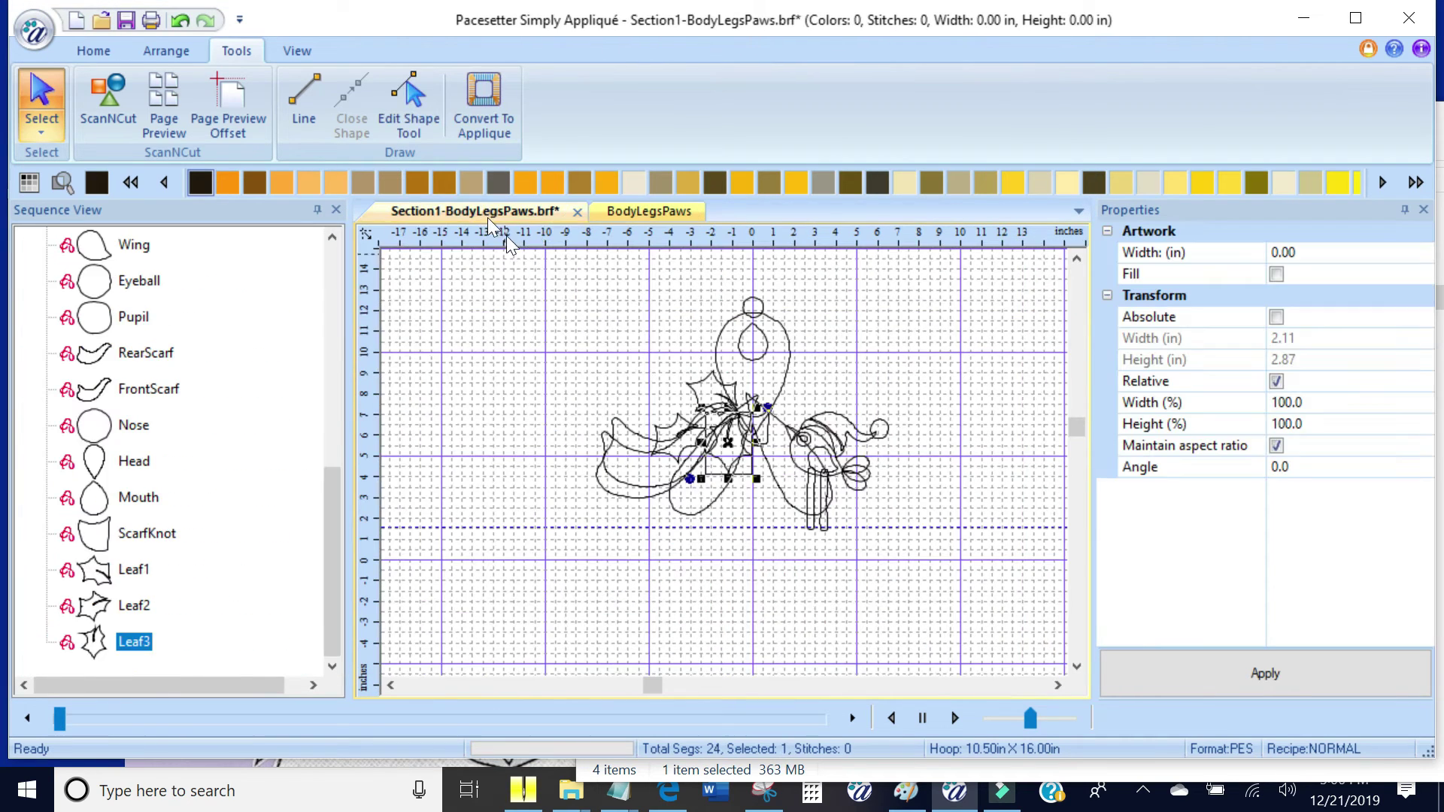
pyautogui.hotkey('ctrl', 'a')
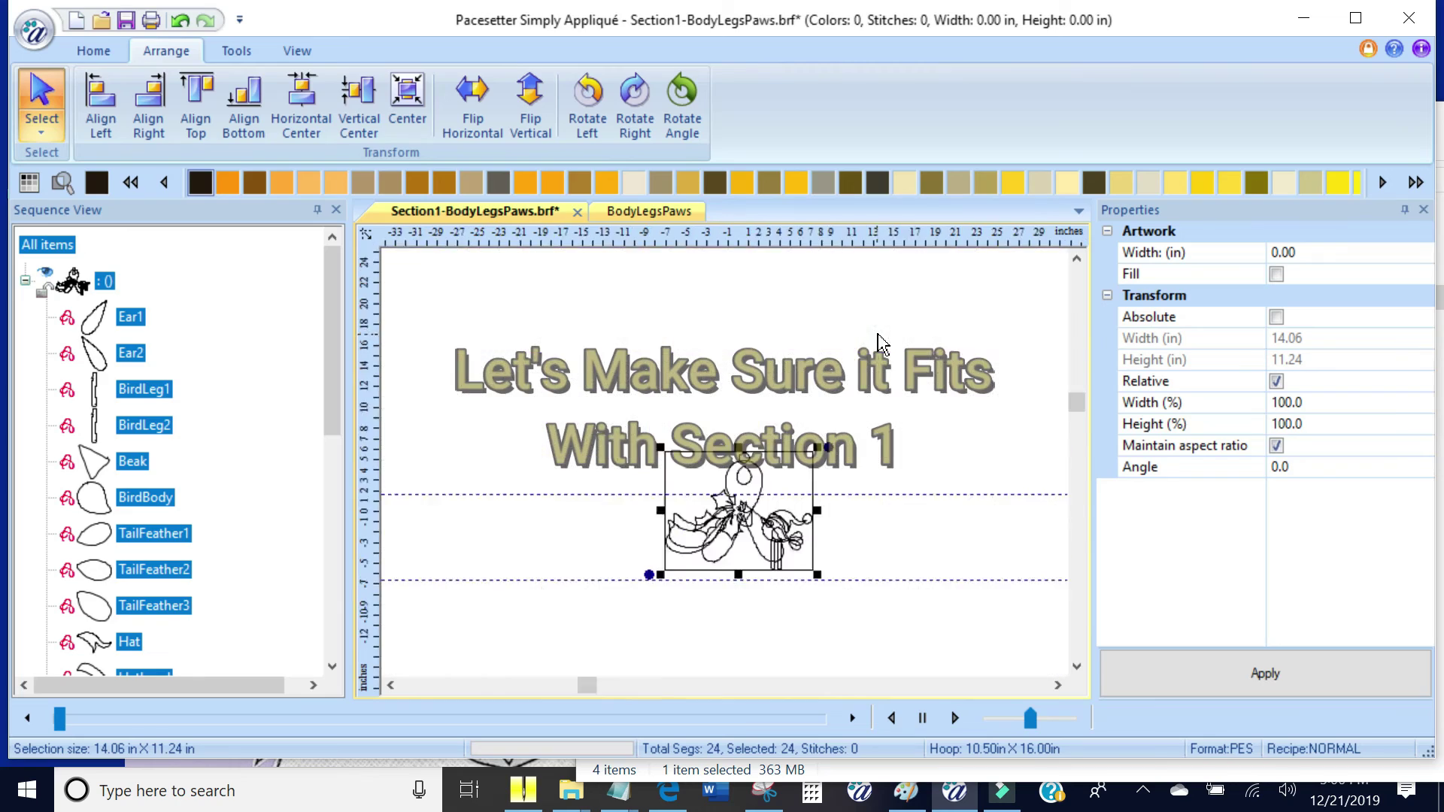
# Test-fit a pasted copy of the whole BodyLegsPaws design below the head, its pointed tip at the scarf knot, and delete the copy
pyautogui.click(660, 211)
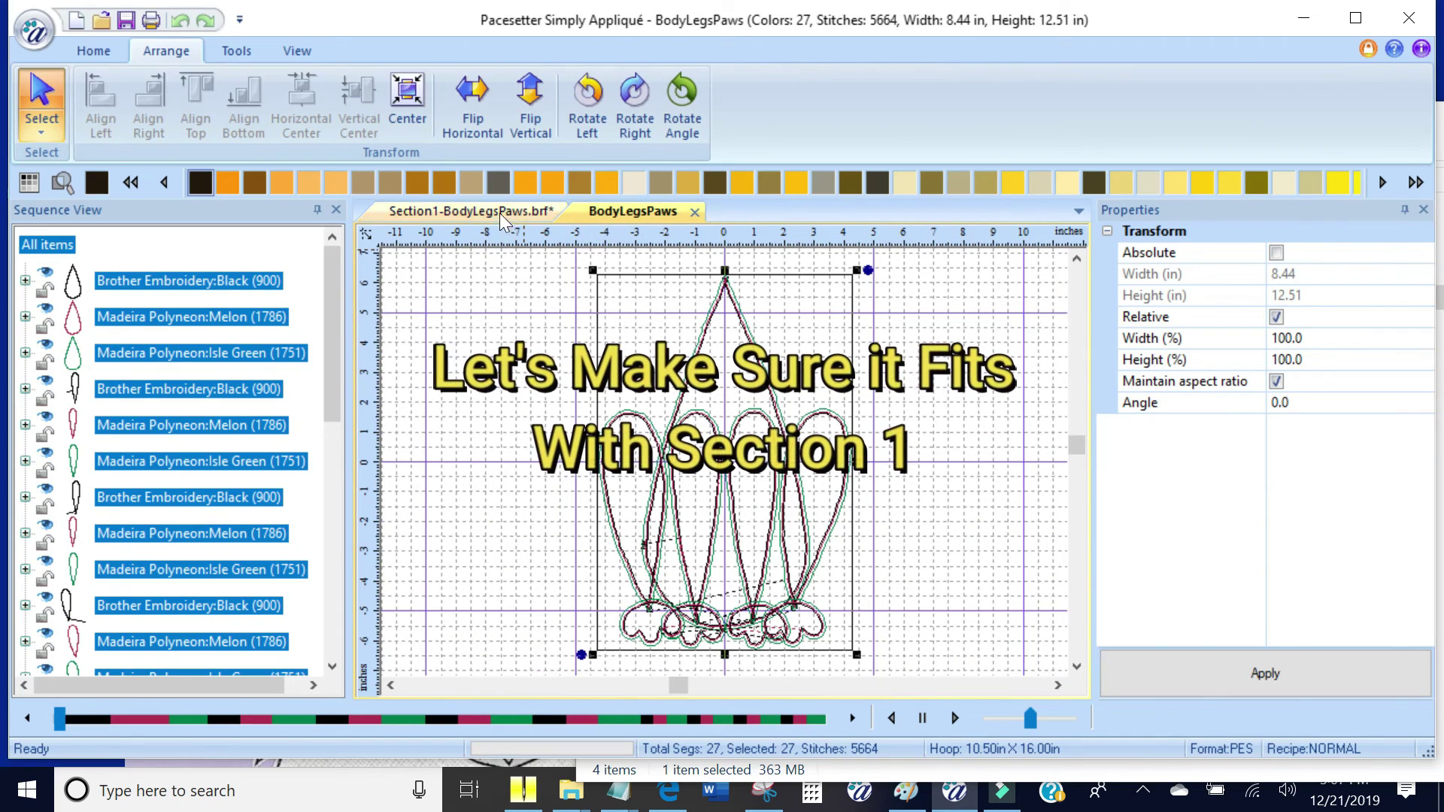
pyautogui.click(93, 51)
pyautogui.click(499, 212)
pyautogui.click(98, 129)
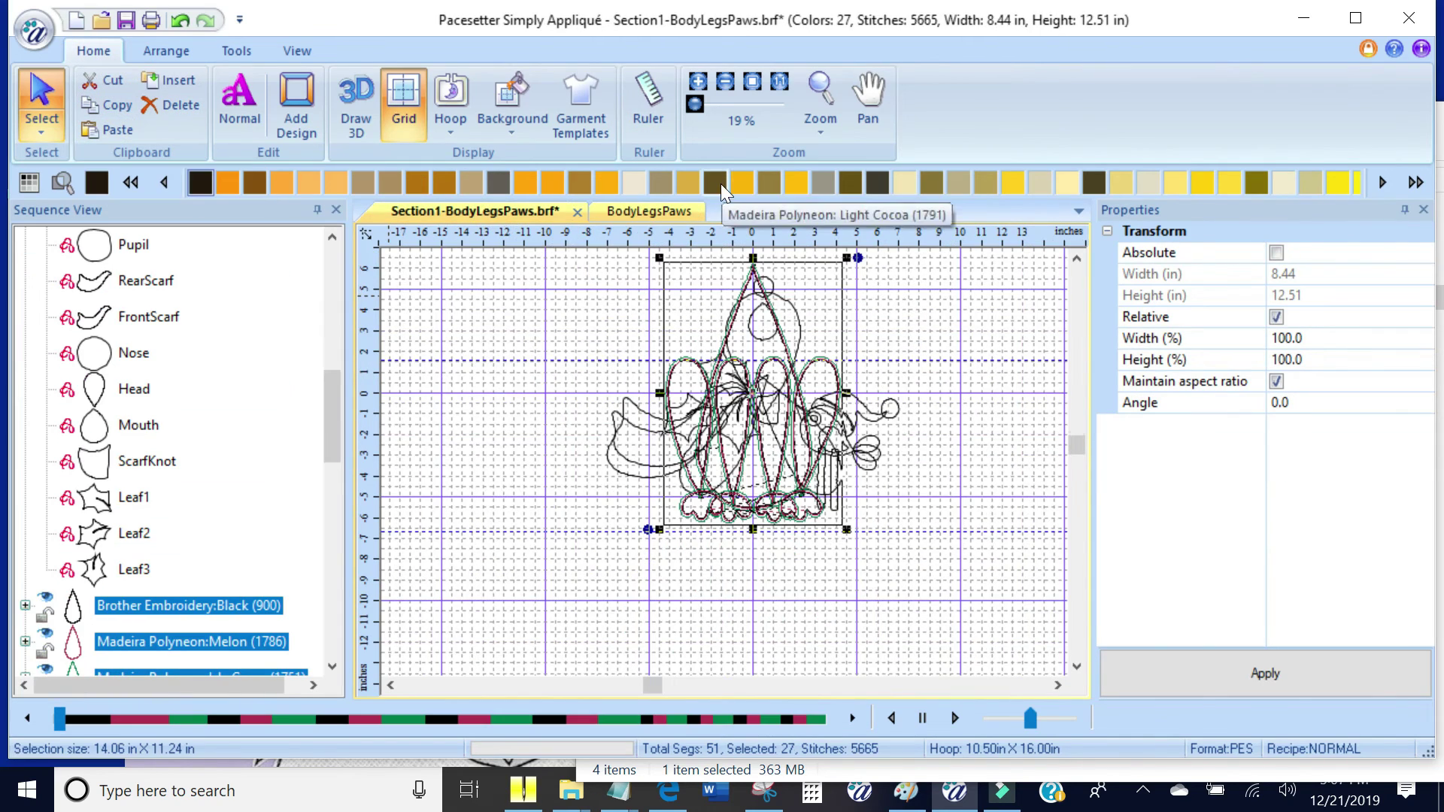
pyautogui.moveTo(745, 485); pyautogui.dragTo(811, 497)
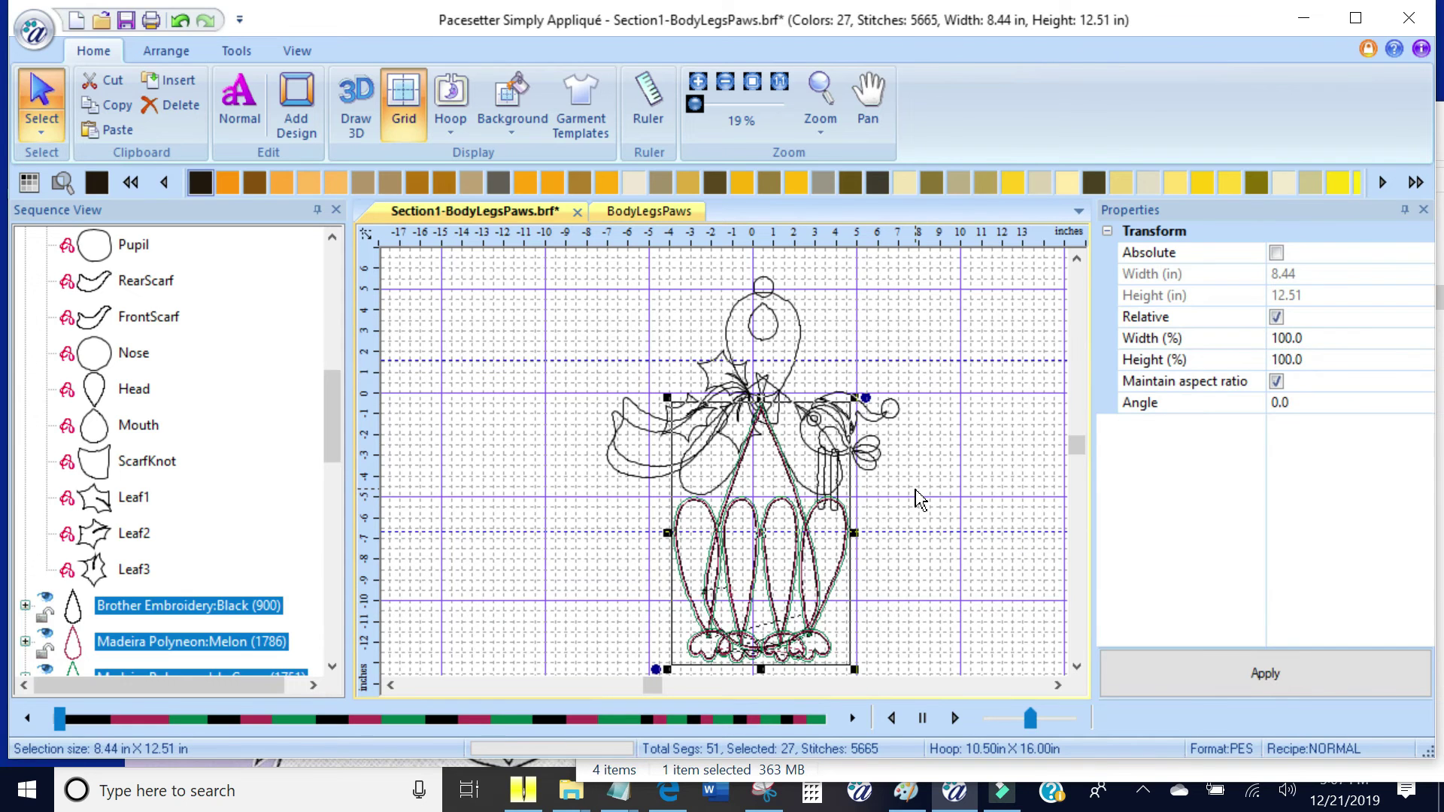
pyautogui.press('Delete')
# Shift all the head-section pieces together so that the head sits on the vertical centre axis
pyautogui.click(916, 491)
pyautogui.hotkey('ctrl', 'a')
pyautogui.click(166, 50)
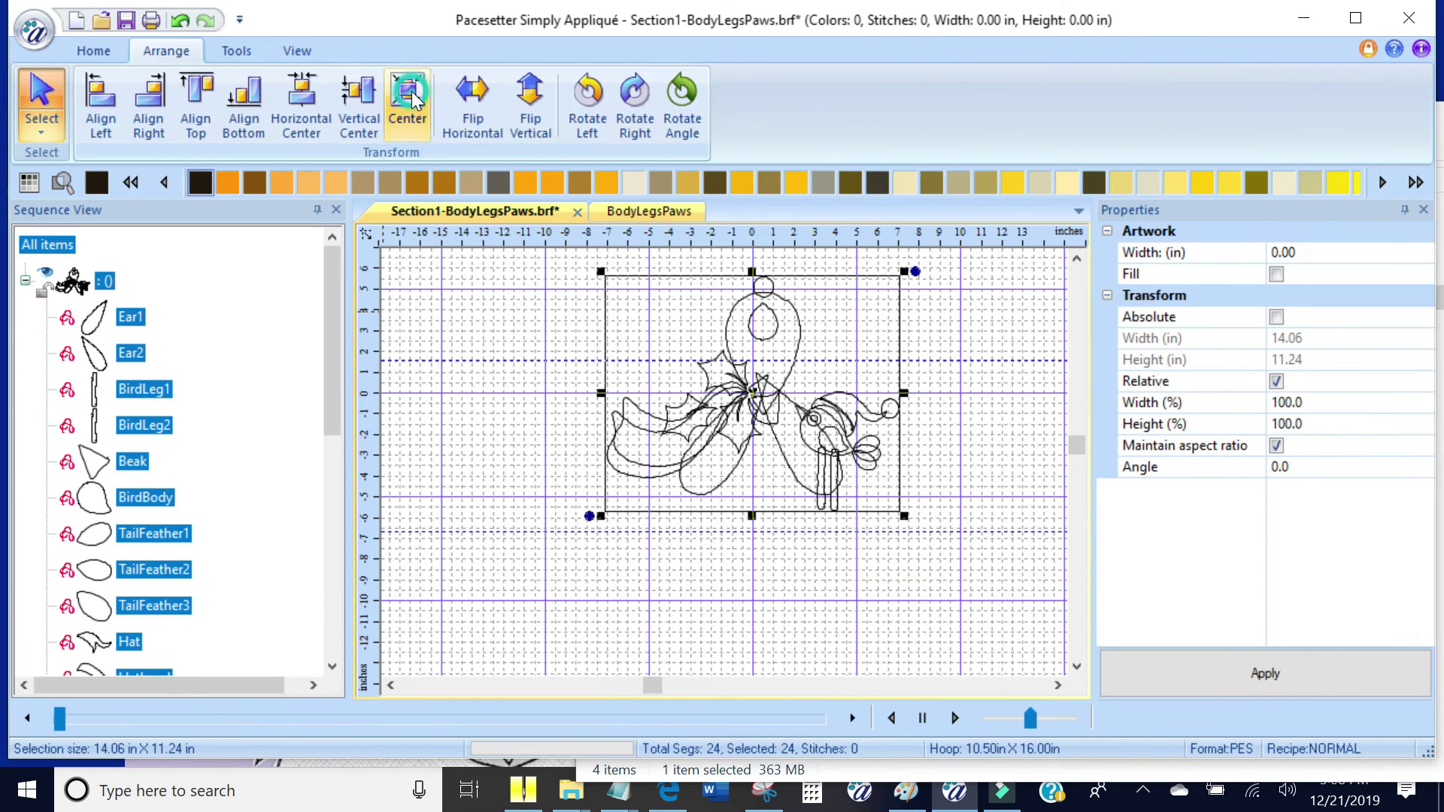
pyautogui.moveTo(755, 394); pyautogui.dragTo(743, 399)
pyautogui.click(957, 344)
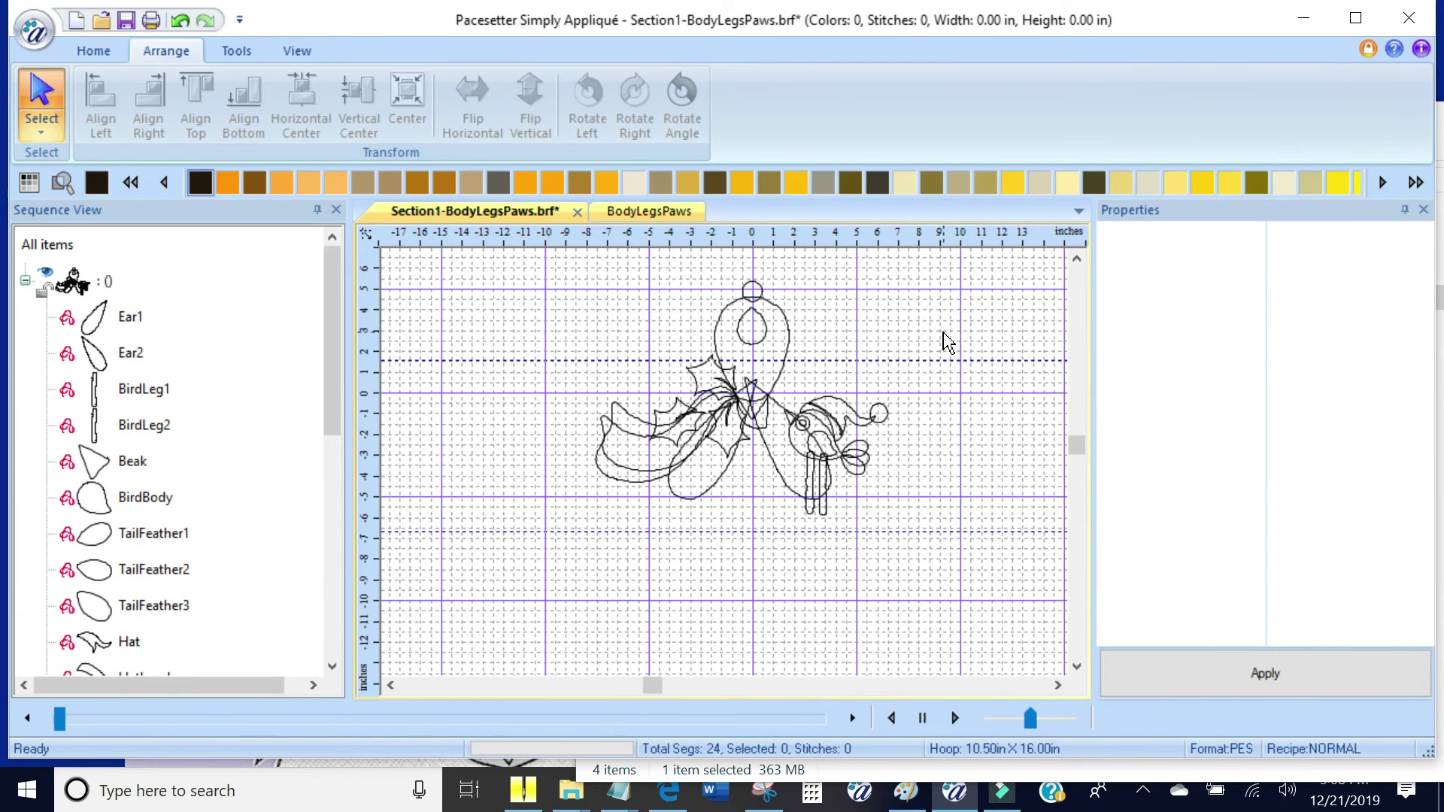
# Convert all pieces to appliqué of type Run, with placement and tackdown offsets both set to -1.5 mm
pyautogui.hotkey('ctrl', 'a')
pyautogui.click(233, 51)
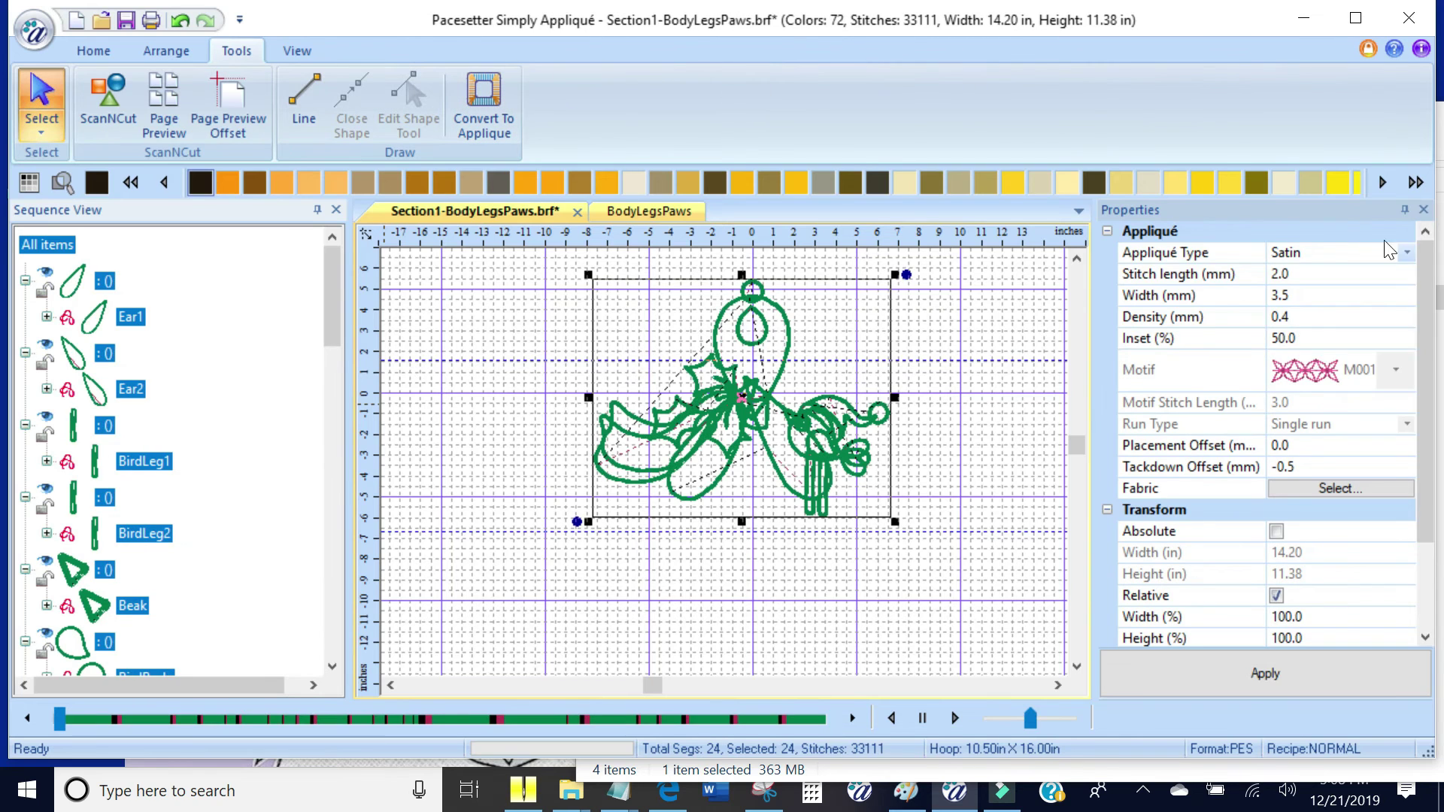
pyautogui.click(1406, 252)
pyautogui.click(1352, 334)
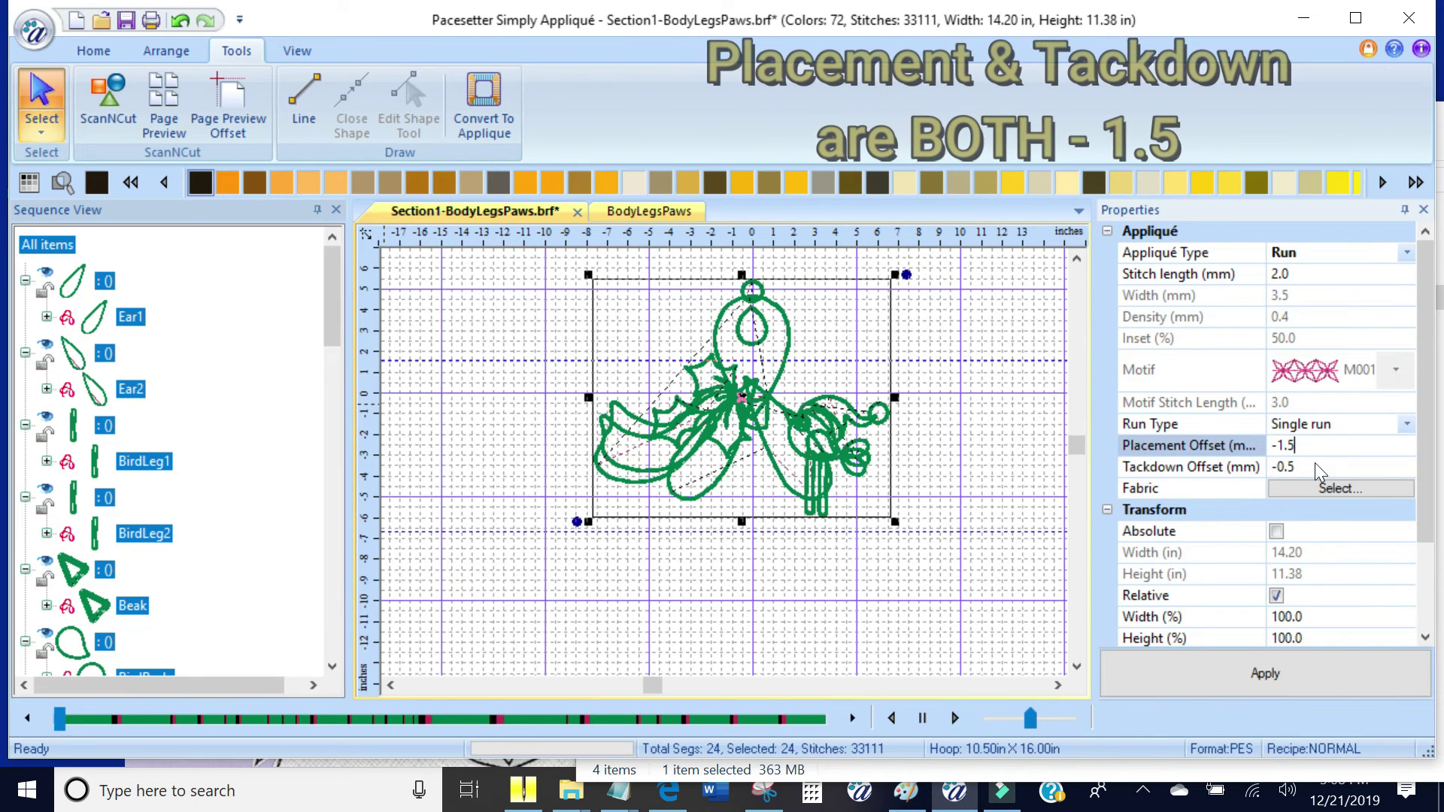
pyautogui.click(1267, 674)
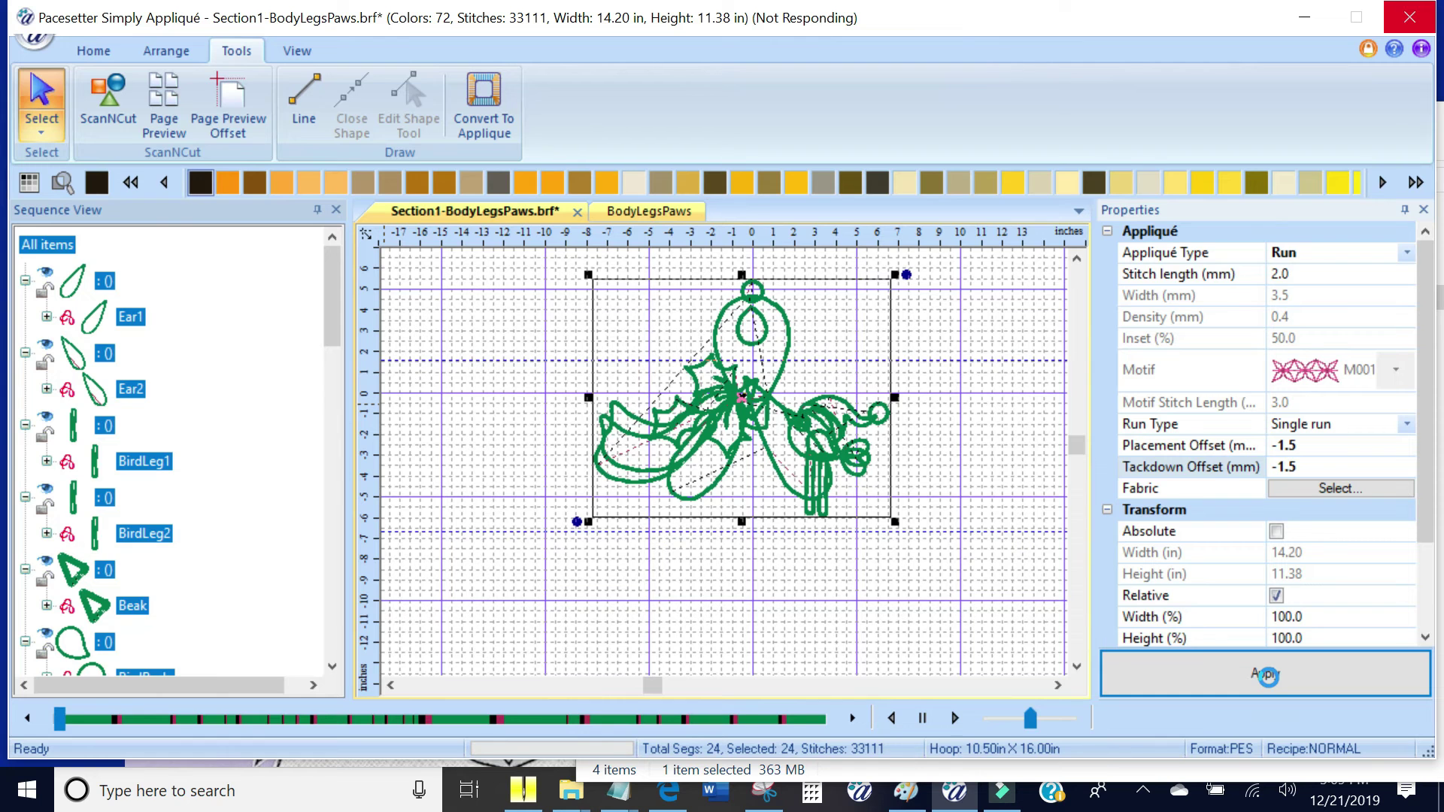
pyautogui.scroll(4, 813, 383)
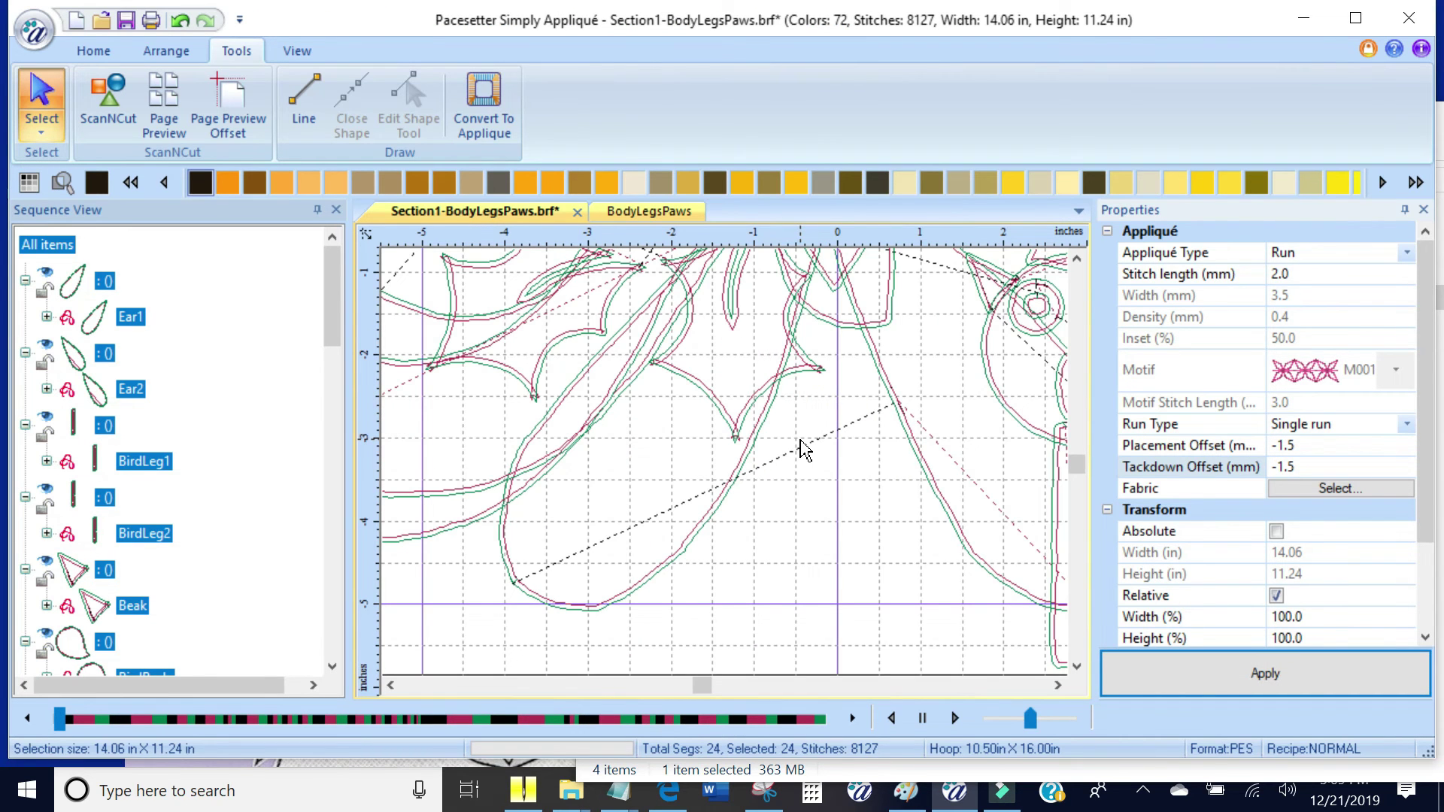
# Save the design as the BRF outline file Section2-HeadBirdScarf
pyautogui.click(34, 31)
pyautogui.click(109, 339)
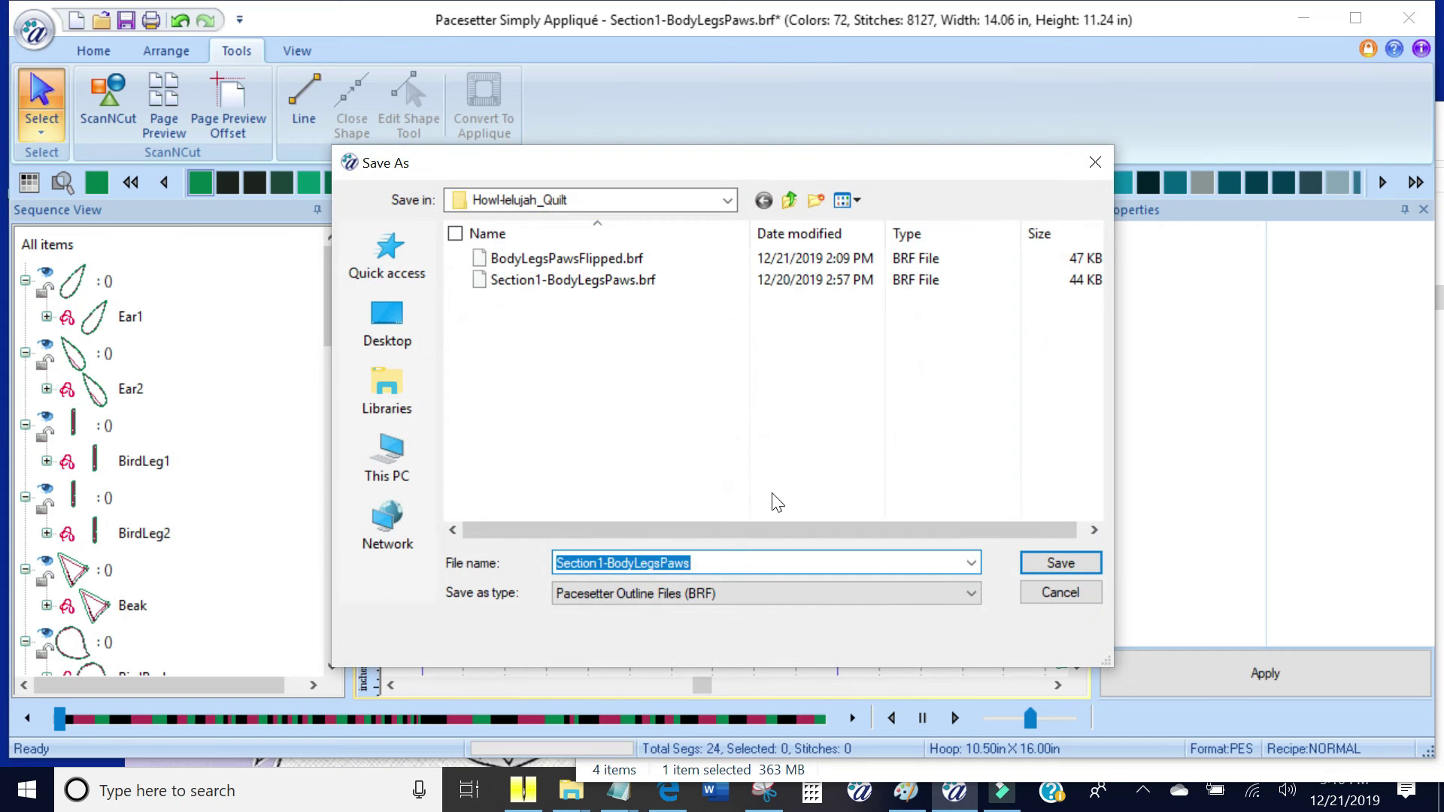
pyautogui.write('Section2-HeadBirdScarf')
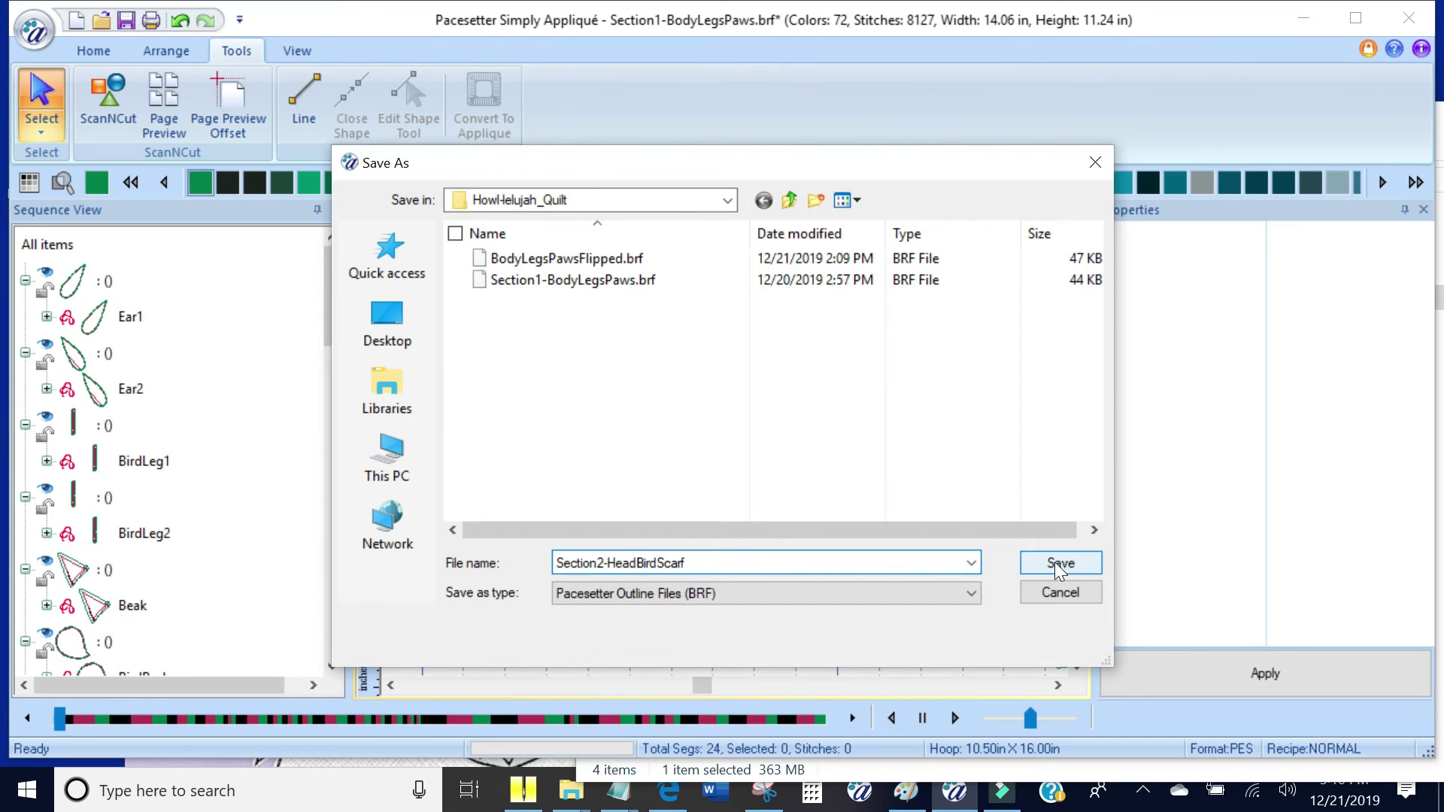
pyautogui.click(1056, 564)
# Save another copy of the Section2-HeadBirdScarf design in a different file type
pyautogui.click(34, 30)
pyautogui.click(83, 338)
pyautogui.click(920, 593)
pyautogui.click(914, 342)
pyautogui.click(1042, 564)
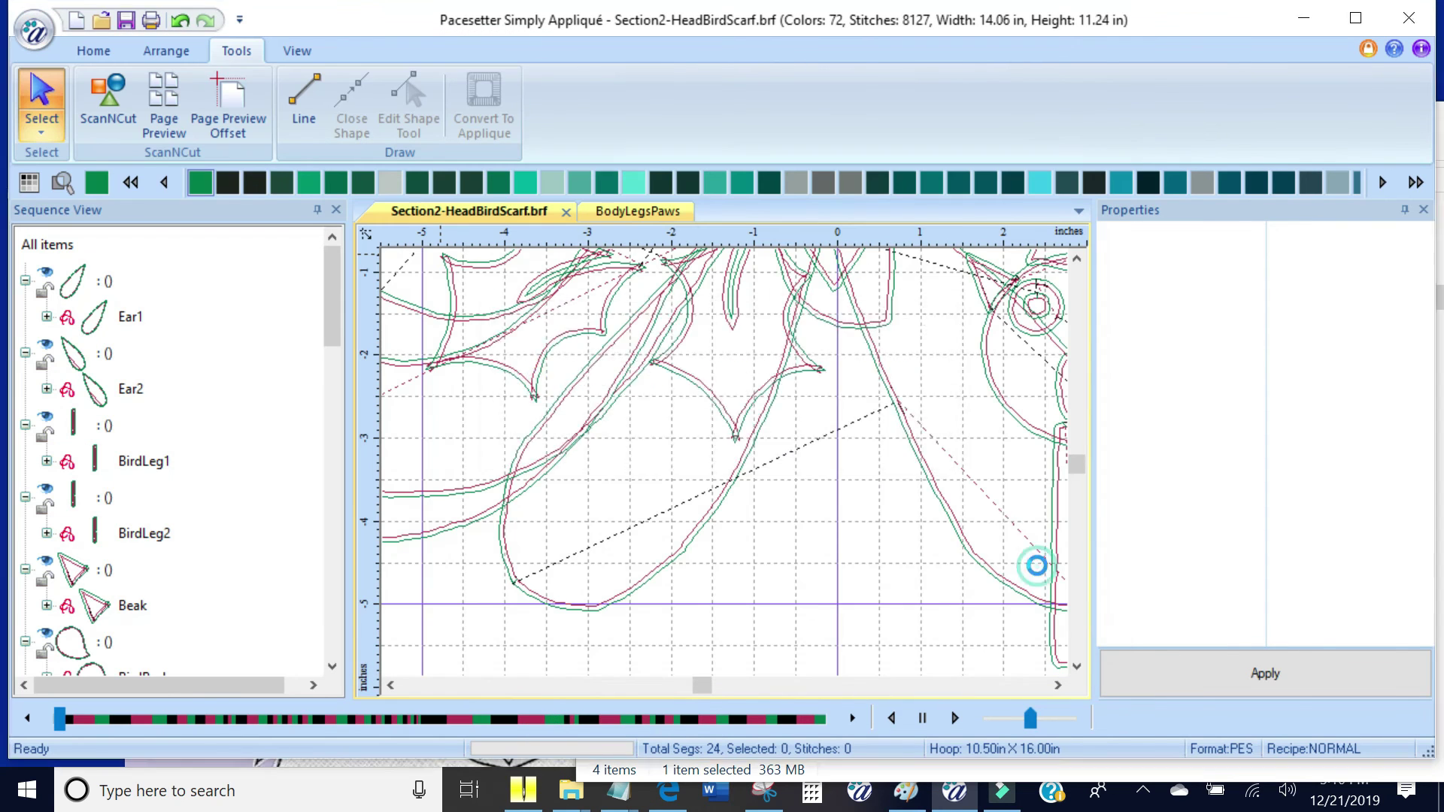
# Display the PES XP1 LargeHoop and rotate the complete head-section design about a quarter turn to check its fit
pyautogui.click(832, 443)
pyautogui.click(848, 444)
pyautogui.click(767, 309)
pyautogui.click(925, 296)
pyautogui.hotkey('ctrl', 'a')
pyautogui.click(94, 50)
pyautogui.click(451, 124)
pyautogui.click(493, 156)
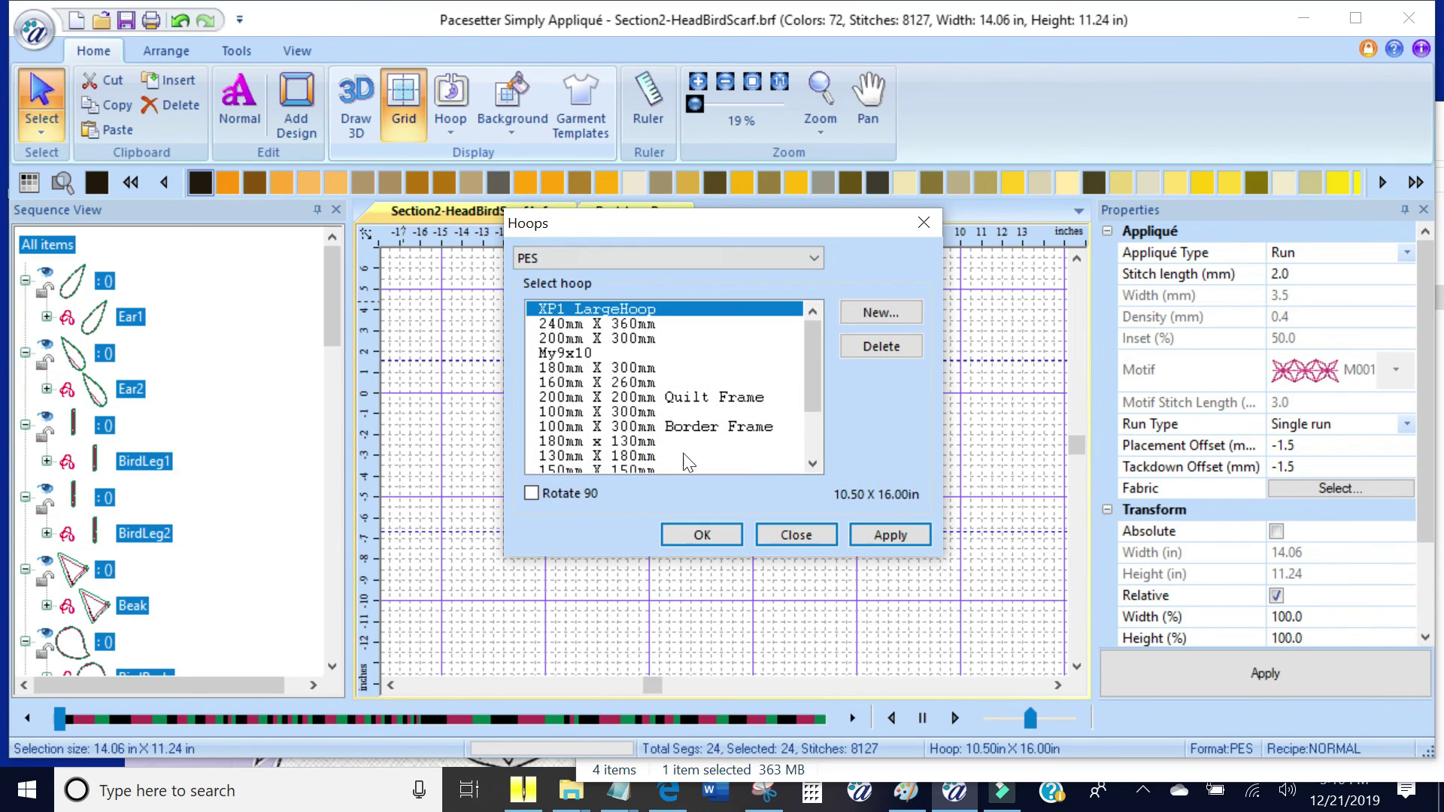
pyautogui.click(701, 535)
pyautogui.moveTo(623, 362); pyautogui.dragTo(628, 354)
pyautogui.click(933, 406)
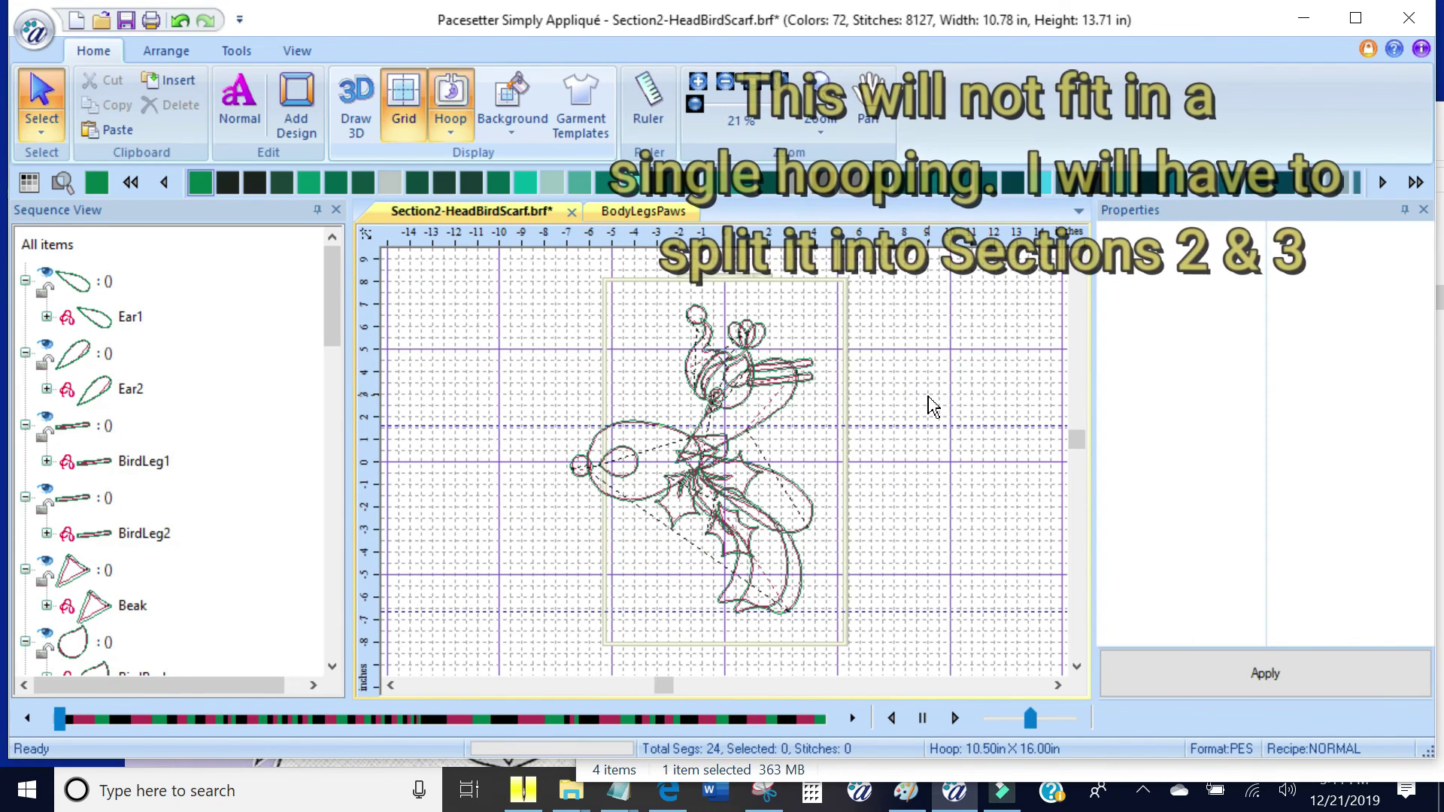
# Copy the head and scarf pieces from the head section and paste them into a new design
pyautogui.moveTo(332, 295); pyautogui.dragTo(331, 497)
pyautogui.click(103, 353)
pyautogui.keyDown('shift'); pyautogui.click(135, 641); pyautogui.keyUp('shift')
pyautogui.click(106, 105)
pyautogui.hotkey('ctrl', 'n')
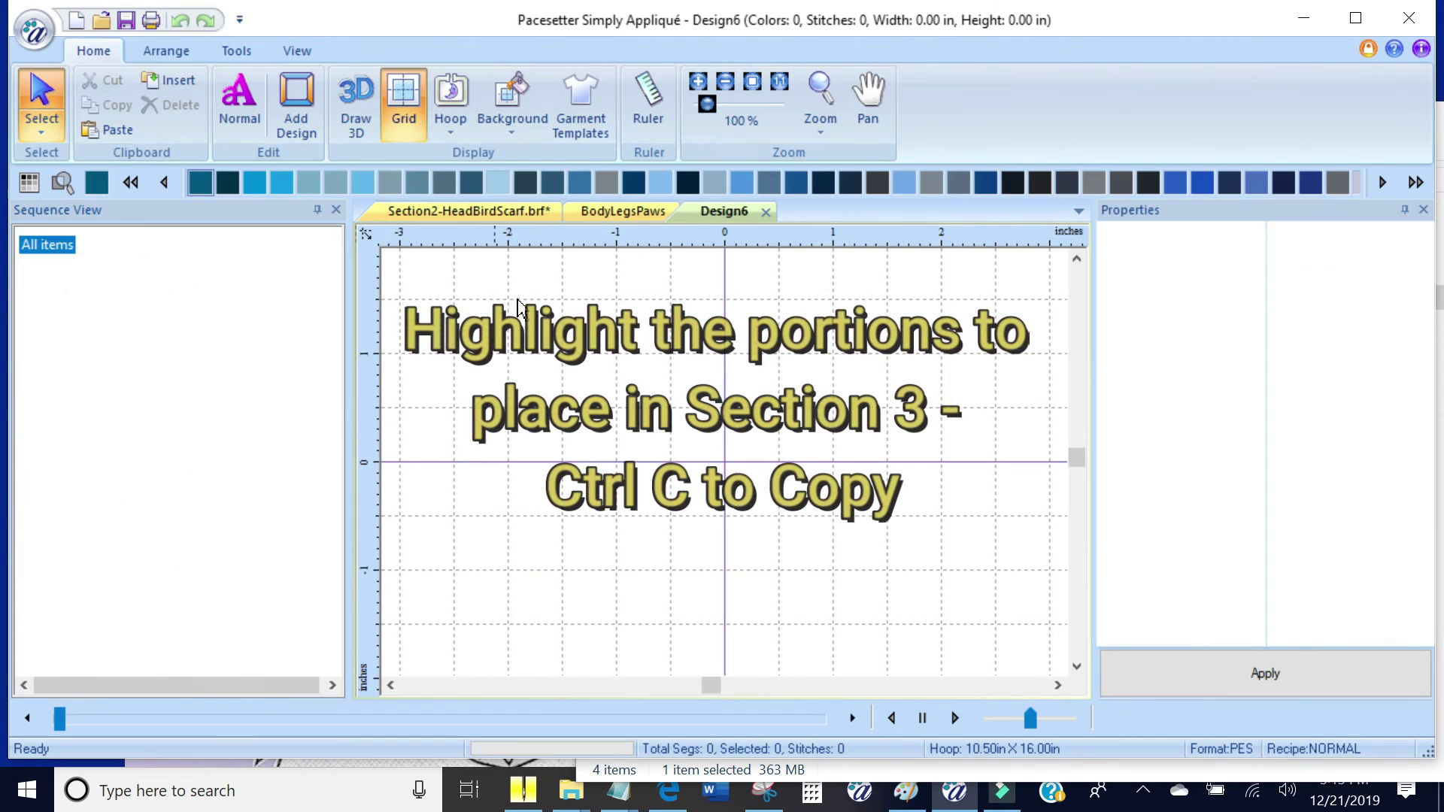
pyautogui.click(106, 130)
# Save the new design as the Pacesetter outline file (BRF) Section3-HeadScarf in the Howl-lelujah_Quilt folder
pyautogui.hotkey('ctrl', 's')
pyautogui.write('Section3-HeadScarf')
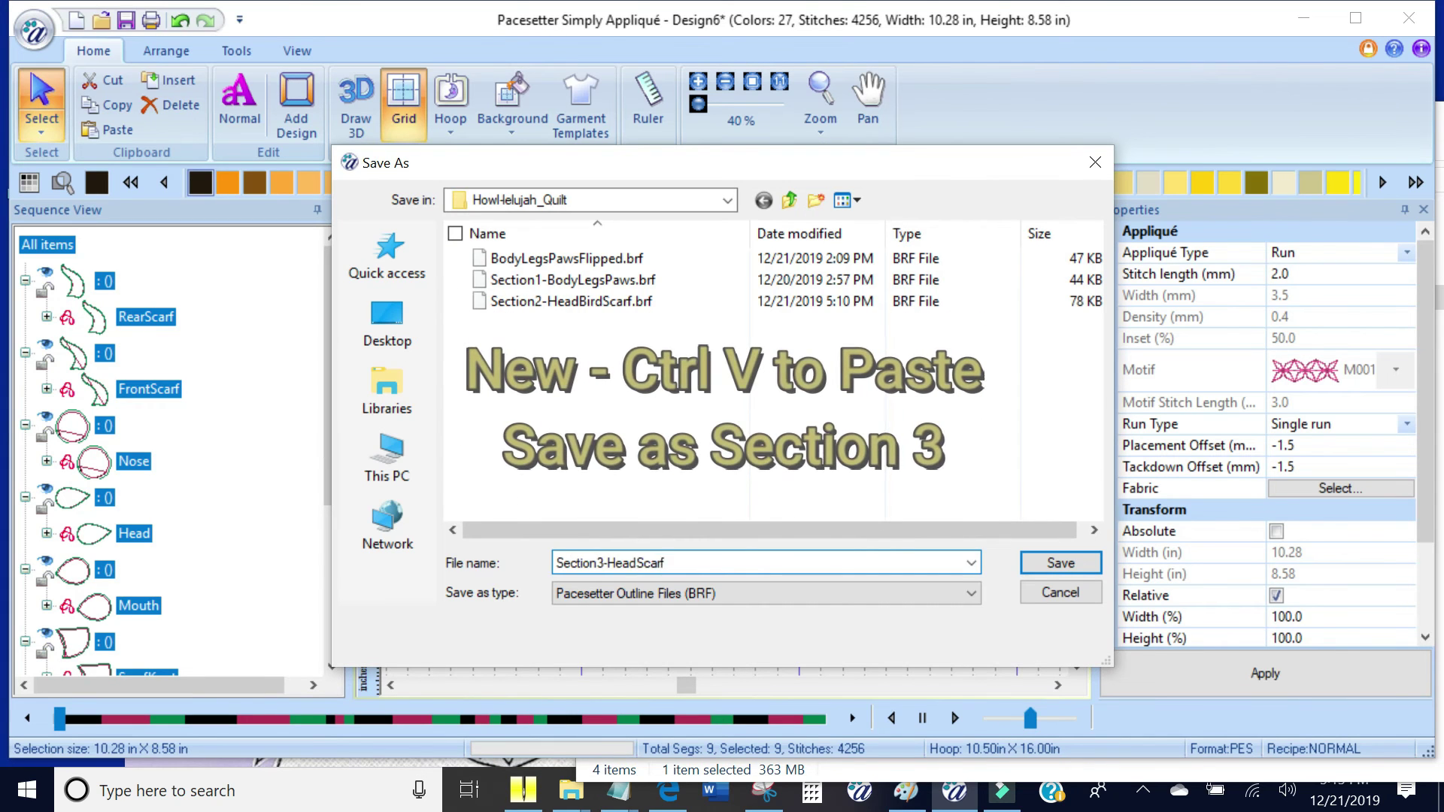
pyautogui.press('Return')
# Switch to the Howl-lelujah_Quilt folder in File Explorer and rename Section2-HeadBirdScarf.brf as Section2-EarsBird.brf
pyautogui.click(567, 791)
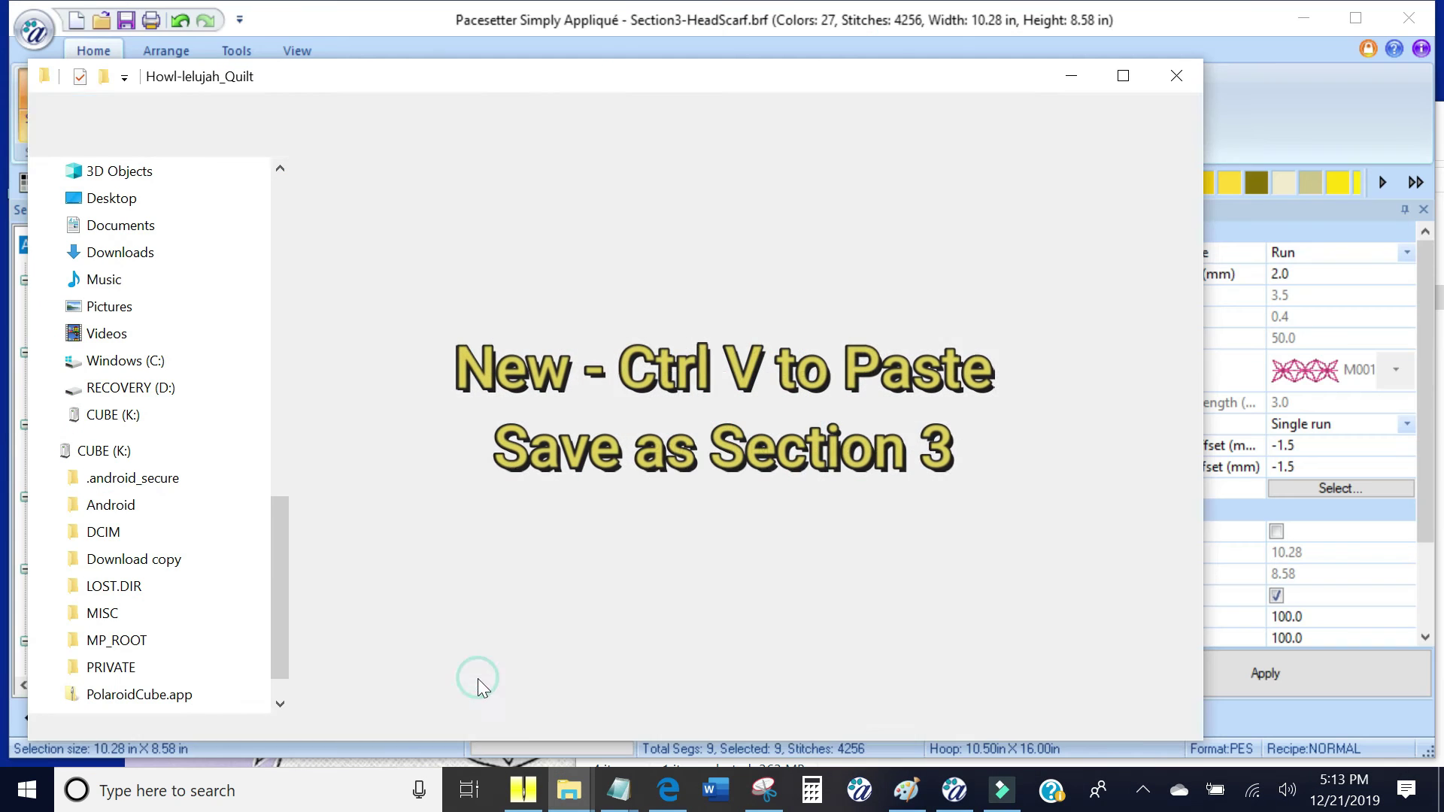
pyautogui.click(422, 570)
pyautogui.rightClick(426, 572)
pyautogui.click(270, 519)
pyautogui.click(422, 569)
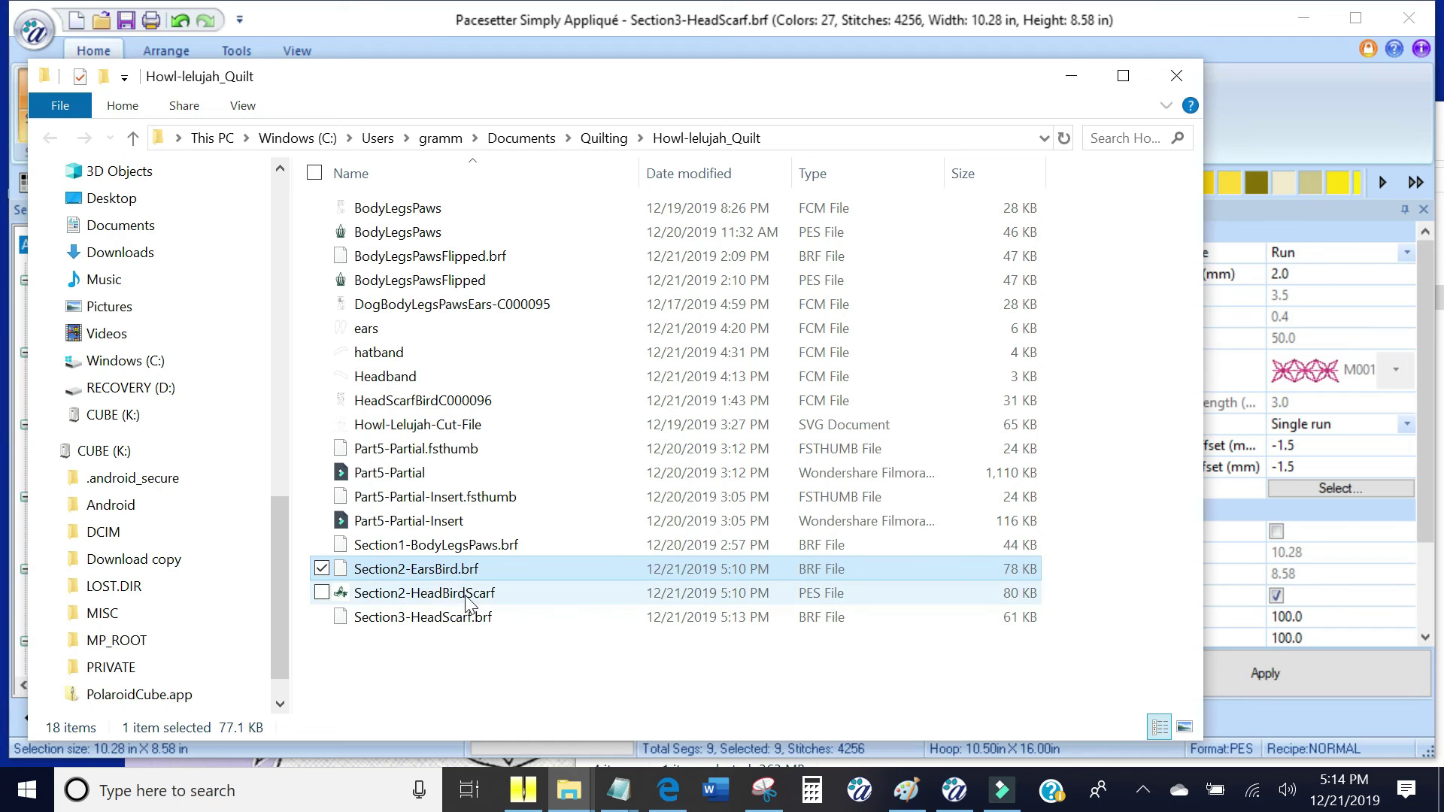
# Delete the Section2-HeadBirdScarf PES file from the quilt folder and put the folder window away
pyautogui.click(435, 593)
pyautogui.press('Delete')
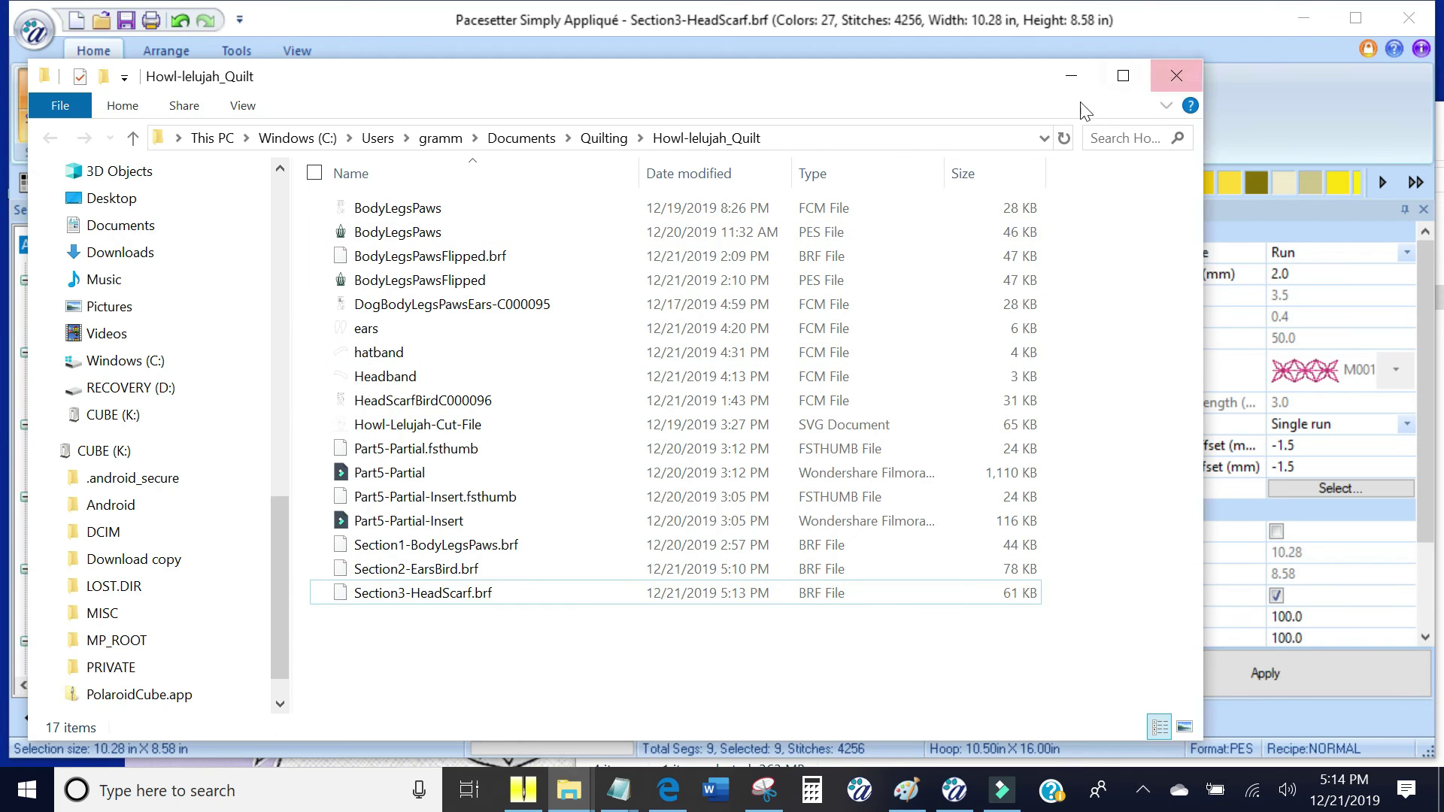
pyautogui.click(1075, 74)
# Save a PES copy of the Section3-HeadScarf design in the quilt folder
pyautogui.click(18, 29)
pyautogui.click(83, 233)
pyautogui.click(947, 594)
pyautogui.click(858, 339)
pyautogui.click(1059, 565)
# Switch to Embrilliance and delete everything in the open Untitled 1 page
pyautogui.moveTo(525, 790)
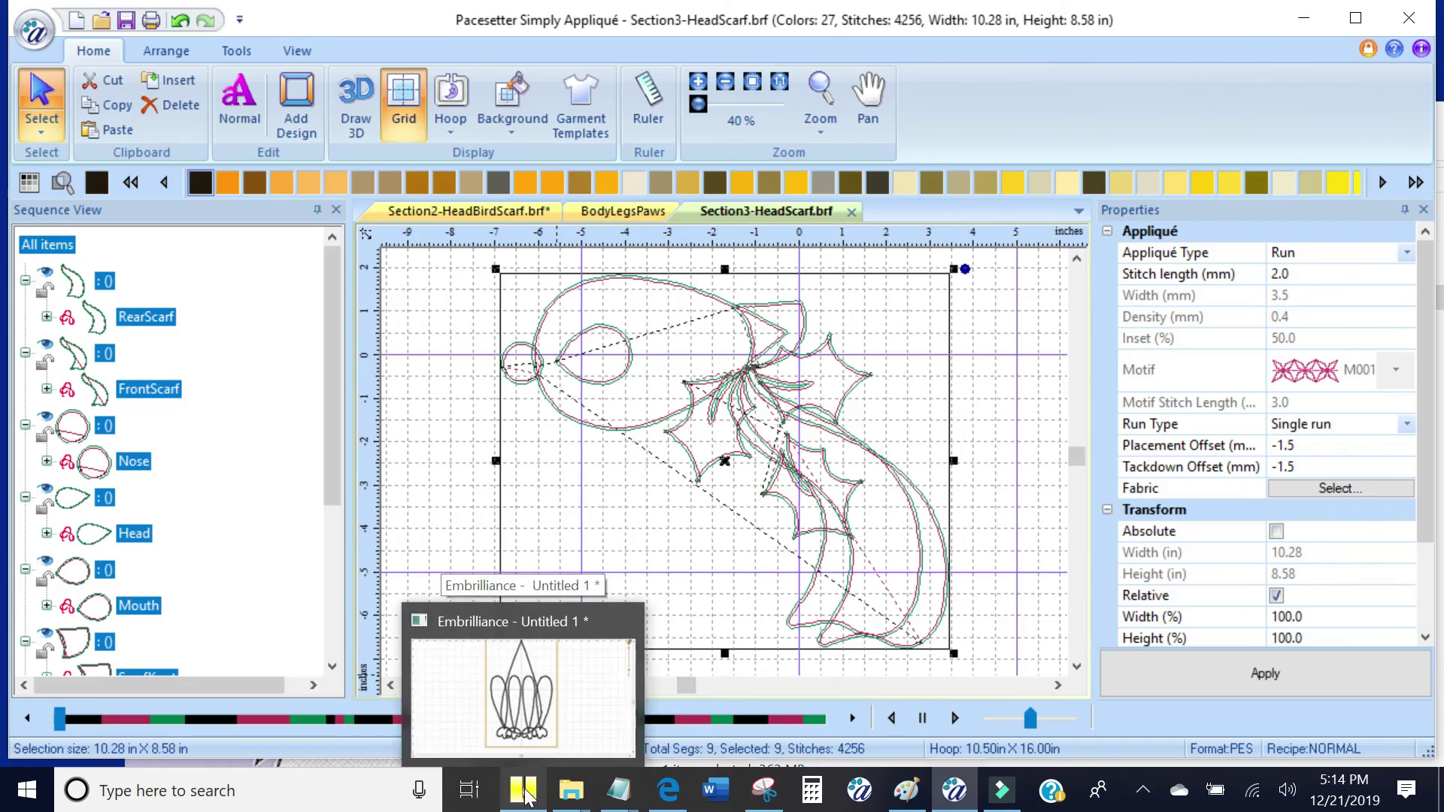
pyautogui.click(526, 696)
pyautogui.hotkey('ctrl', 'a')
pyautogui.press('Delete')
# Bring the Section3-HeadScarf PES file from the quilt folder into the Embrilliance page and move the folder window aside
pyautogui.click(472, 698)
pyautogui.moveTo(688, 79); pyautogui.dragTo(1222, 91)
pyautogui.click(948, 629)
pyautogui.moveTo(948, 629); pyautogui.dragTo(470, 428)
pyautogui.moveTo(1255, 89); pyautogui.dragTo(923, 661)
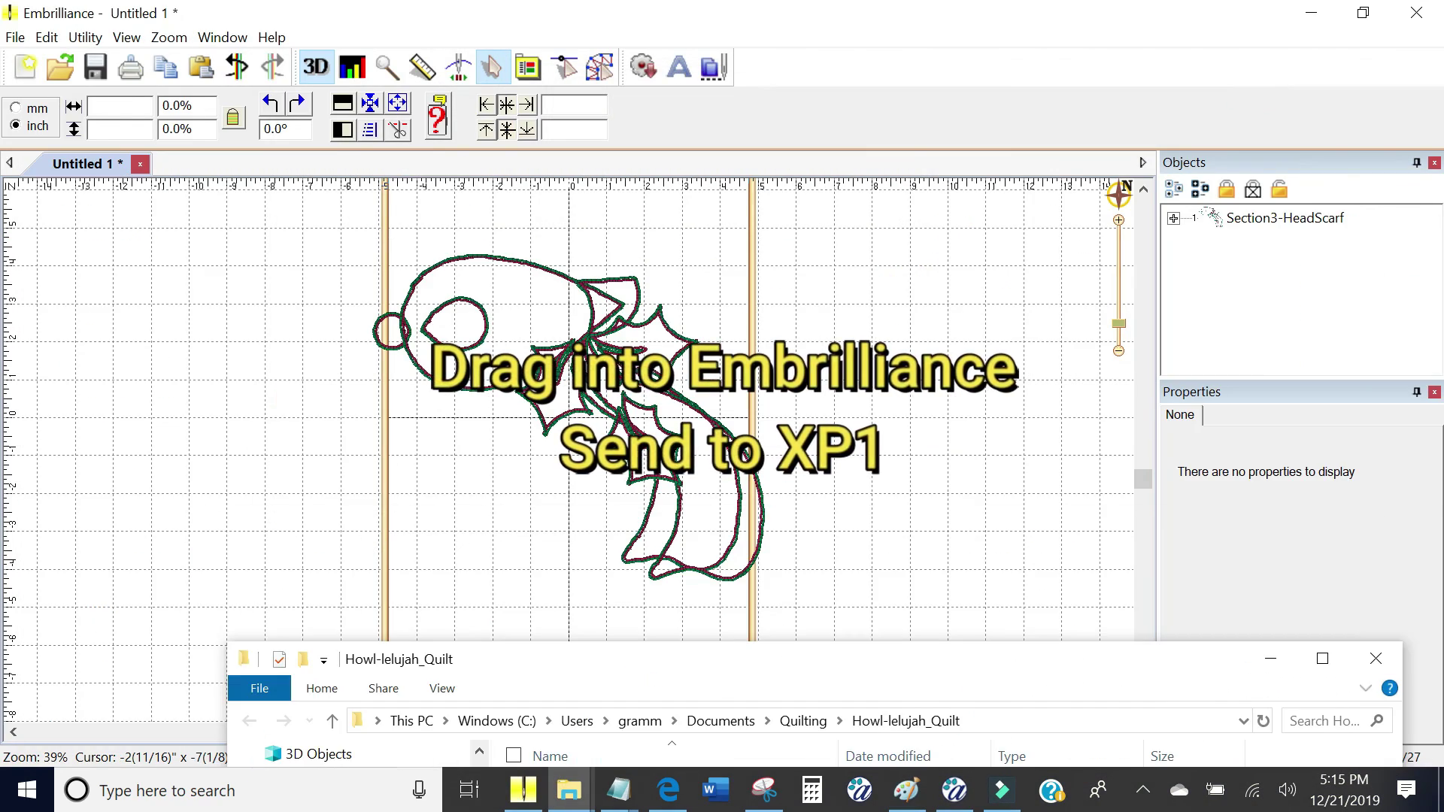
# Rotate the Section3-HeadScarf design about -36° to fit inside the hoop, and centre it in the hoop
pyautogui.click(590, 328)
pyautogui.moveTo(773, 243); pyautogui.dragTo(857, 395)
pyautogui.scroll(1, 893, 385)
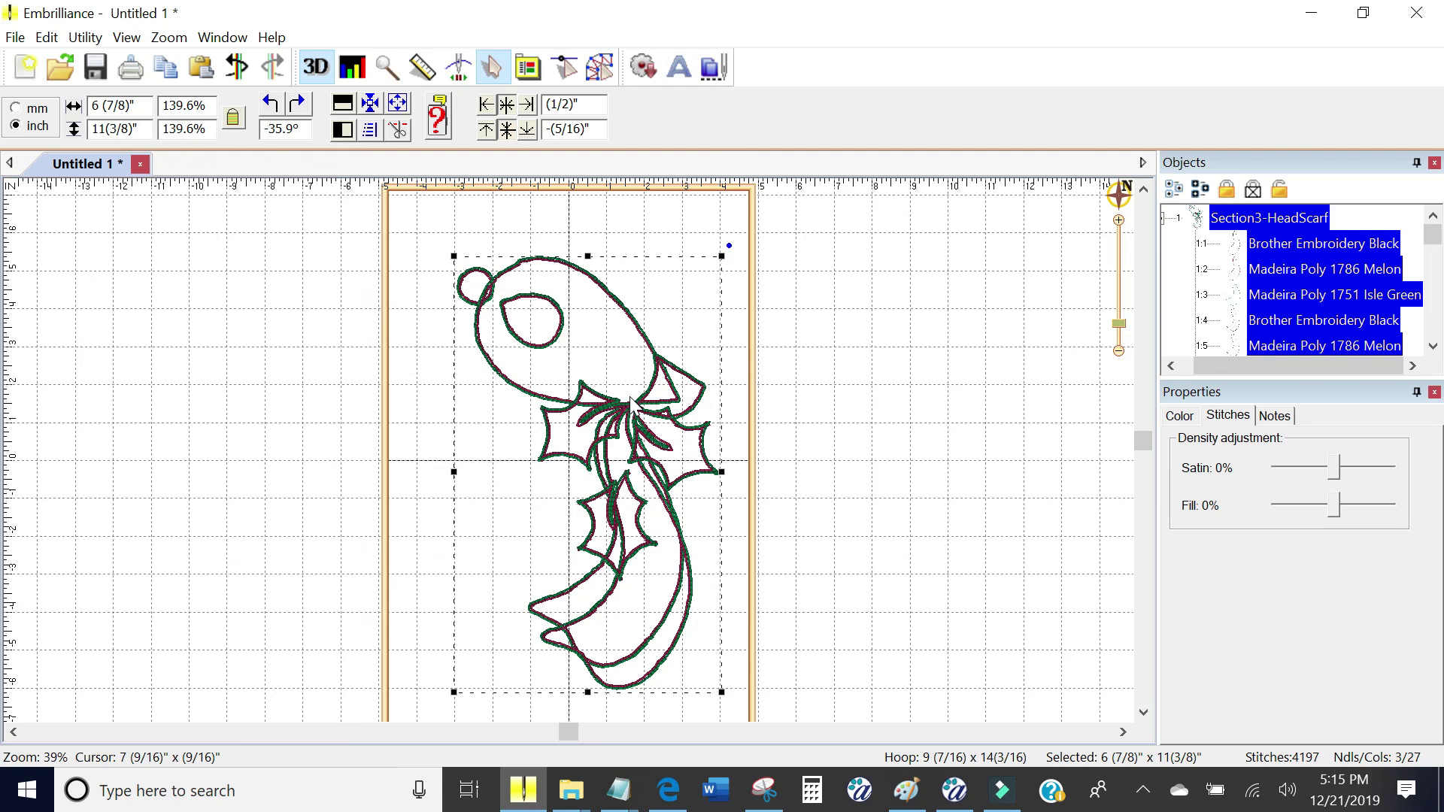
pyautogui.click(370, 104)
pyautogui.click(16, 37)
pyautogui.click(361, 301)
# Send the Section3-HeadScarf design to the Solaris / XP1 machine
pyautogui.click(85, 37)
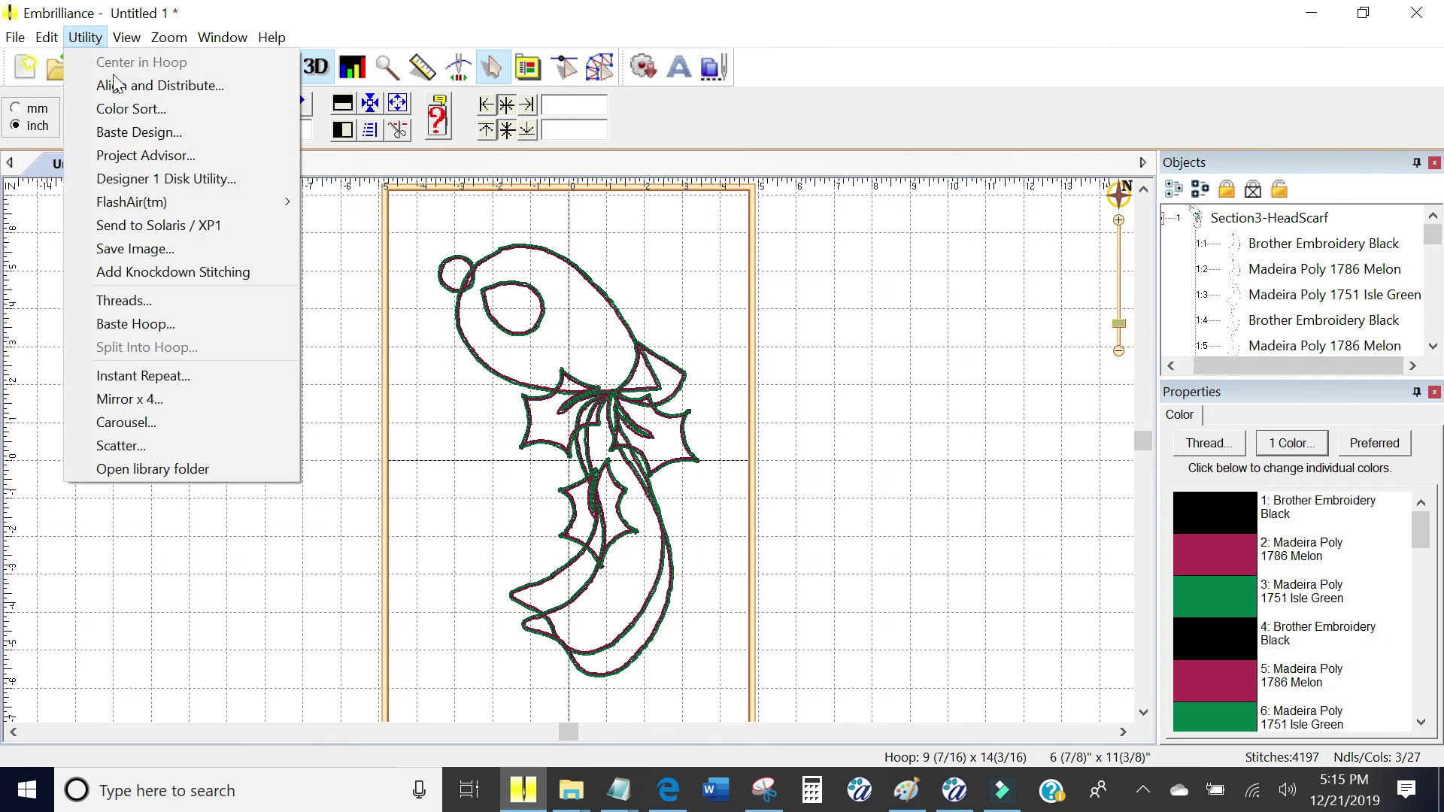
pyautogui.click(158, 225)
pyautogui.click(868, 444)
pyautogui.click(739, 429)
# Print the head and scarf design as a placement template, and create a new blank page
pyautogui.click(15, 37)
pyautogui.click(48, 332)
pyautogui.click(799, 542)
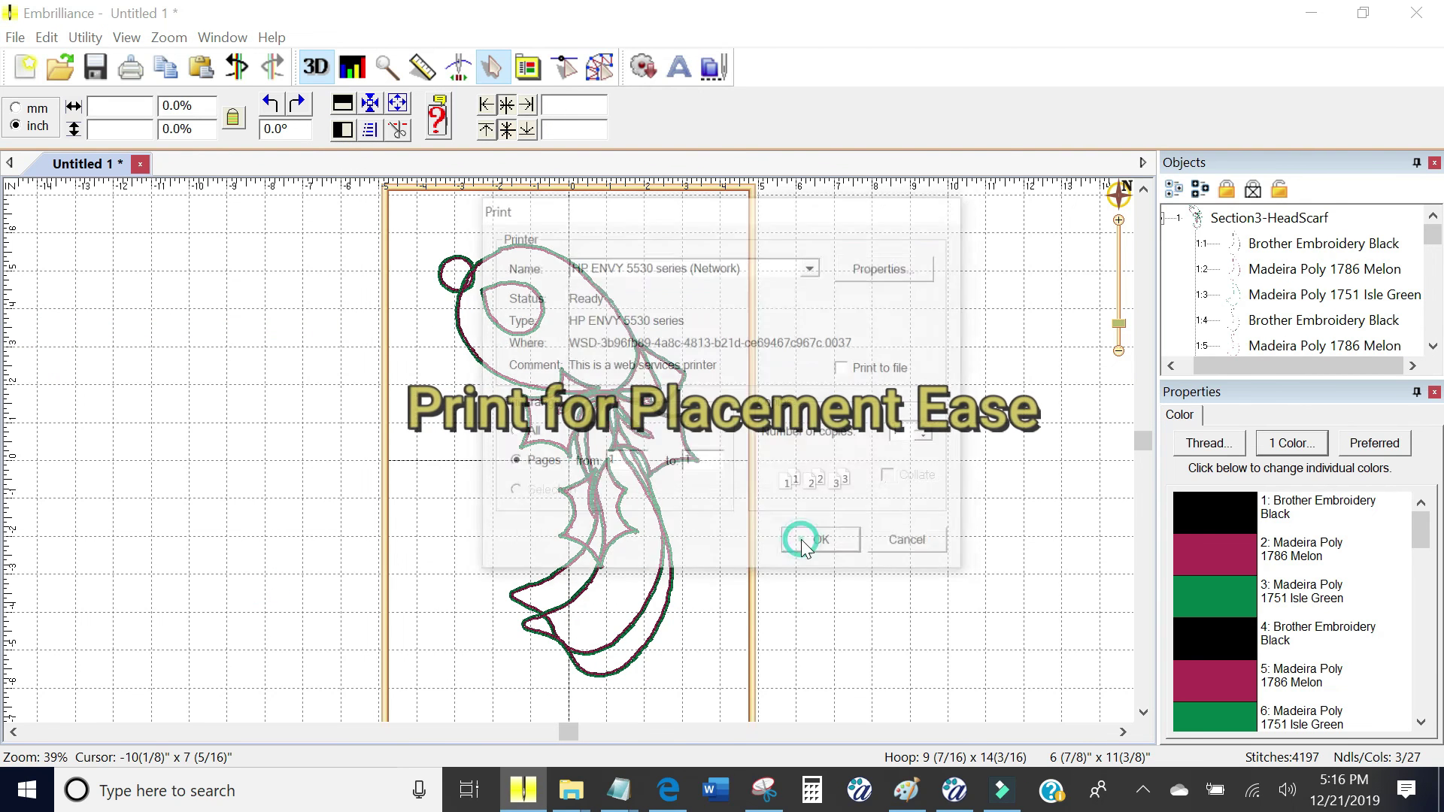
pyautogui.click(27, 68)
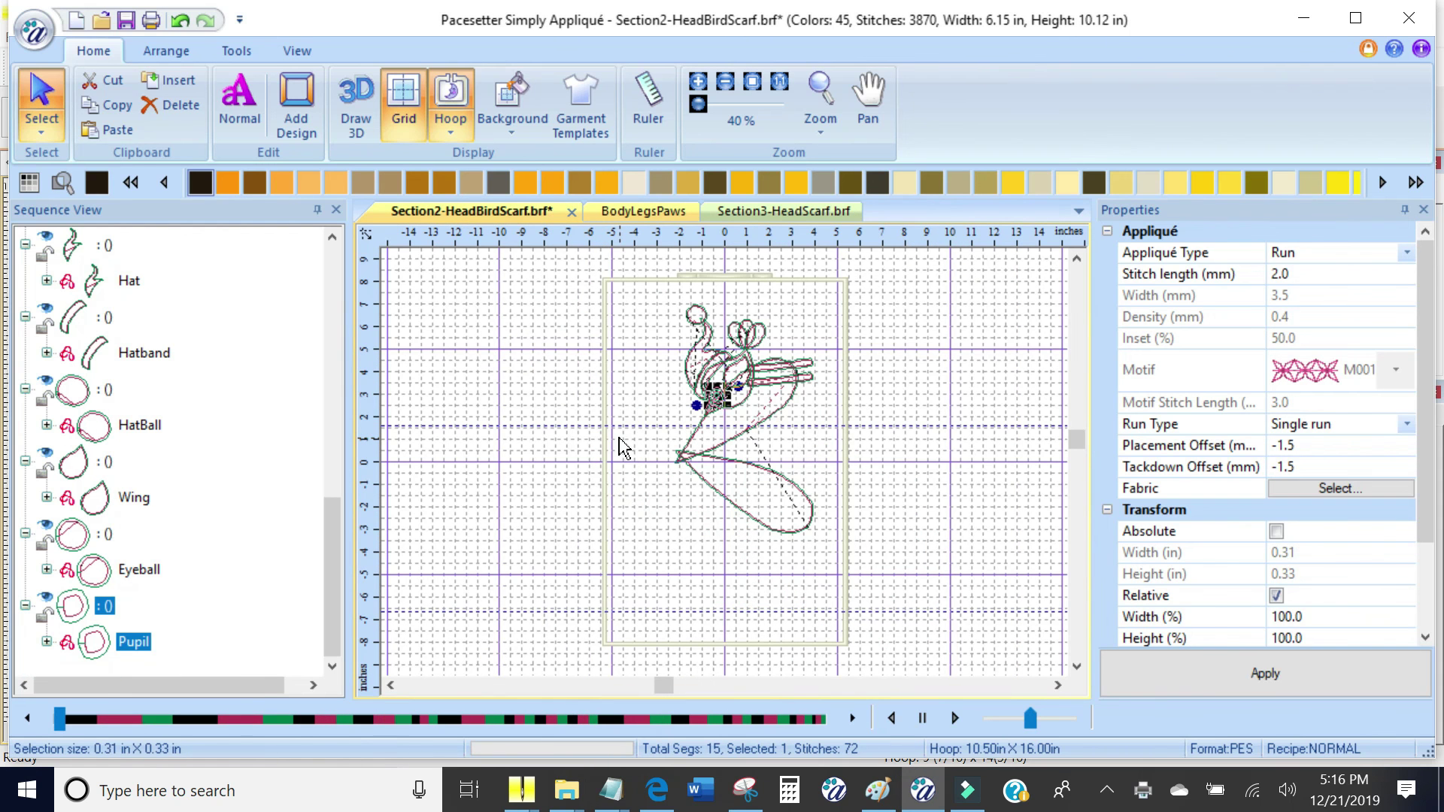
# In Simply Appliqué, save the remaining ears and bird design as the PES file Section2-EarsBird
pyautogui.click(26, 32)
pyautogui.click(175, 361)
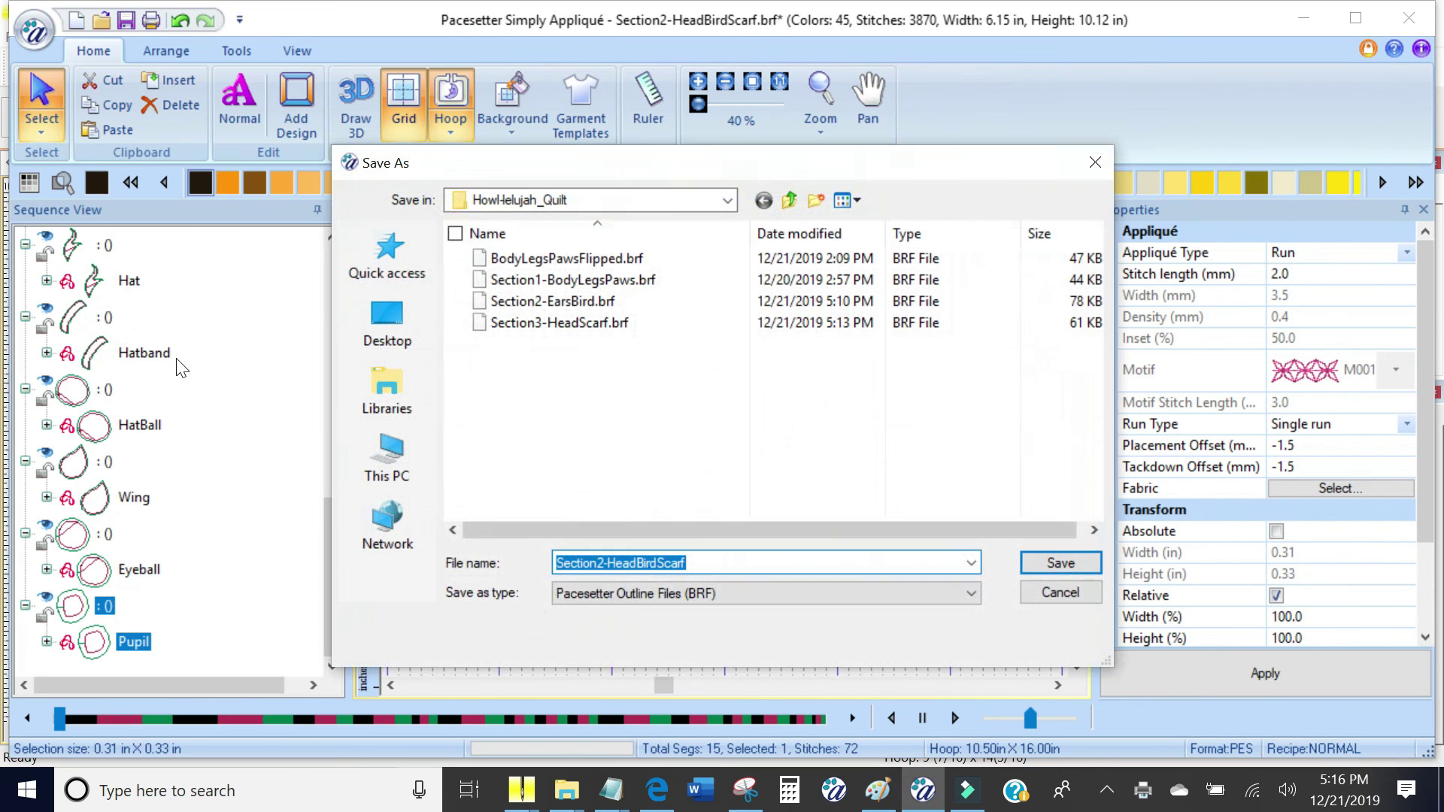
pyautogui.click(967, 593)
pyautogui.click(772, 339)
pyautogui.press('BackSpace')
pyautogui.press('BackSpace')
pyautogui.press('BackSpace')
pyautogui.press('BackSpace')
pyautogui.press('BackSpace')
pyautogui.press('BackSpace')
pyautogui.press('BackSpace')
pyautogui.press('BackSpace')
pyautogui.press('BackSpace')
pyautogui.press('BackSpace')
pyautogui.press('BackSpace')
pyautogui.press('BackSpace')
pyautogui.press('BackSpace')
pyautogui.write('Ears')
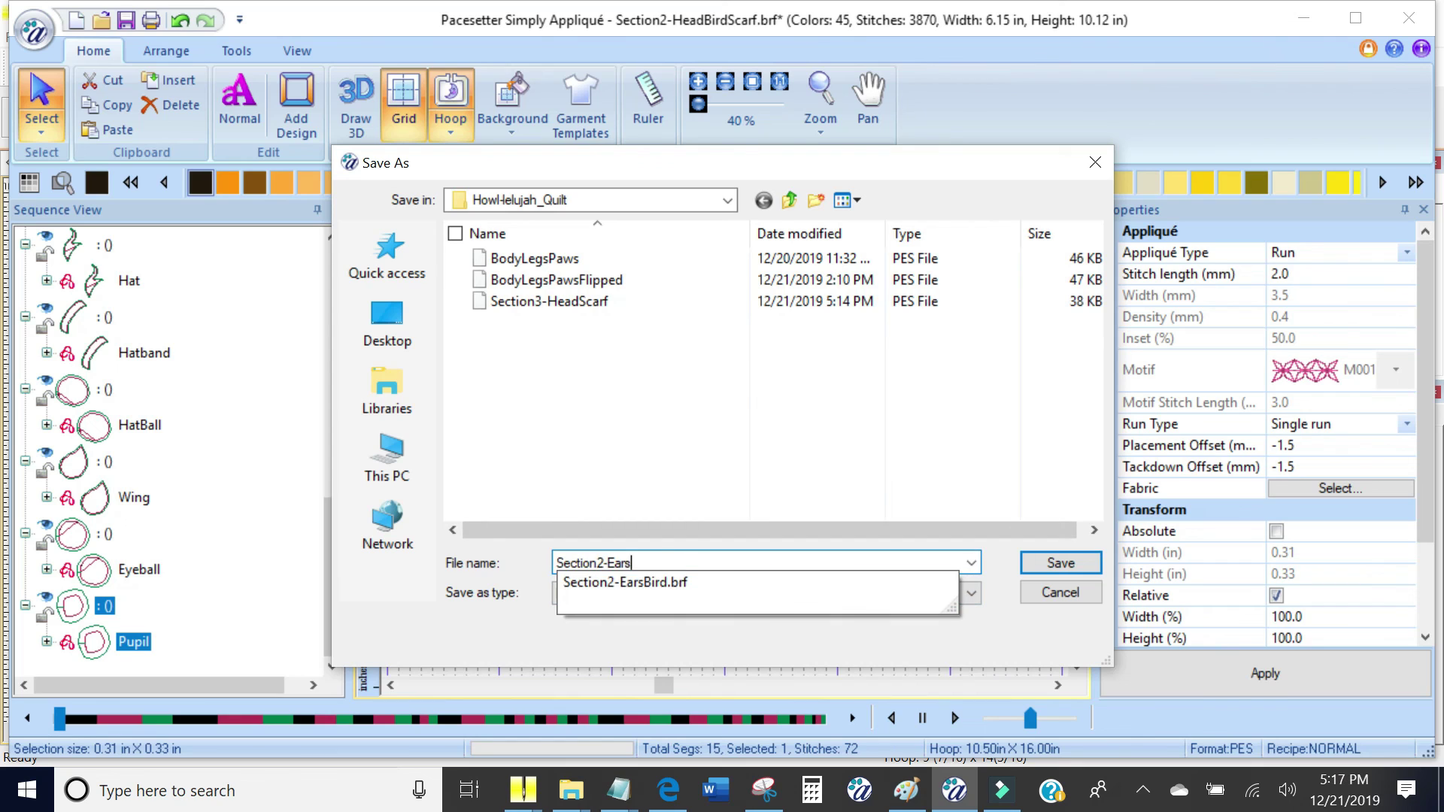
pyautogui.click(1061, 562)
# Switch to Embrilliance and bring the Section2-EarsBird PES file from the quilt folder into the Untitled 2 page
pyautogui.click(523, 790)
pyautogui.click(571, 790)
pyautogui.click(455, 707)
pyautogui.moveTo(789, 669); pyautogui.dragTo(698, 253)
pyautogui.moveTo(817, 247); pyautogui.dragTo(1315, 65)
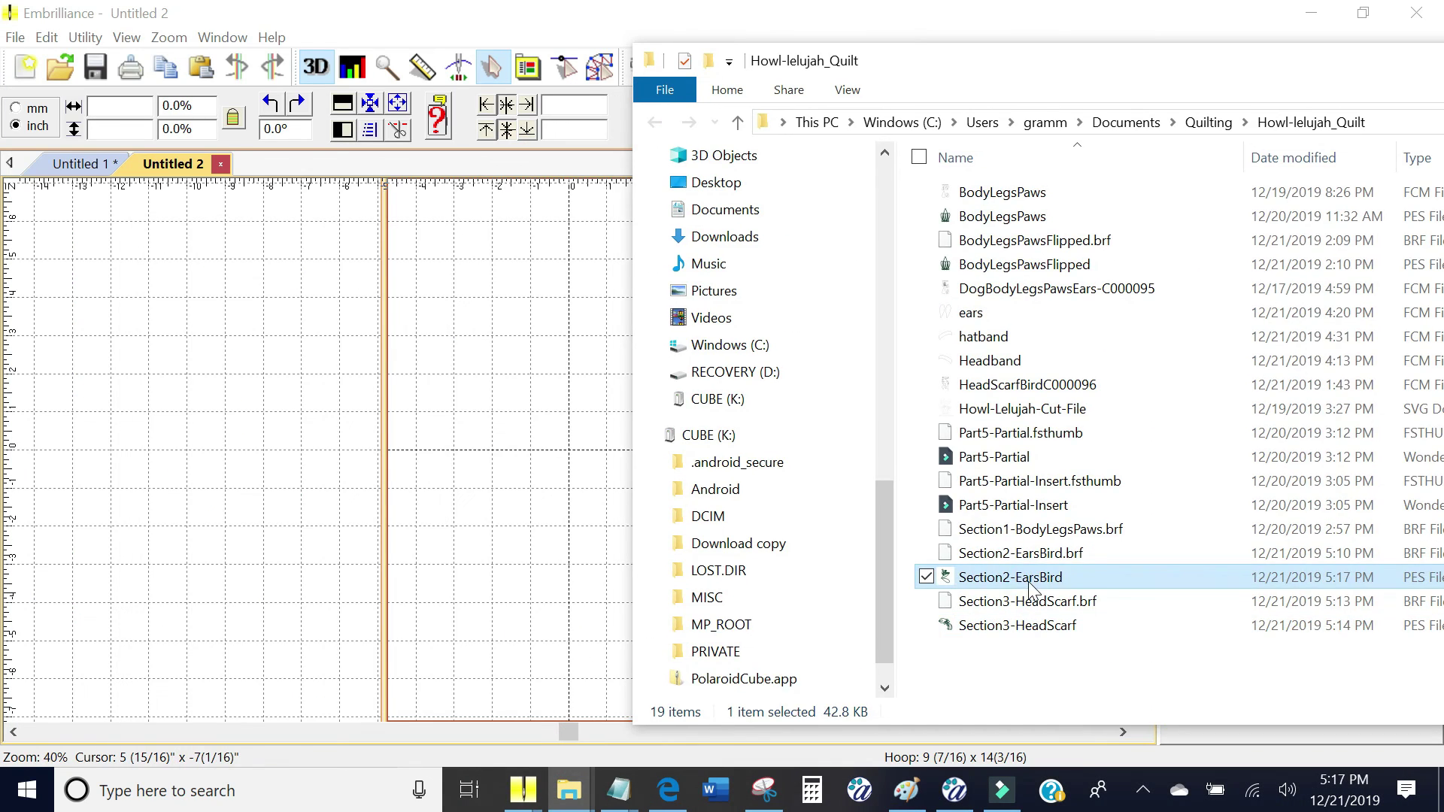
pyautogui.moveTo(1025, 583); pyautogui.dragTo(519, 451)
pyautogui.moveTo(1257, 52); pyautogui.dragTo(1188, 86)
# Send the Section2-EarsBird design to the Solaris / XP1 machine under the design name Design
pyautogui.click(84, 40)
pyautogui.click(150, 218)
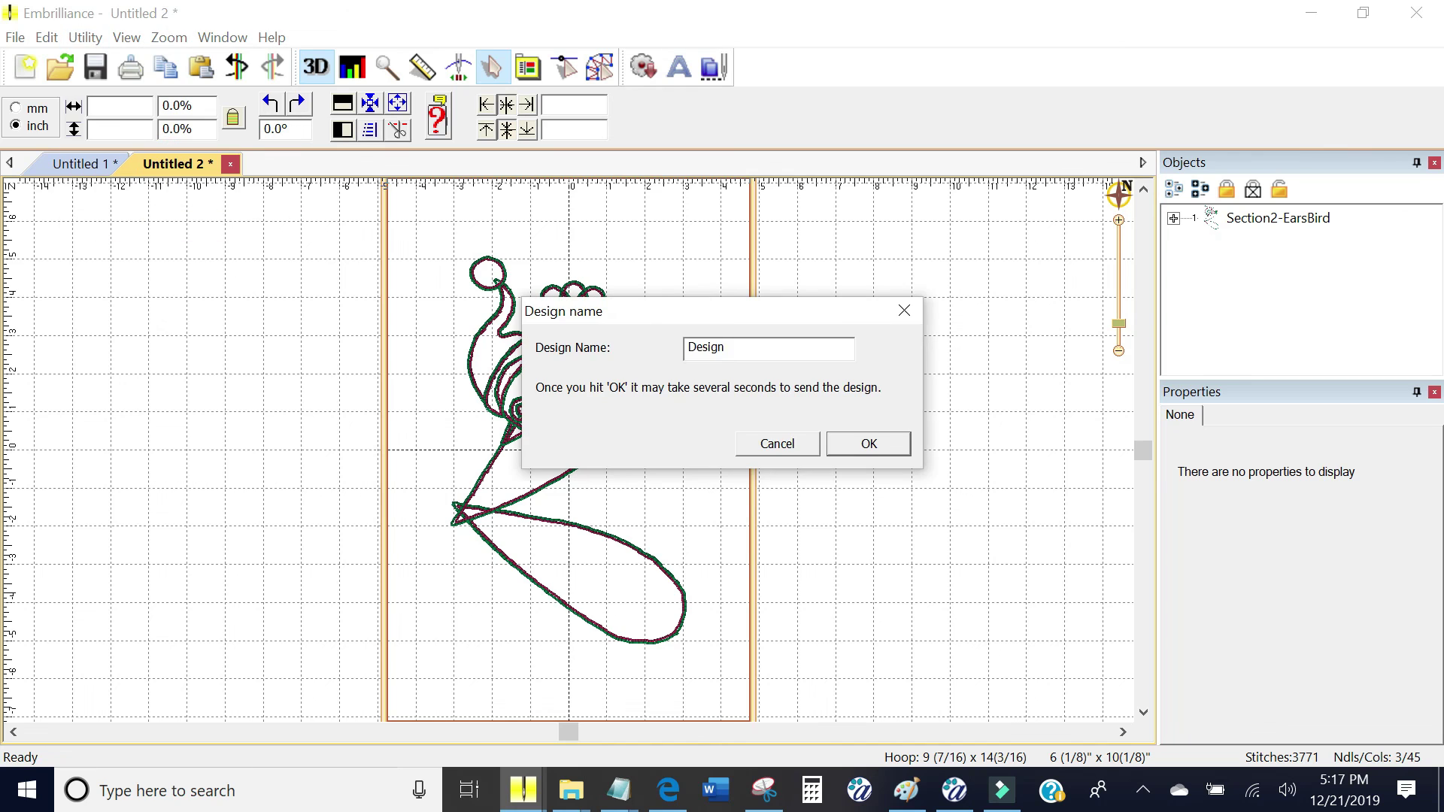
pyautogui.click(869, 444)
# Print the ears and bird design as a placement template
pyautogui.click(15, 38)
pyautogui.click(33, 339)
pyautogui.click(696, 458)
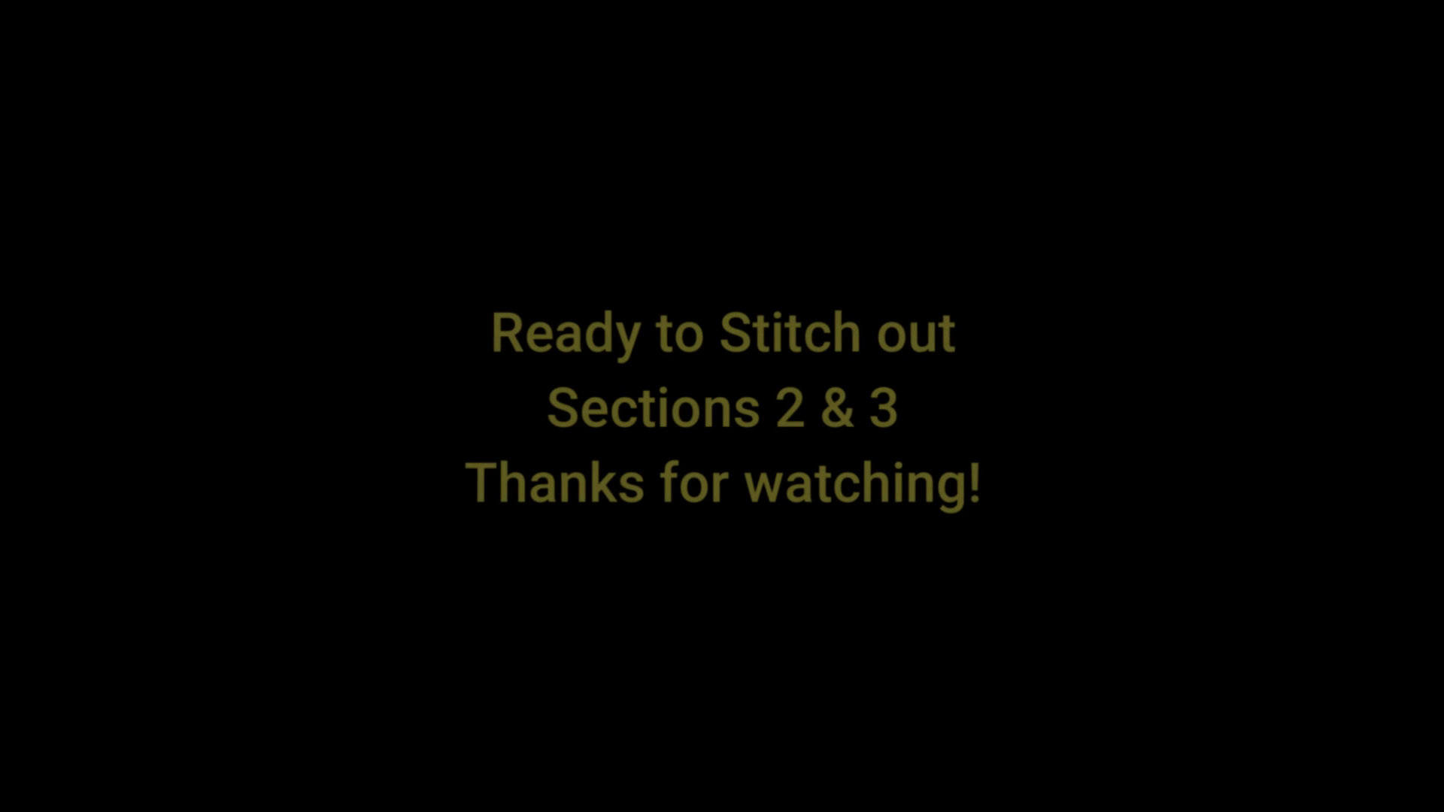